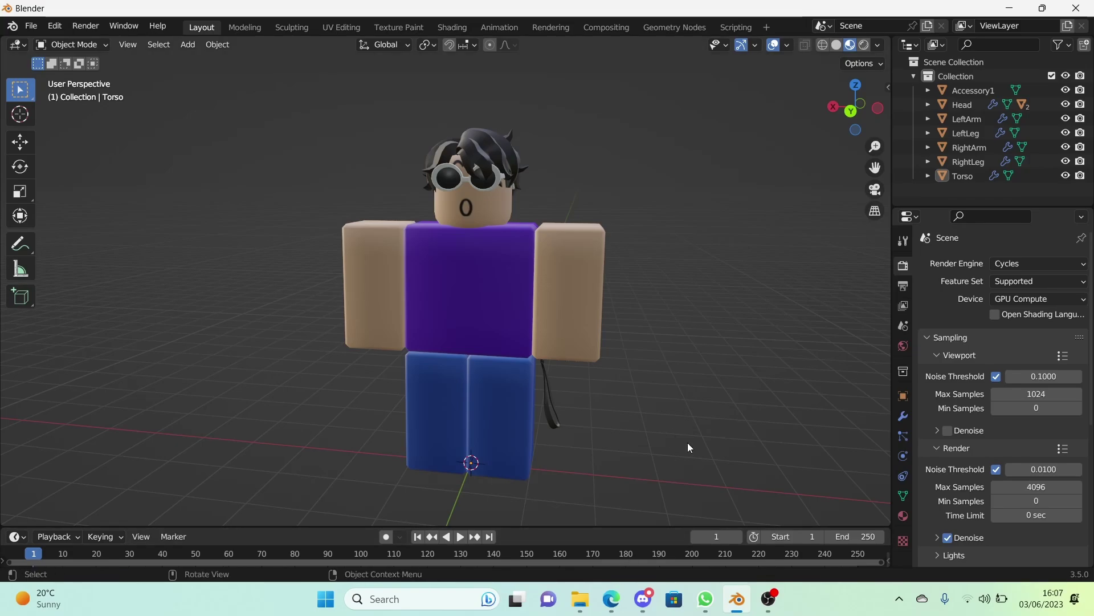
Switch to the back orthographic view and add an armature at the base of the character
middle_click_drag(687, 443, 637, 415)
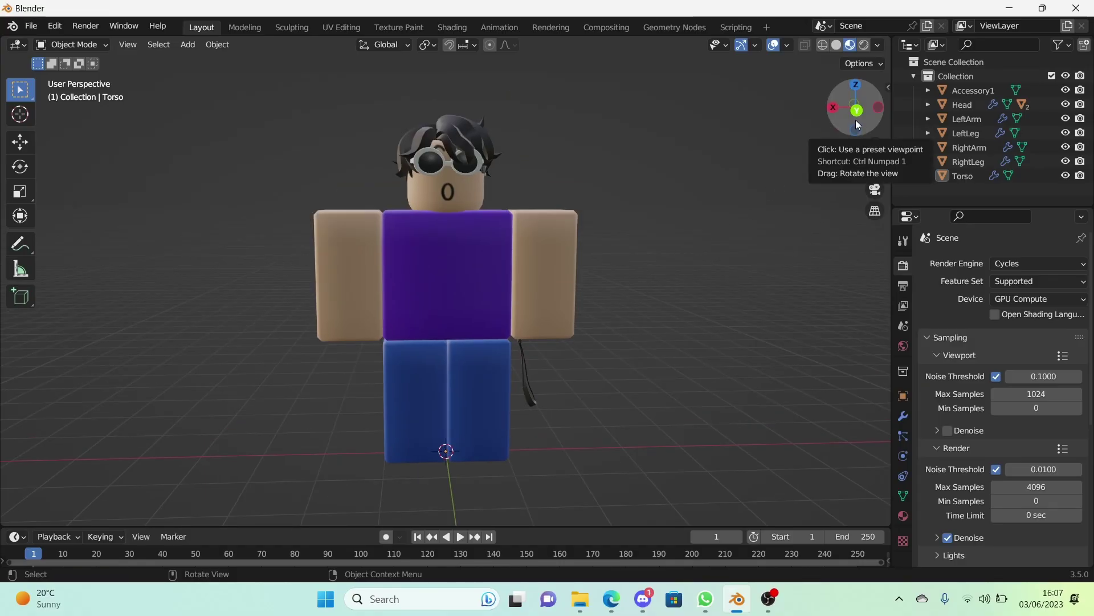
left_click(856, 117)
scroll(627, 285, "up", 6)
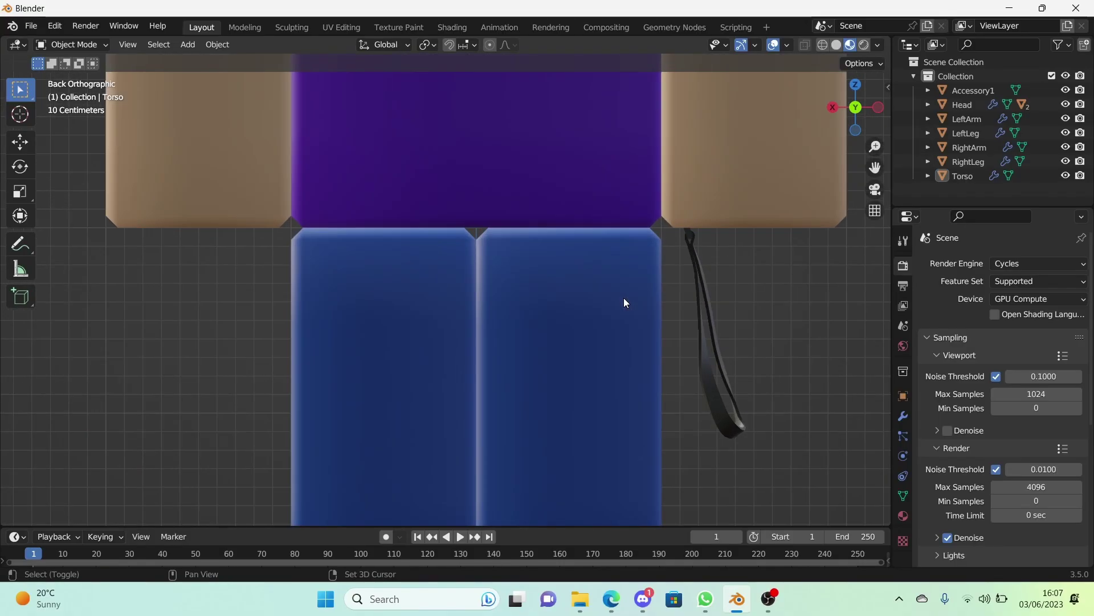
scroll(501, 397, "down", 2)
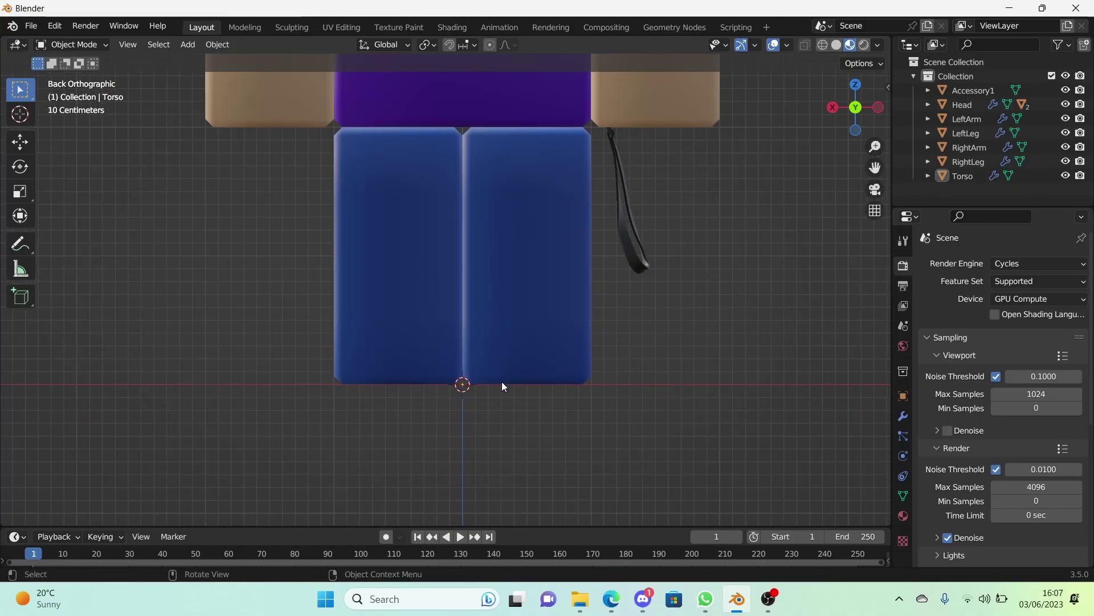
key("shift+a")
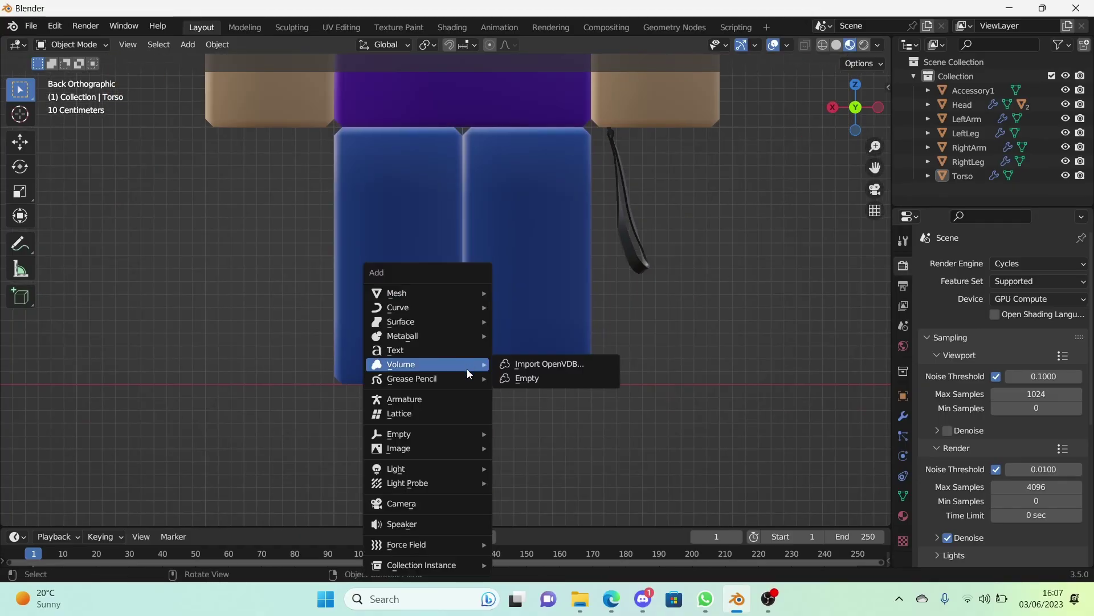
left_click(188, 45)
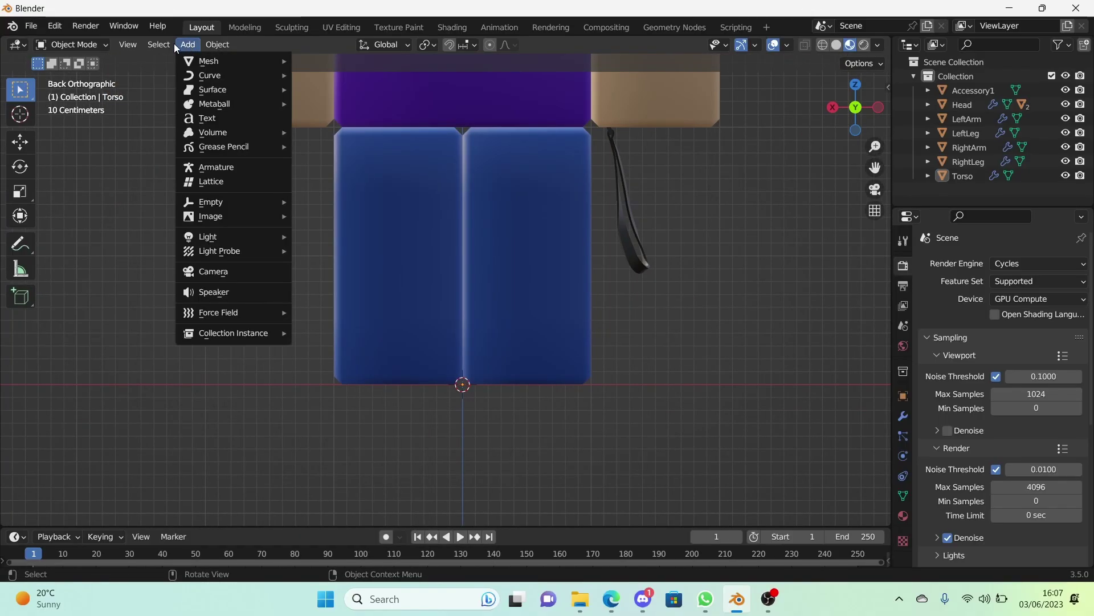
key("shift+a")
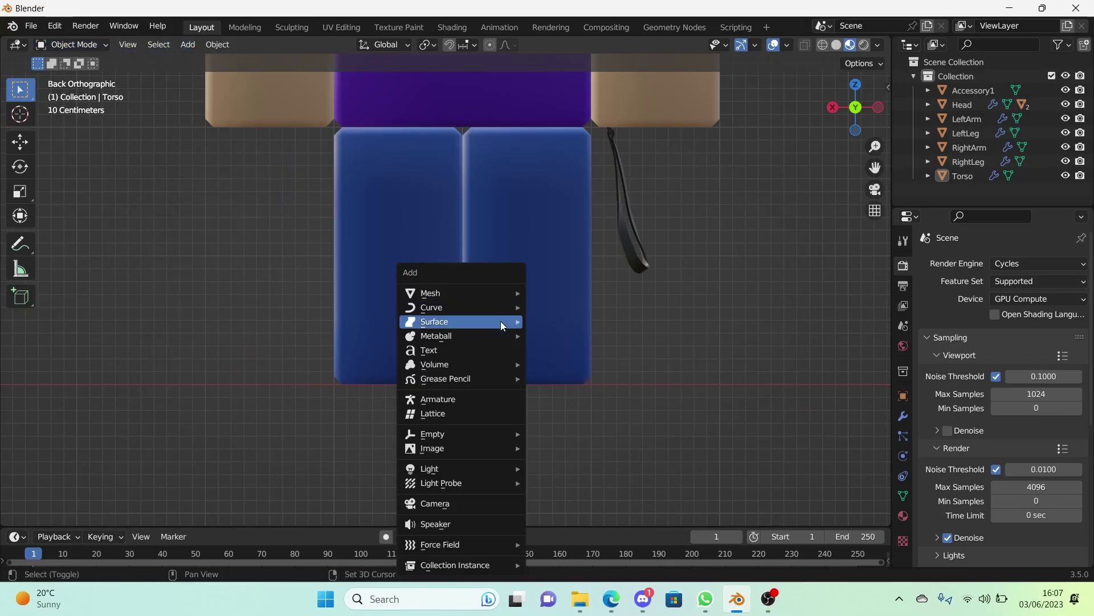
left_click(472, 399)
middle_click_drag(632, 450, 576, 547, "shift")
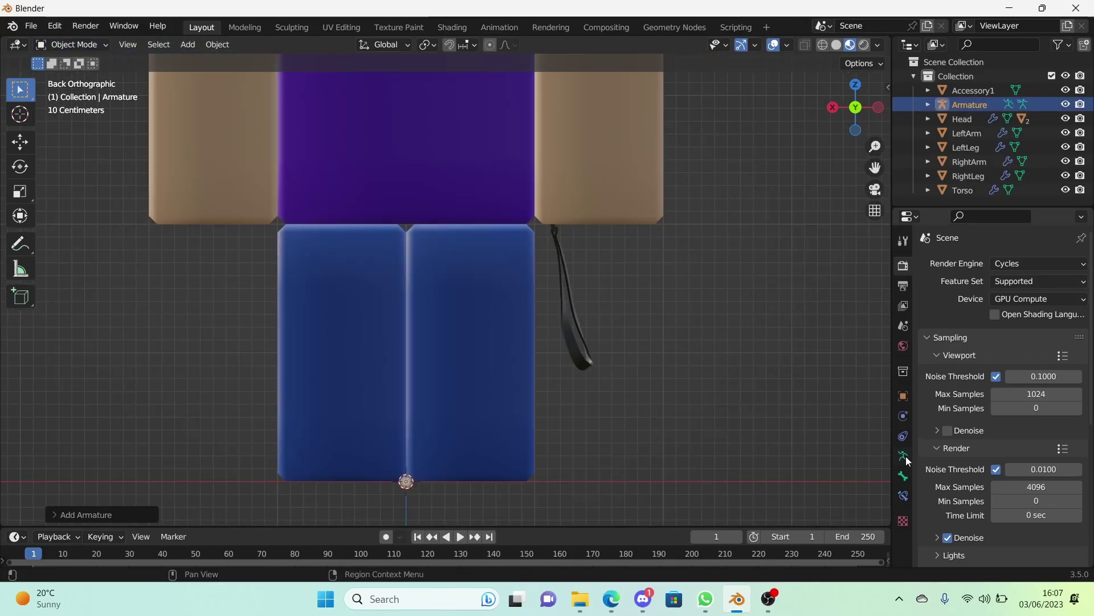
Enable In Front in the armature's viewport display settings
left_click(903, 456)
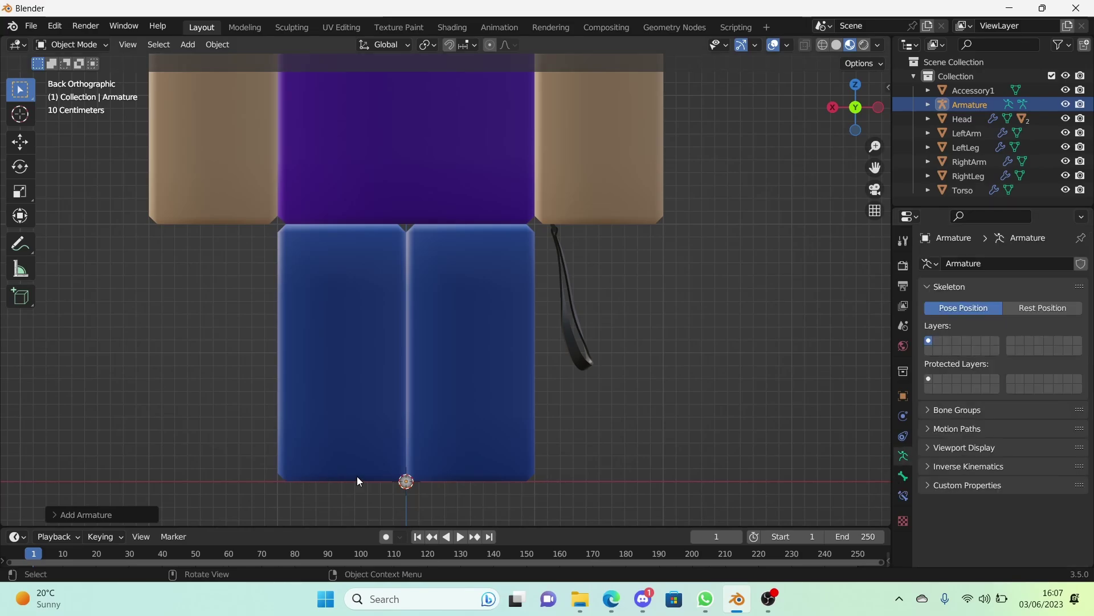
left_click(991, 446)
scroll(1047, 503, "down", 2)
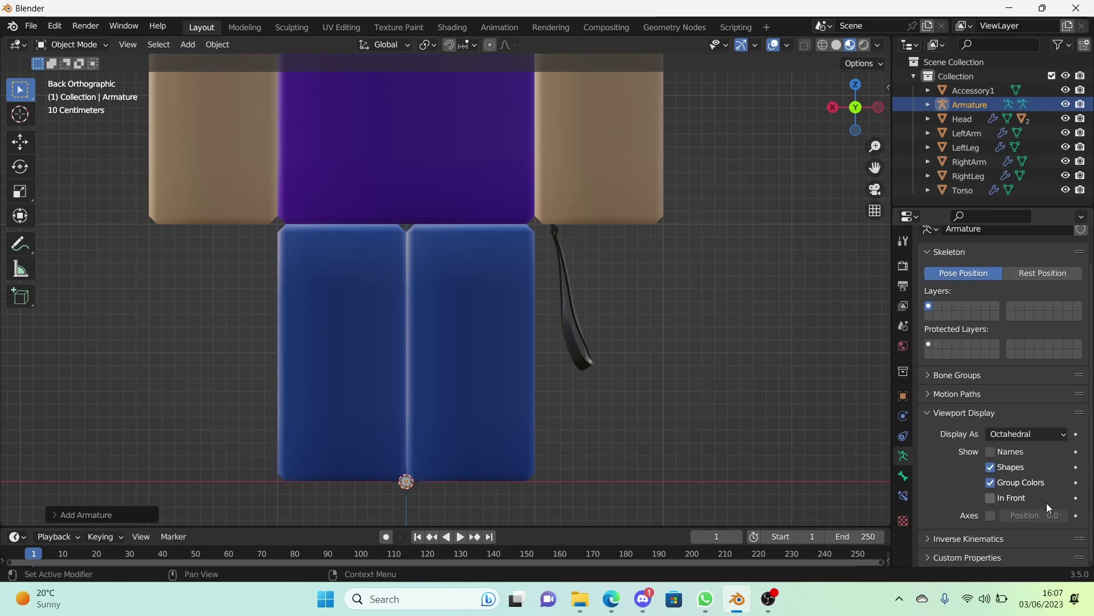
left_click(1007, 497)
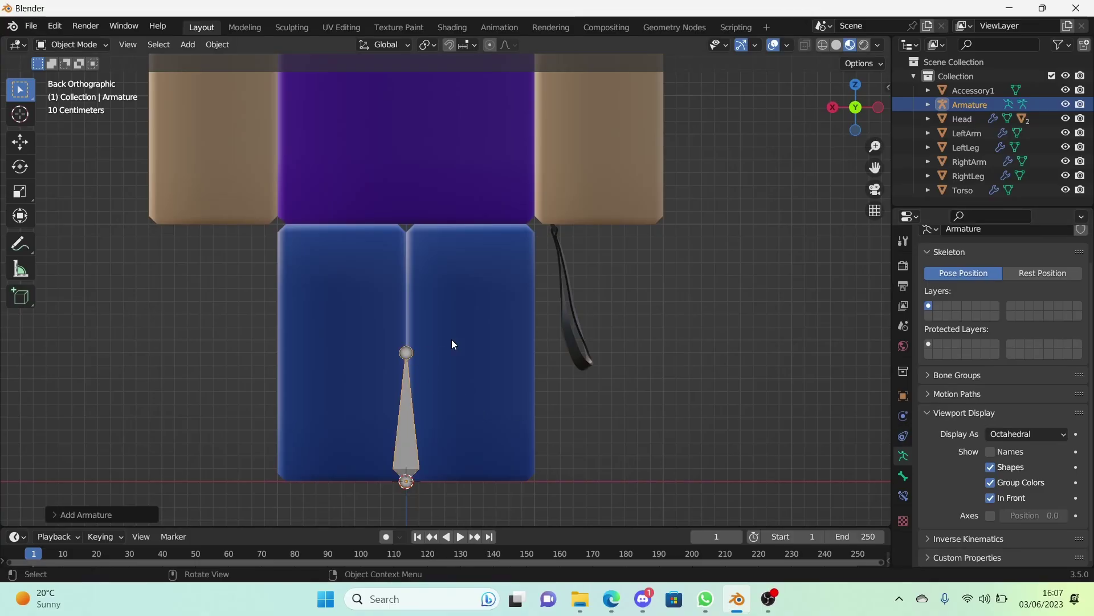
Set the viewport shading to wireframe and enter Edit Mode on the armature
left_click(821, 47)
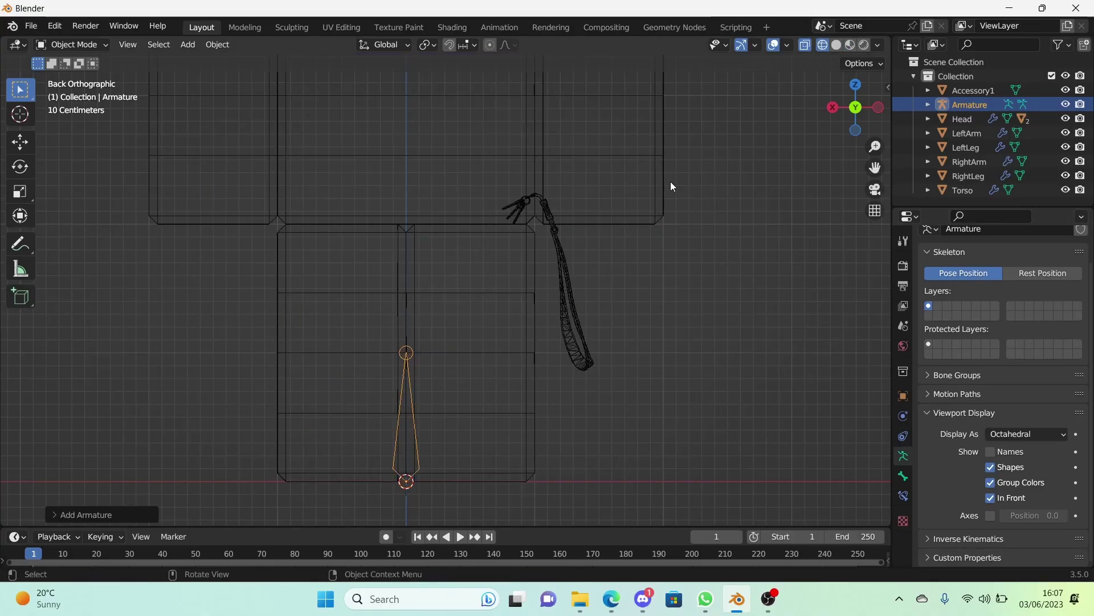
left_click(850, 45)
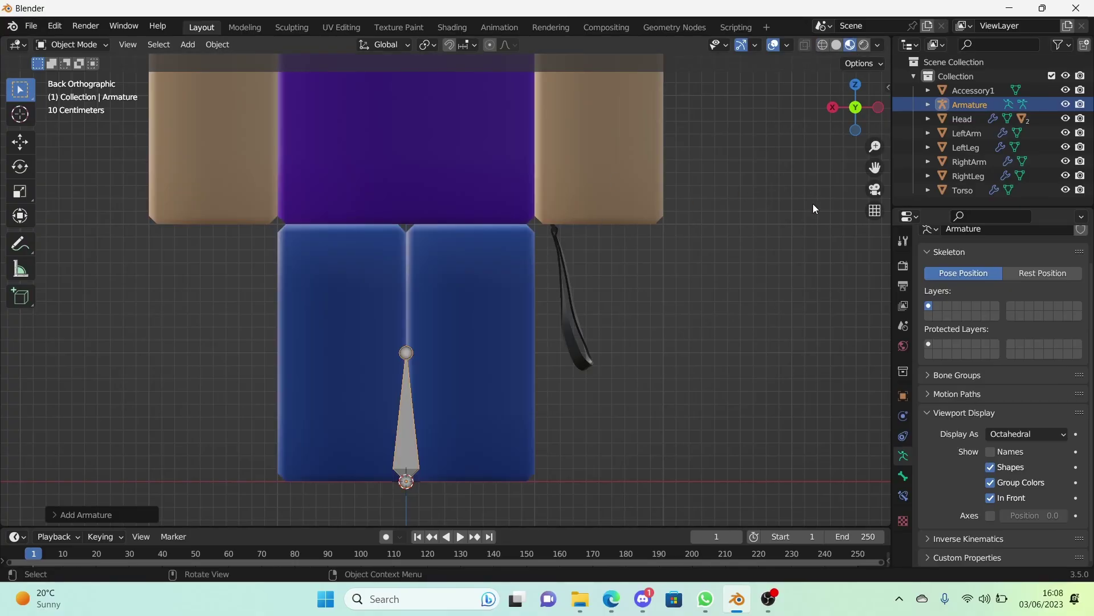
left_click(836, 45)
left_click(822, 45)
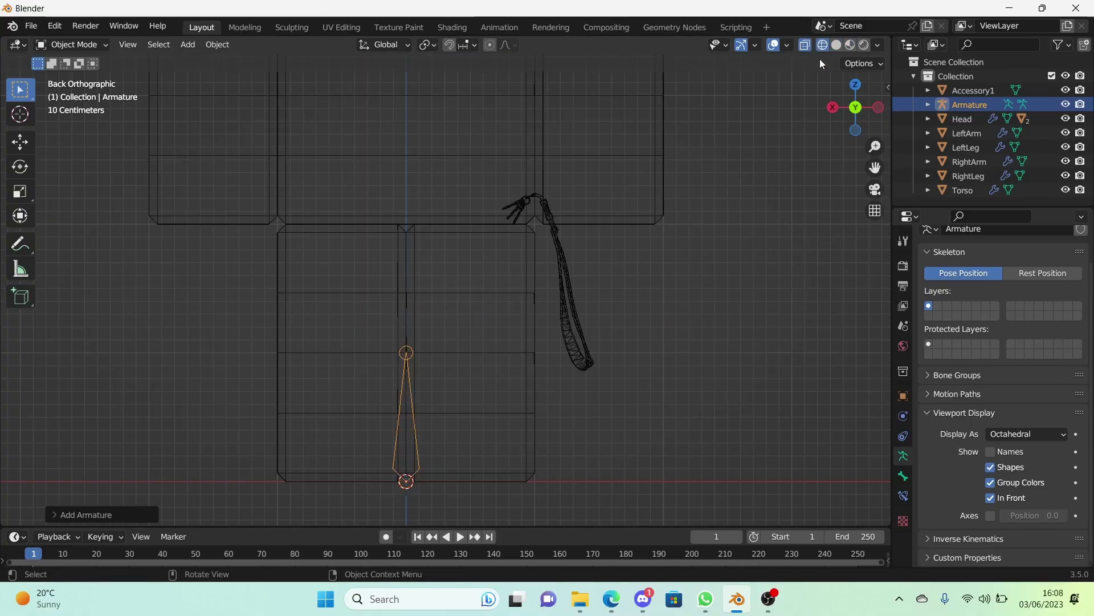
middle_click_drag(465, 256, 443, 196, "shift")
middle_click_drag(452, 288, 450, 182, "shift")
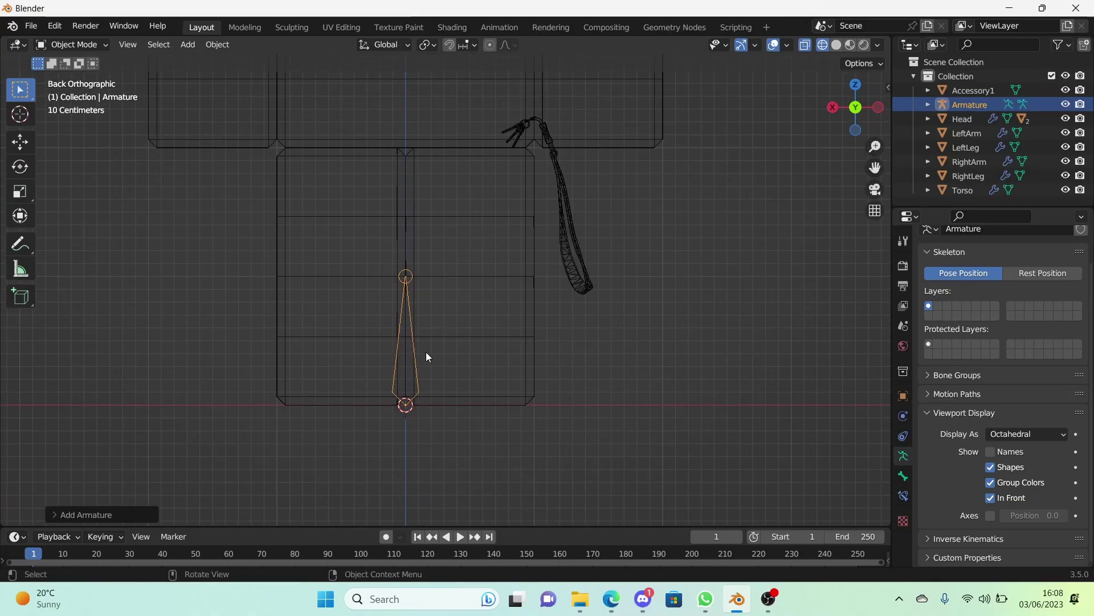
key("Tab")
left_click(421, 390)
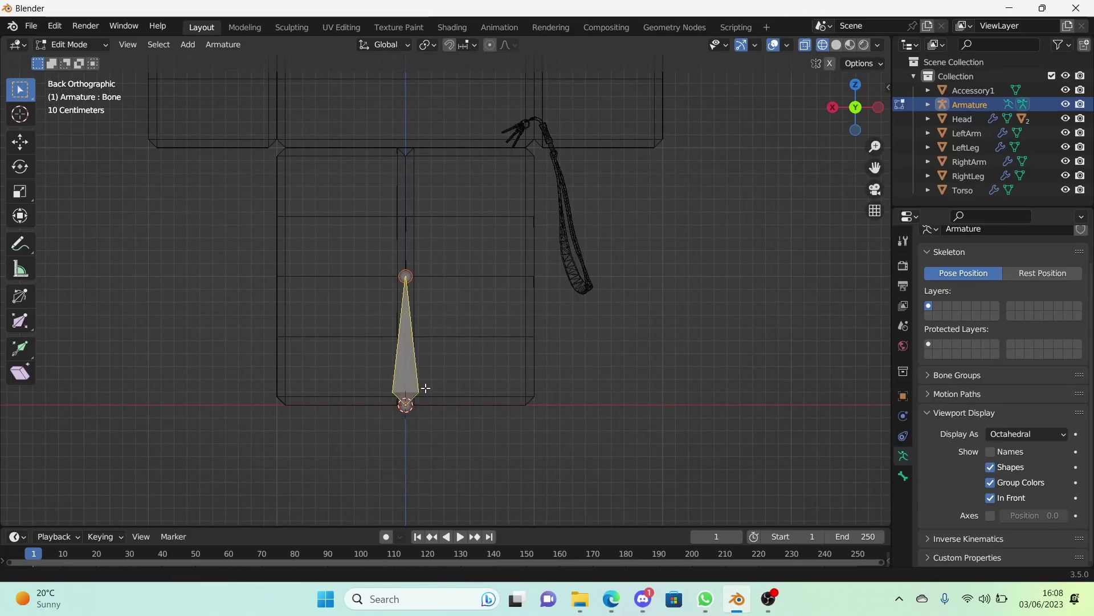
middle_click_drag(426, 388, 430, 406, "shift")
key("g")
key("Escape")
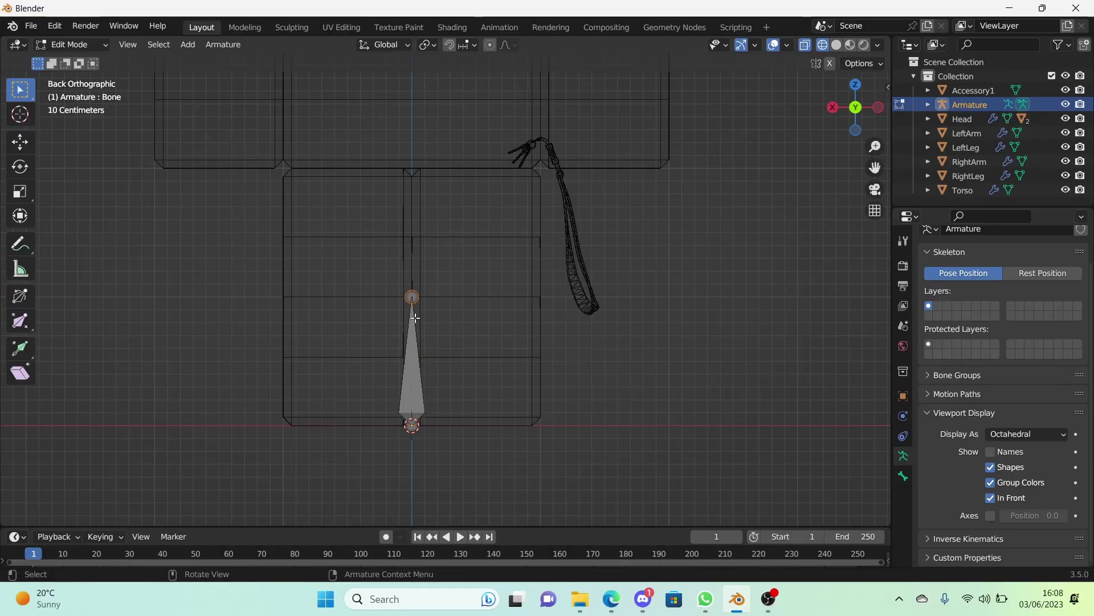
key("g")
key("Escape")
key("g")
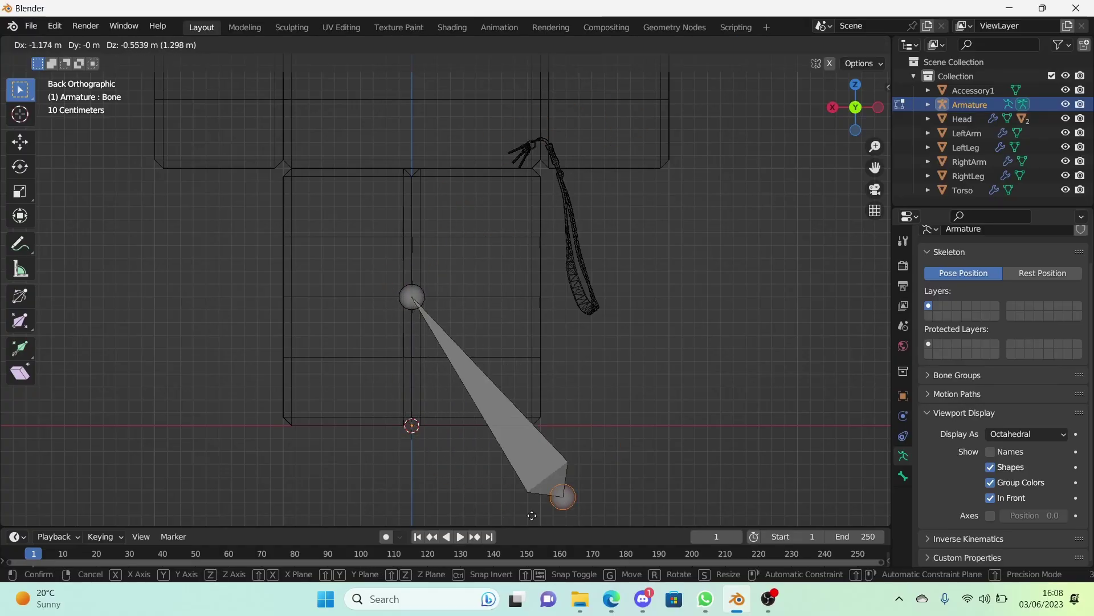
key("Escape")
scroll(456, 423, "up", 1)
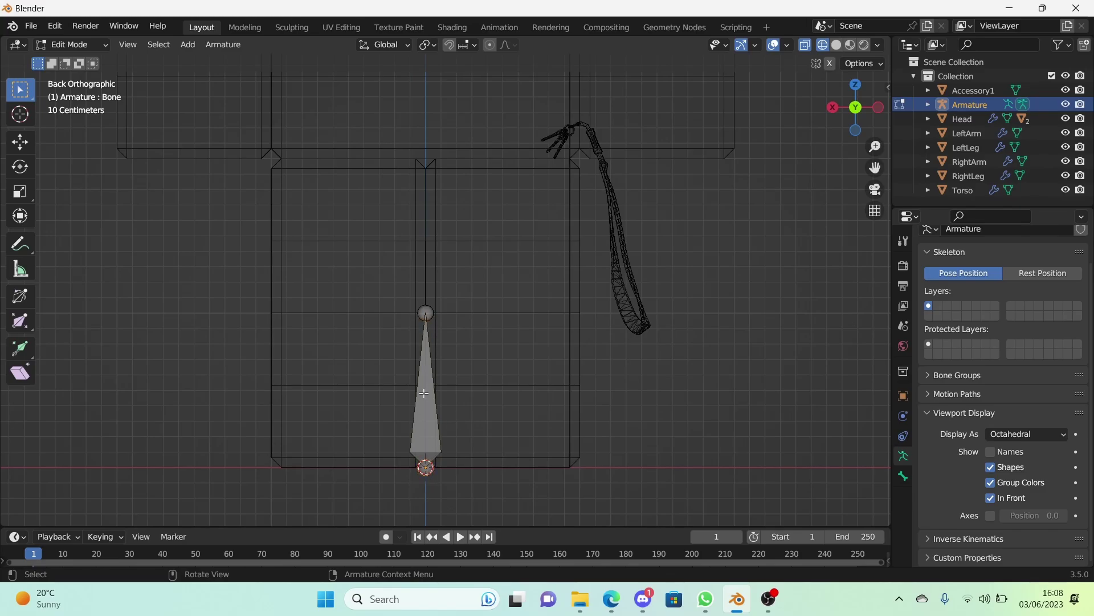
Try extruding a second bone from the first bone's tip and moving its end out to the side
left_click(424, 313)
middle_click_drag(408, 415, 393, 59, "shift")
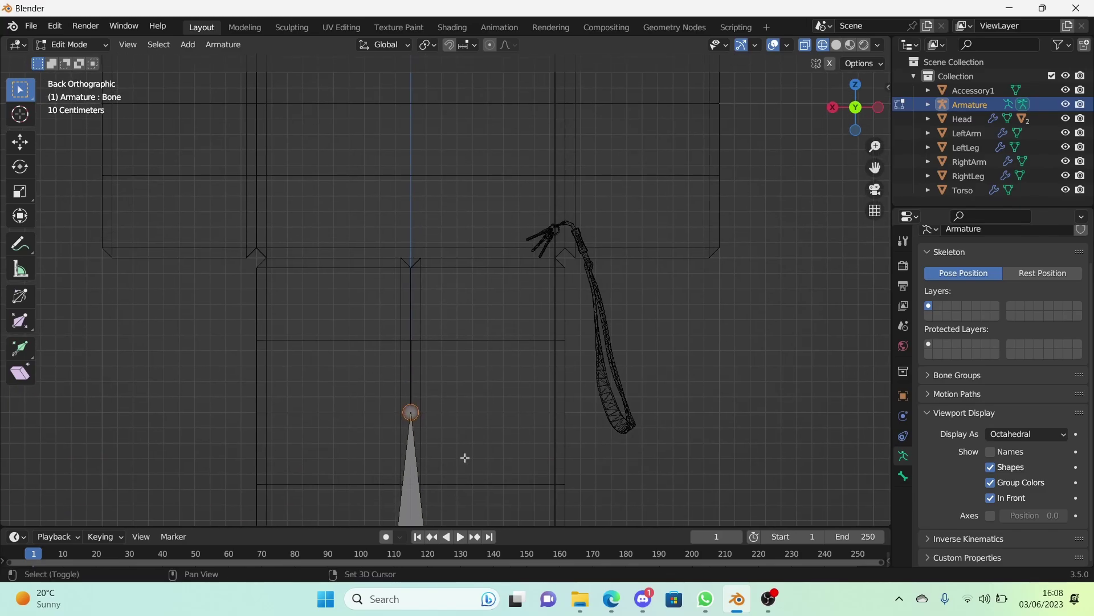
key("e")
key("z")
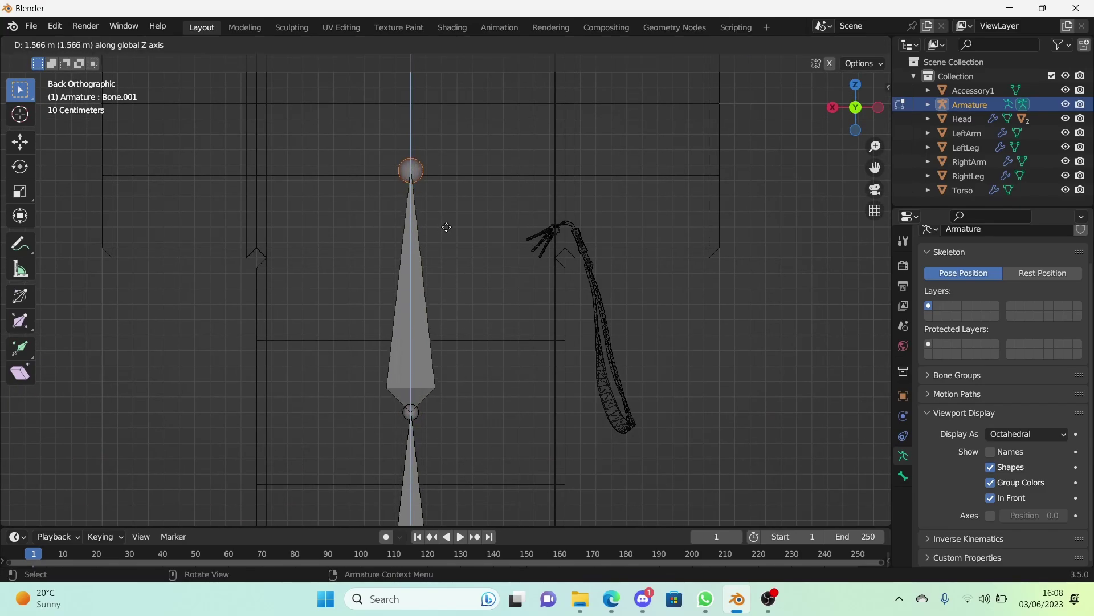
right_click(406, 286)
middle_click_drag(489, 439, 491, 351, "shift")
key("g")
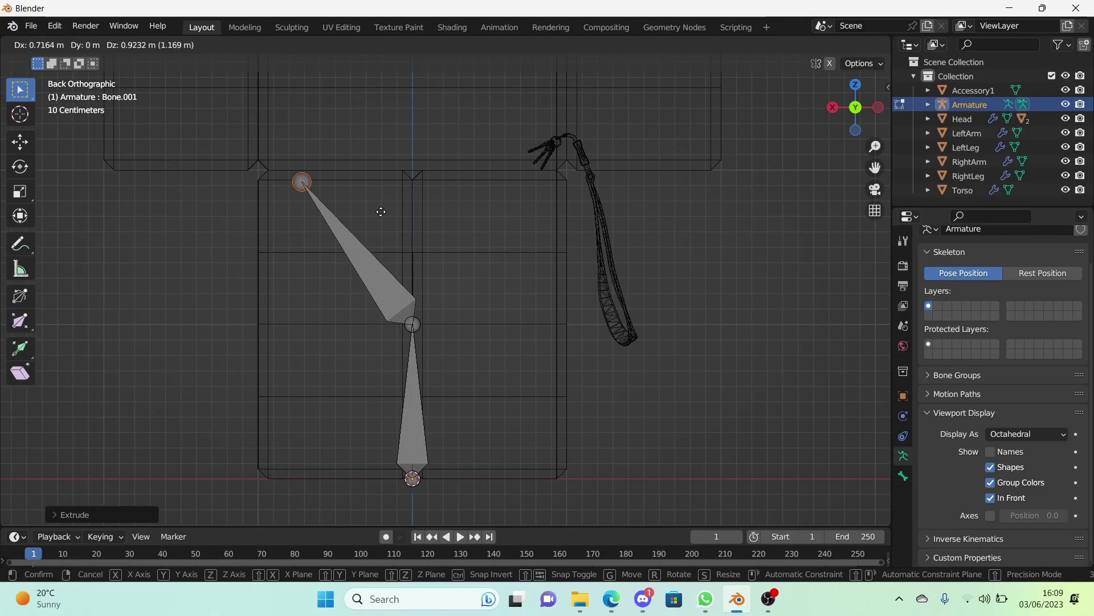
left_click(348, 256)
Try extruding a zigzag chain of four more bones from the end of the second bone
key("e")
left_click(562, 236)
key("e")
left_click(540, 125)
key("e")
left_click(703, 182)
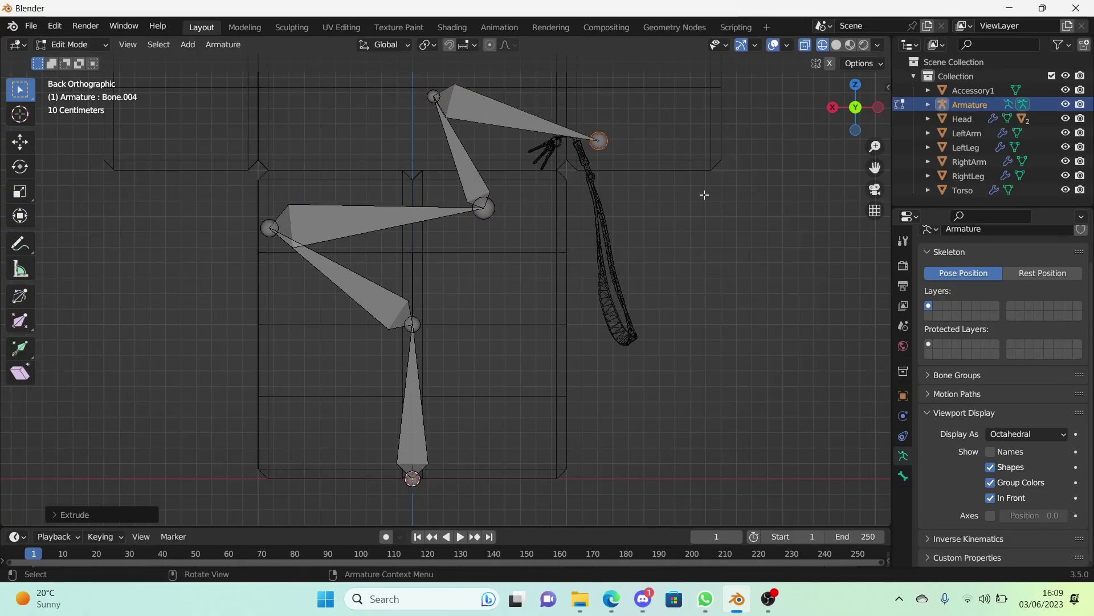
key("e")
left_click(667, 105)
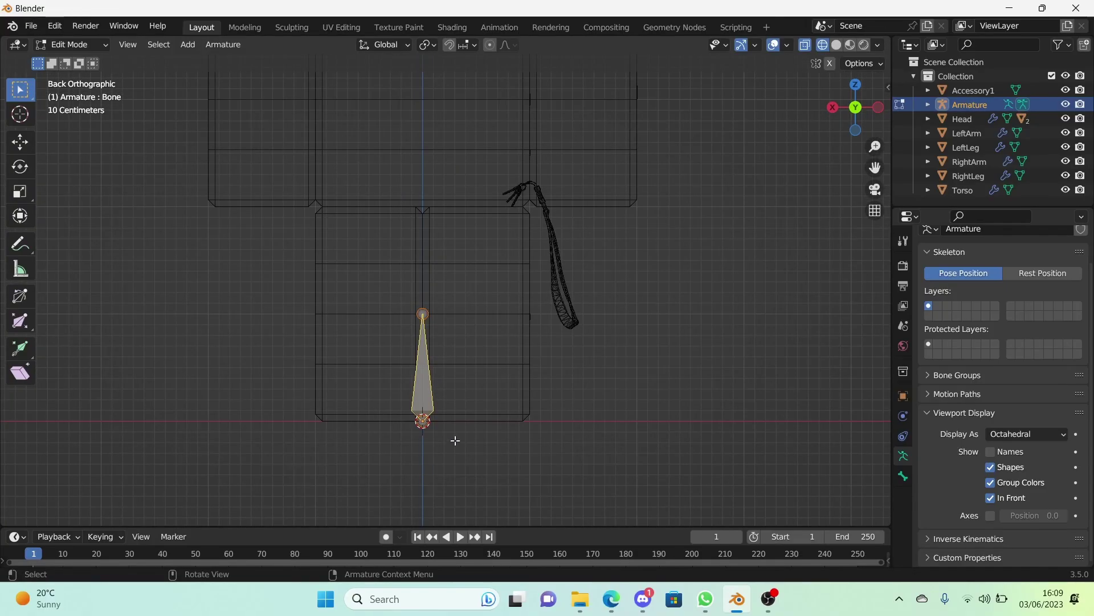
Move the original bone up along Z to the base of the torso and shorten it by lowering its tip
key("g")
key("z")
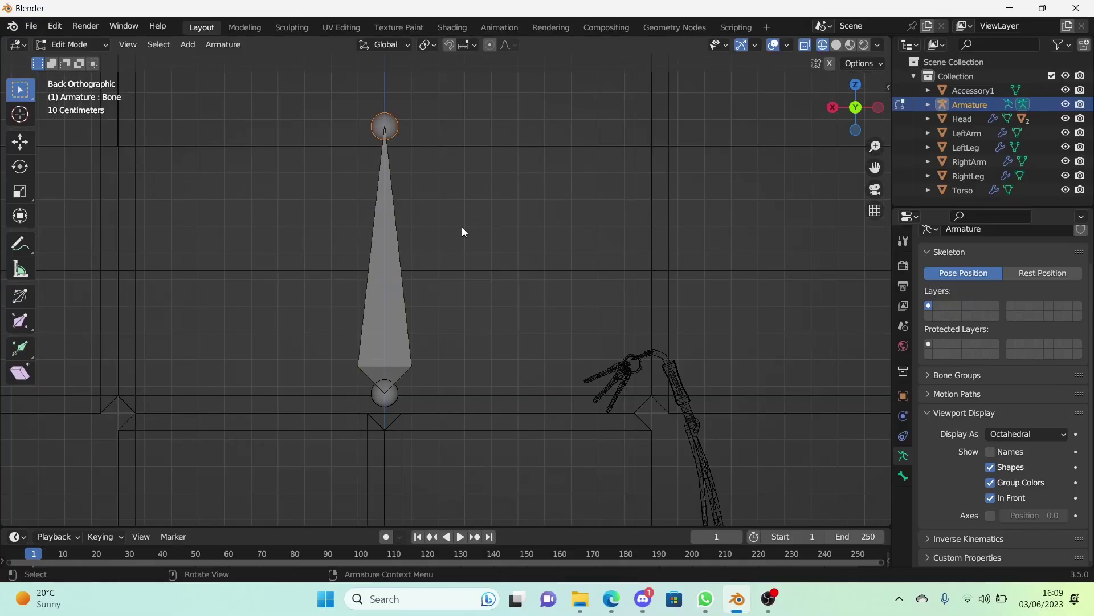
key("g")
key("z")
left_click(401, 267)
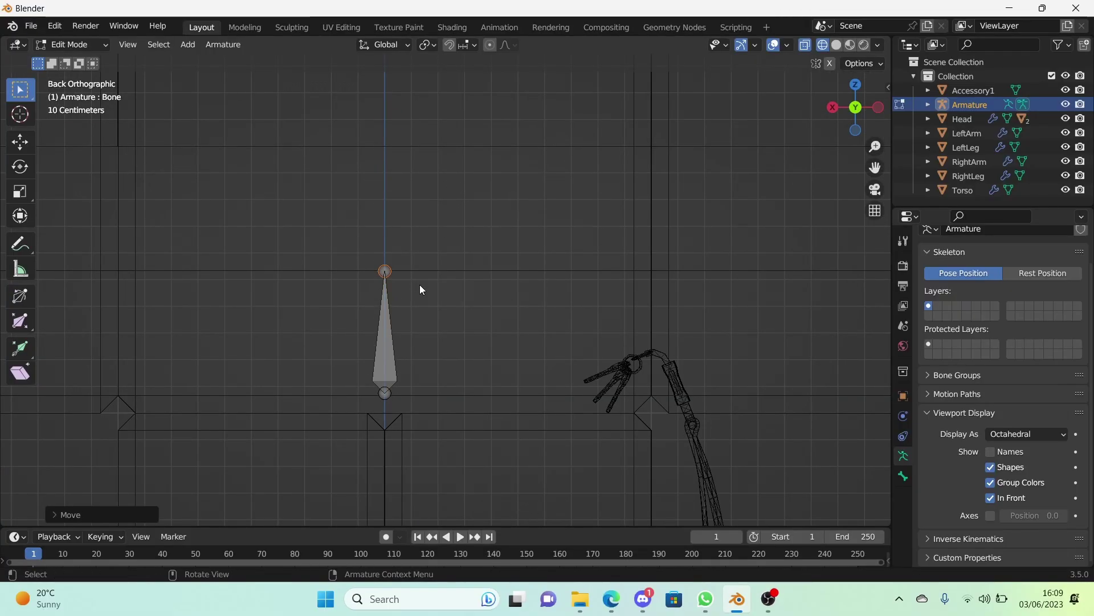
Adjust the height of the bone's lower joint along Z at the bottom edge of the torso
scroll(414, 346, "up", 4, "shift")
middle_click_drag(416, 367, 412, 444, "shift")
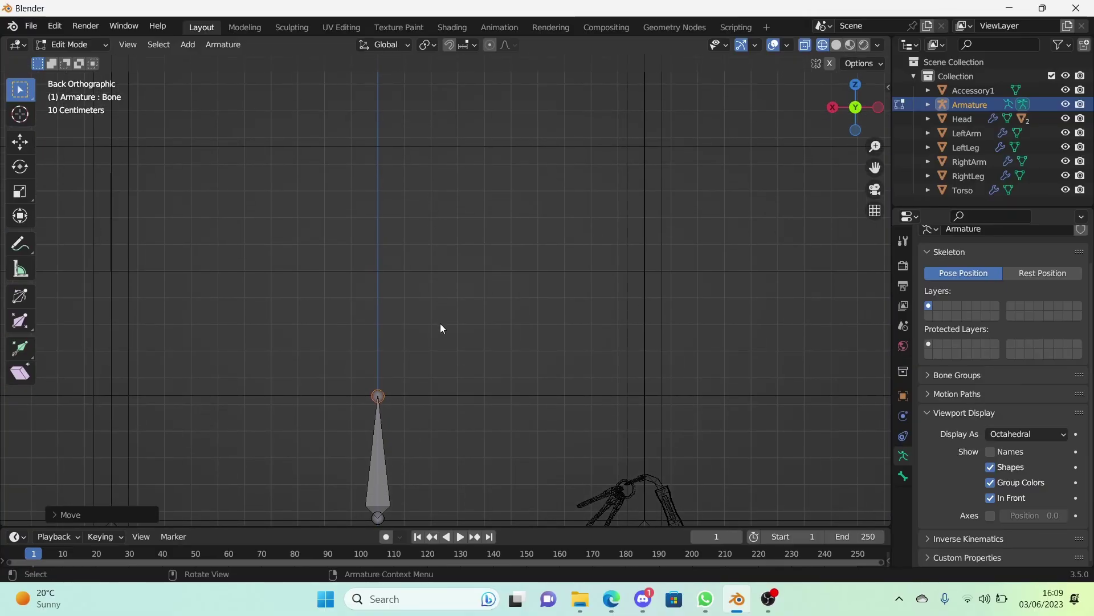
scroll(445, 289, "up", 1)
scroll(445, 288, "down", 2)
middle_click_drag(396, 480, 384, 372, "shift")
scroll(384, 372, "up", 2)
left_click(383, 371)
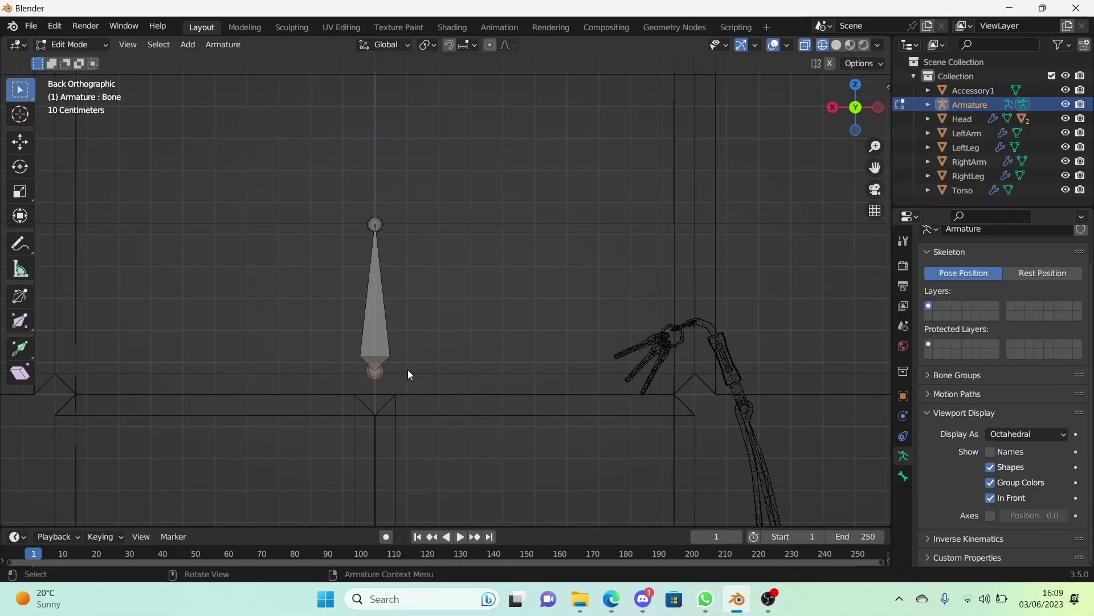
key("g")
key("z")
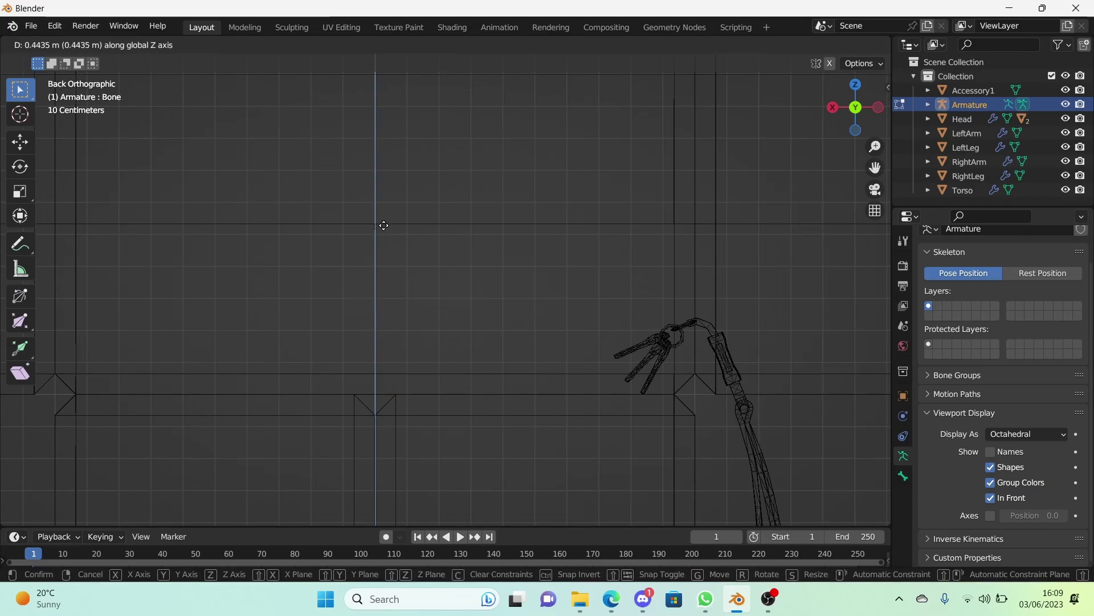
left_click(425, 365)
Extrude a torso bone straight up along Z from the short bone's tip to the neck
scroll(445, 322, "down", 2)
scroll(446, 354, "down", 3)
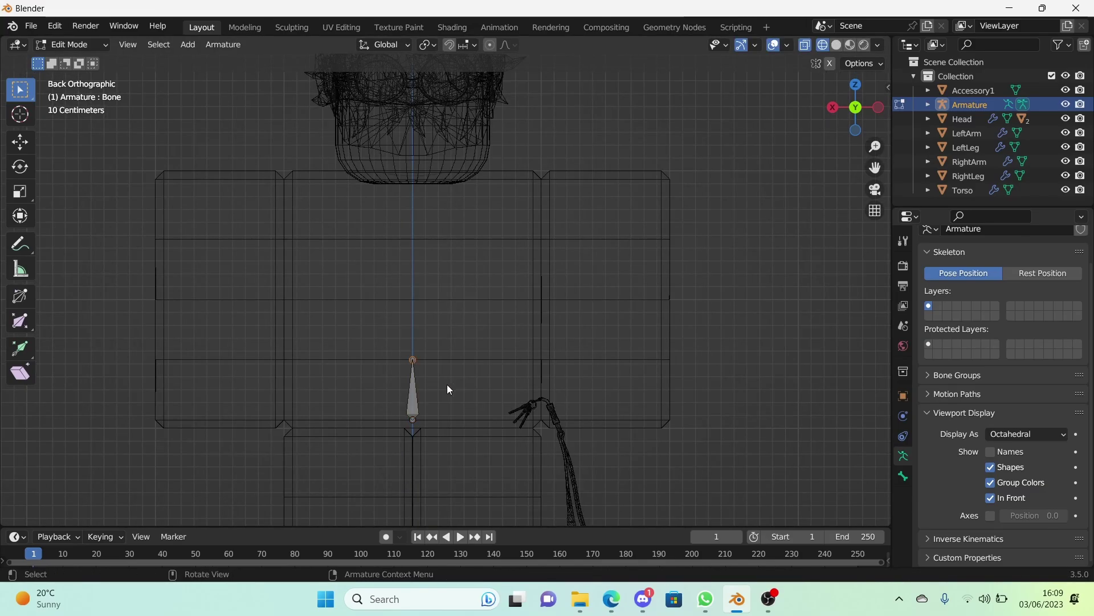
key("e")
key("z")
left_click(437, 223)
Fine-tune the torso bone's upper joint along Z so it sits where the head meets the torso
scroll(428, 293, "up", 5)
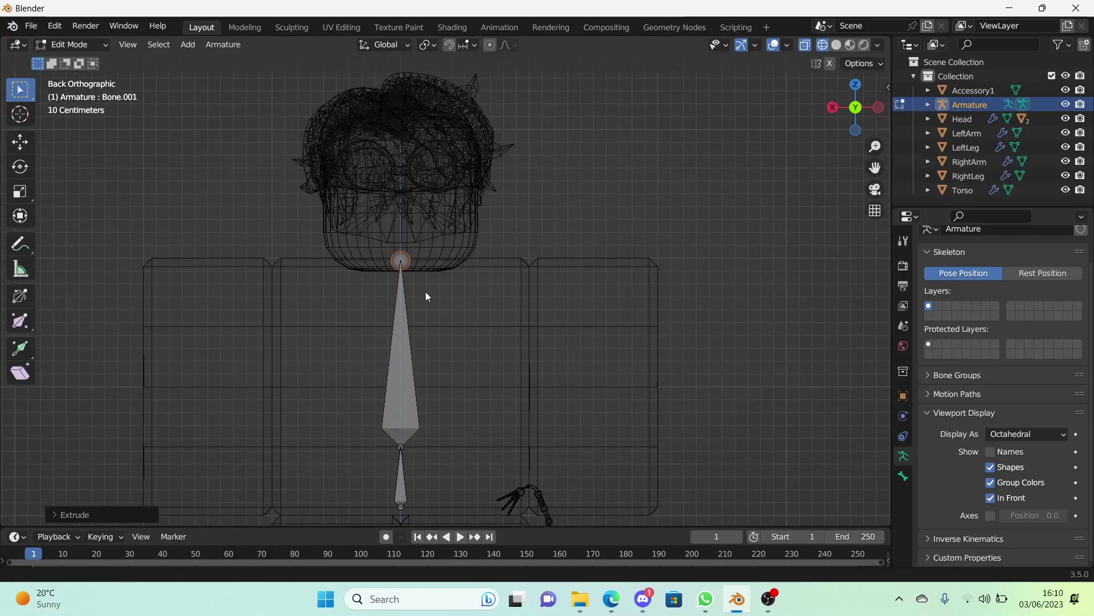
middle_click_drag(457, 260, 517, 524, "shift")
middle_click_drag(496, 337, 554, 234, "shift")
scroll(450, 299, "up", 1)
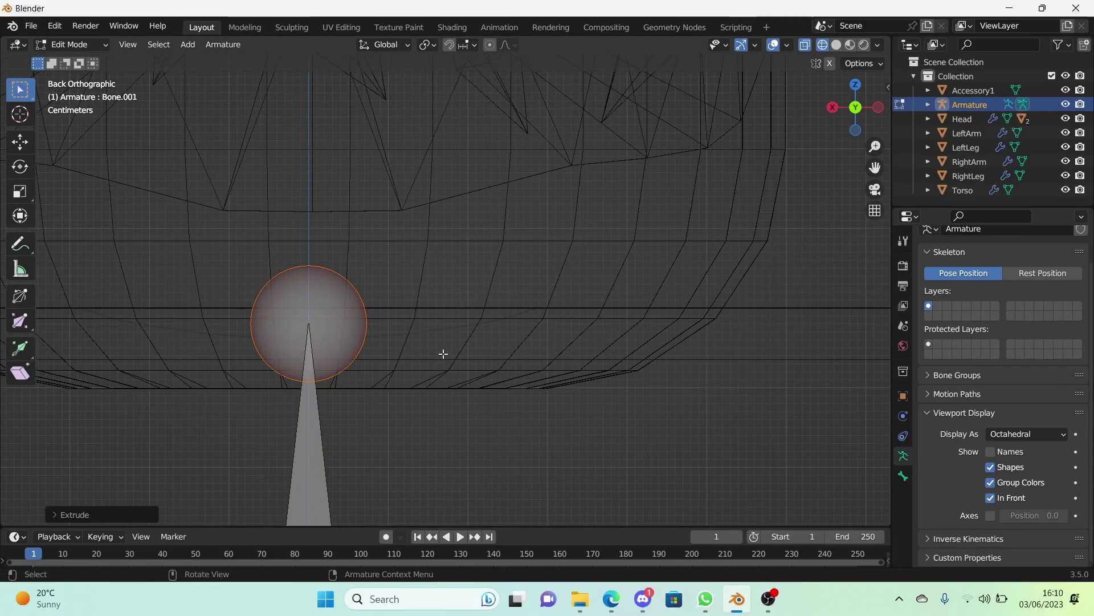
key("g")
key("z")
left_click(436, 345)
Extrude a head bone along Z from the neck joint up into the hair and adjust its tip height
scroll(438, 342, "down", 4)
key("e")
key("z")
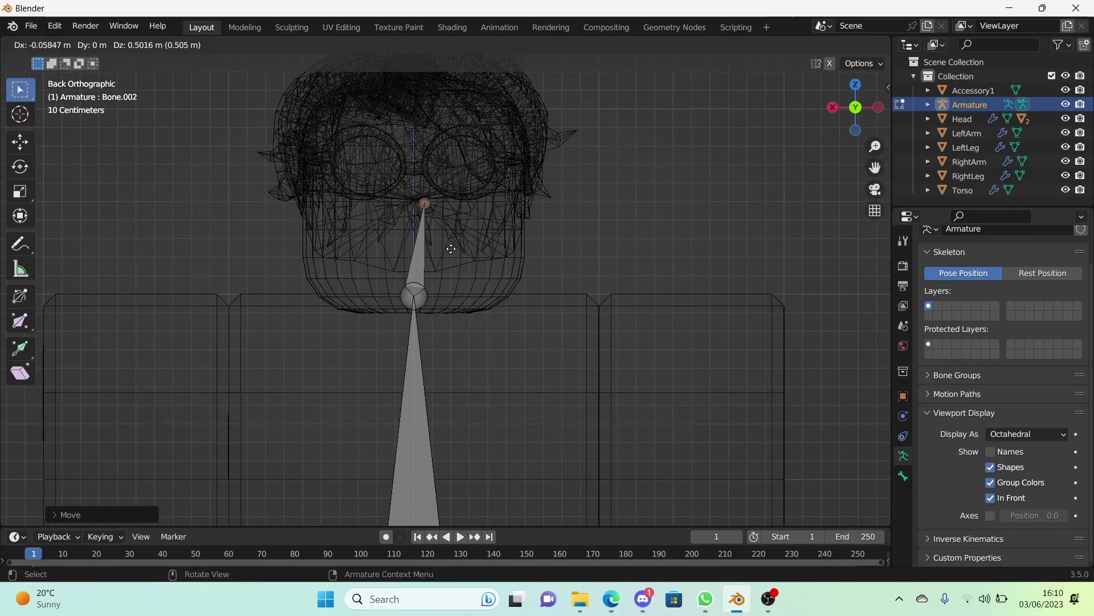
left_click(445, 152)
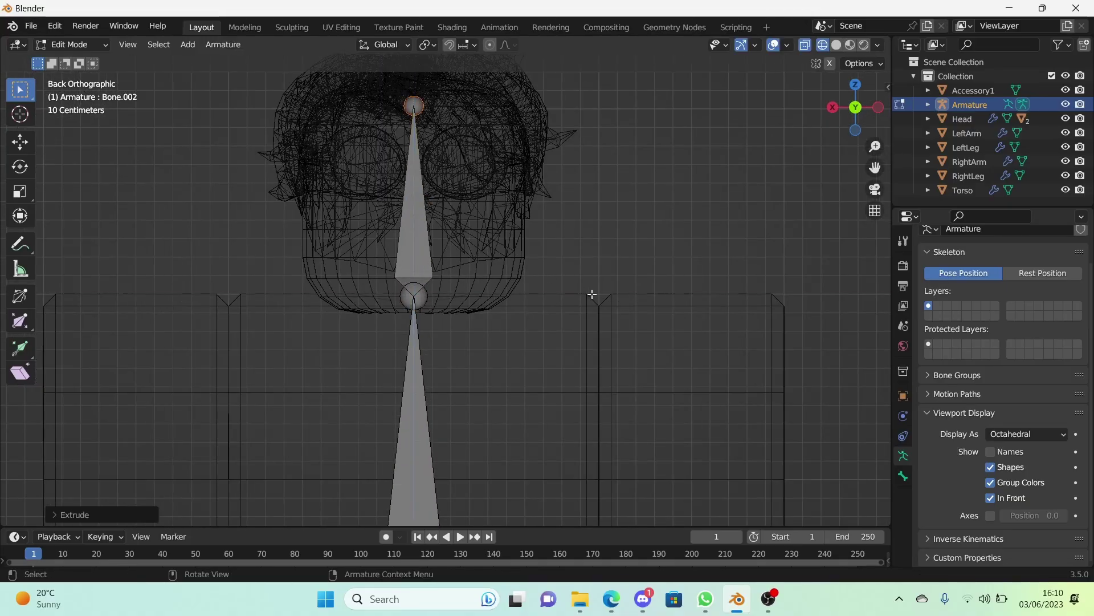
left_click(415, 110)
key("g")
key("z")
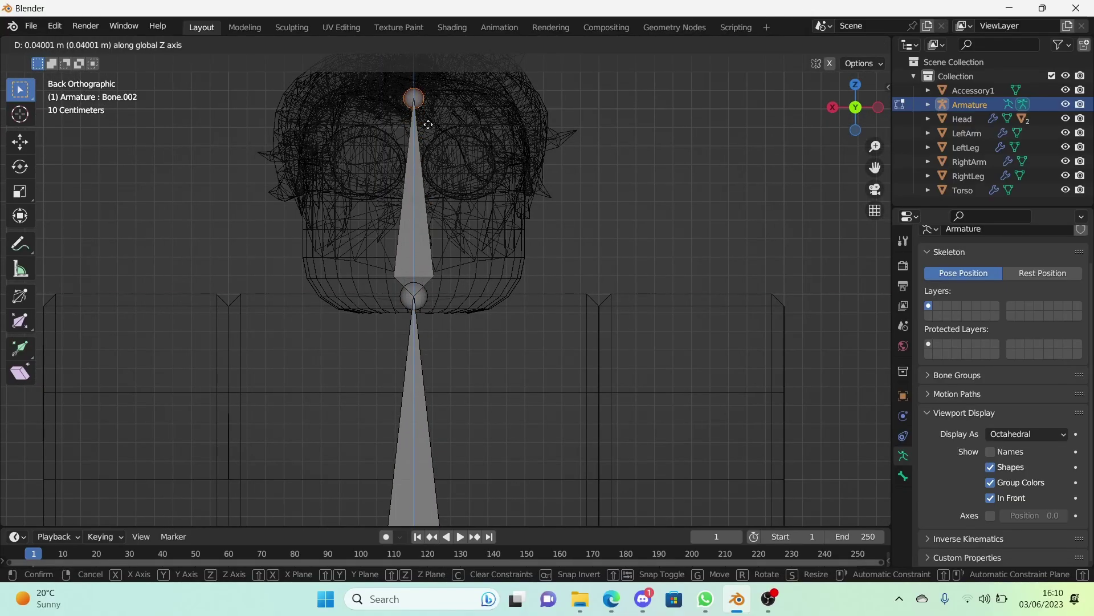
left_click(427, 140)
middle_click_drag(477, 287, 484, 241, "shift")
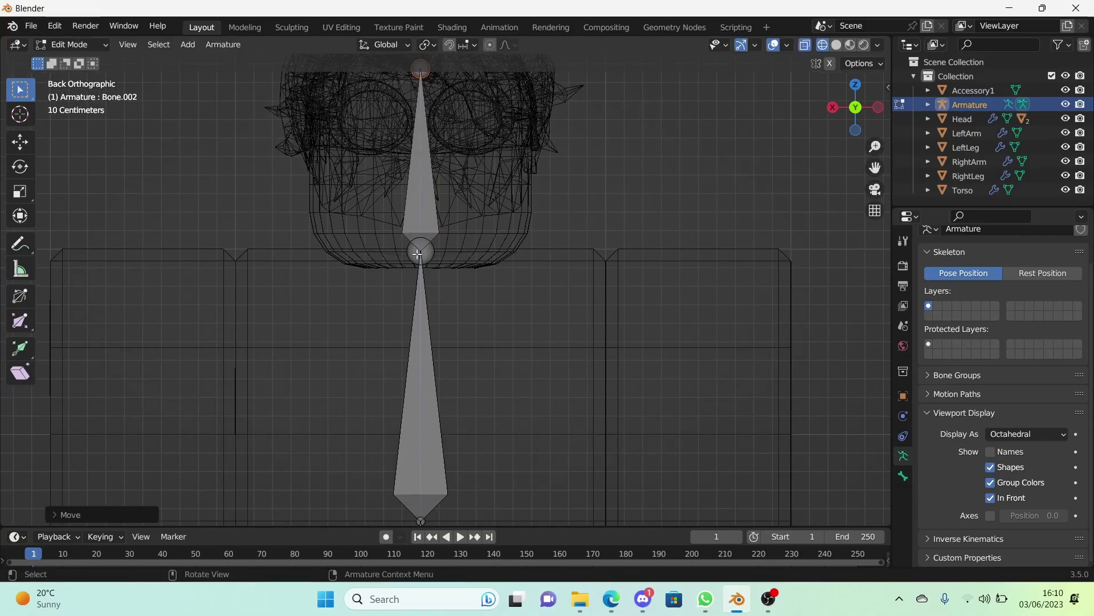
Extrude a slanted bone about 1.6 m long from the neck joint to the middle of the right arm
left_click(417, 253)
scroll(411, 218, "down", 5)
scroll(449, 248, "up", 6)
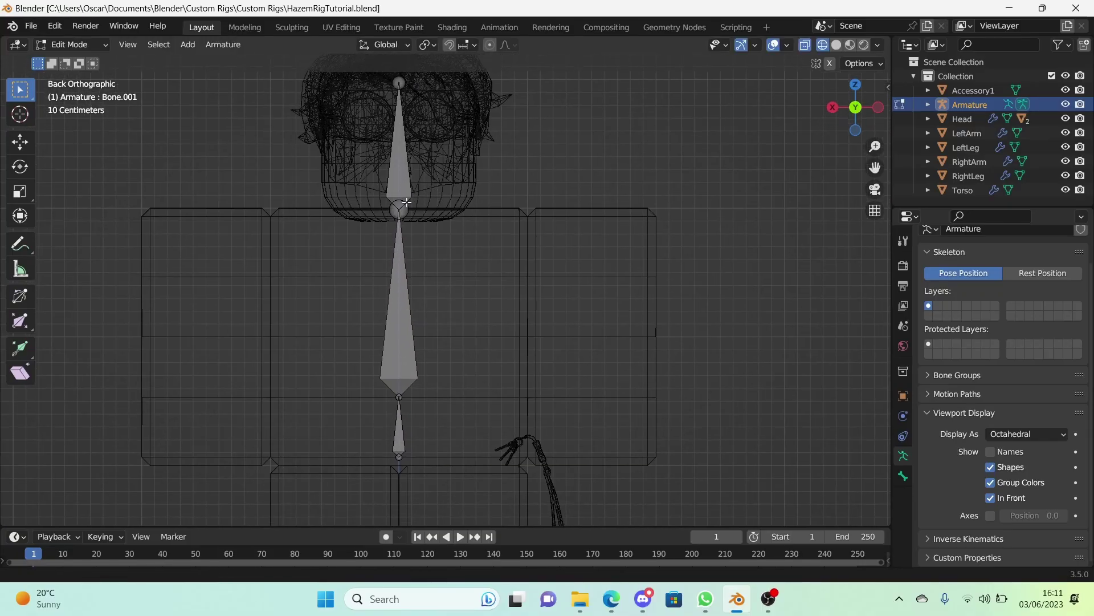
left_click(367, 200)
middle_click_drag(435, 274, 434, 261, "shift")
middle_click_drag(431, 188, 352, 158, "shift")
key("e")
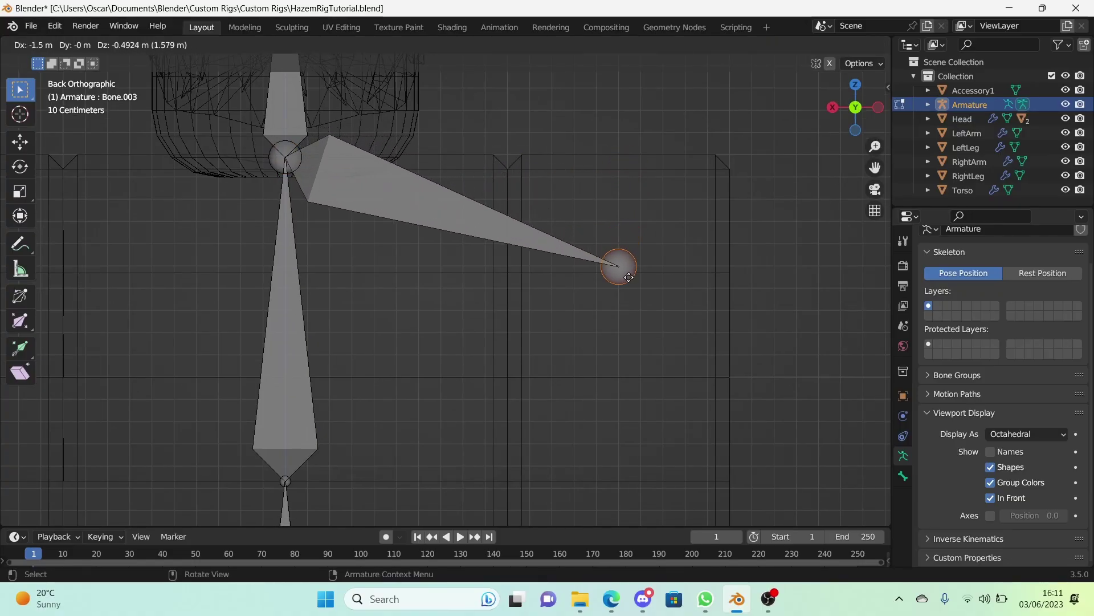
left_click(628, 283)
middle_click_drag(627, 283, 507, 267, "shift")
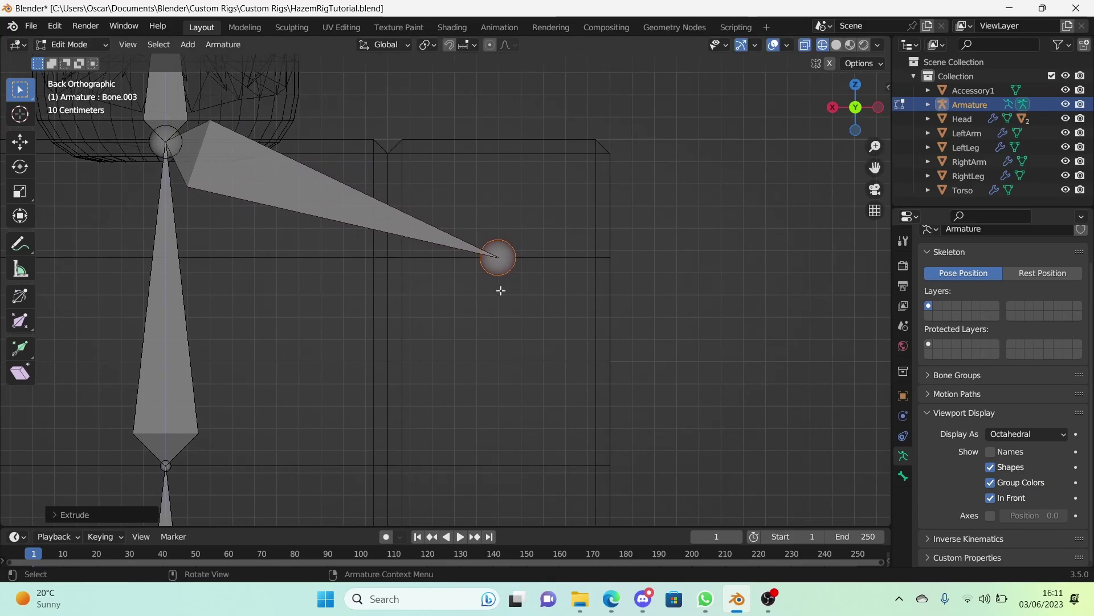
Annotate the arm with a cross near its upper edge and a check mark at the slanted bone's tip
left_click(20, 244)
left_click_drag(476, 169, 521, 136)
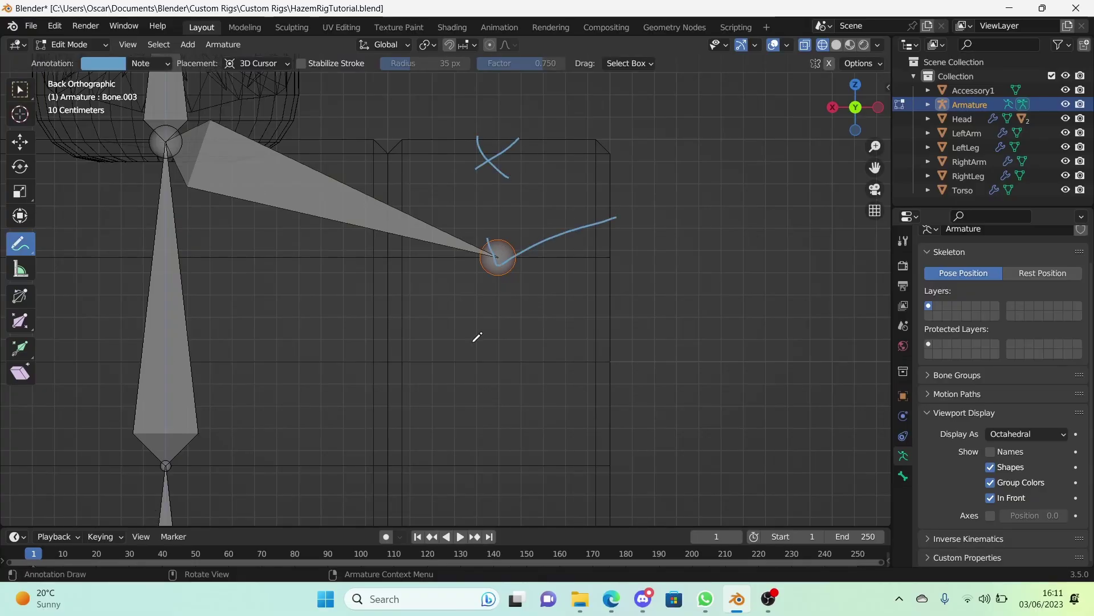
left_click(20, 141)
Extrude an upper arm bone straight down along Z from the slanted bone's tip to the arm's middle edge line
mouse_move(535, 302)
middle_mouse_down("shift")
mouse_move(491, 267)
mouse_move(490, 215)
middle_mouse_up("shift")
key("e")
key("z")
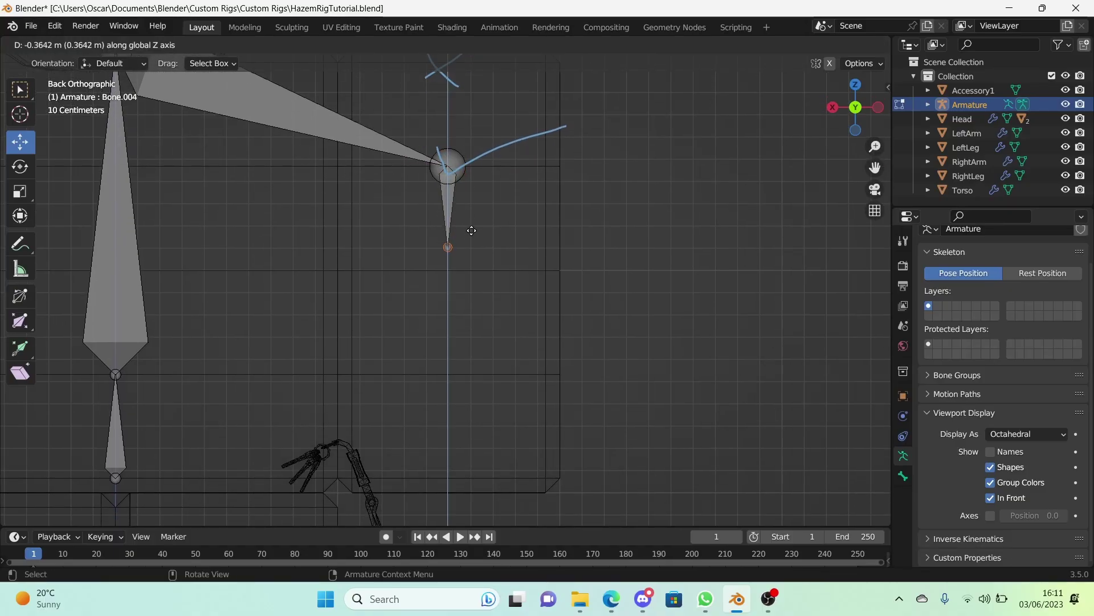
left_click(479, 251)
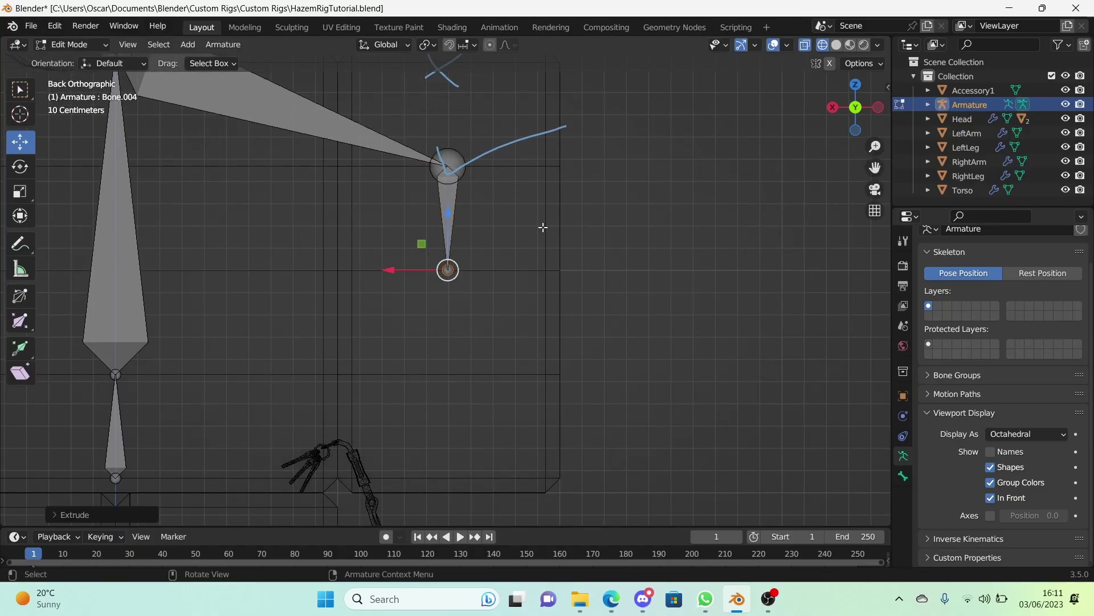
scroll(476, 293, "up", 3)
scroll(450, 269, "down", 3)
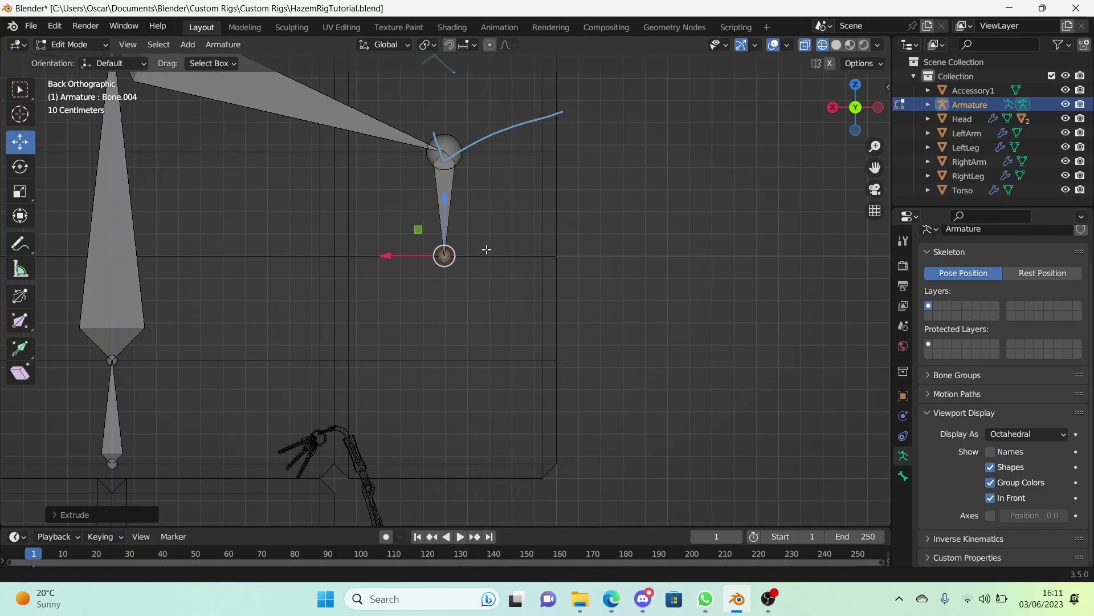
Extrude a lower arm bone along Z from the elbow joint down to the bottom of the arm
scroll(486, 246, "down", 3)
key("e")
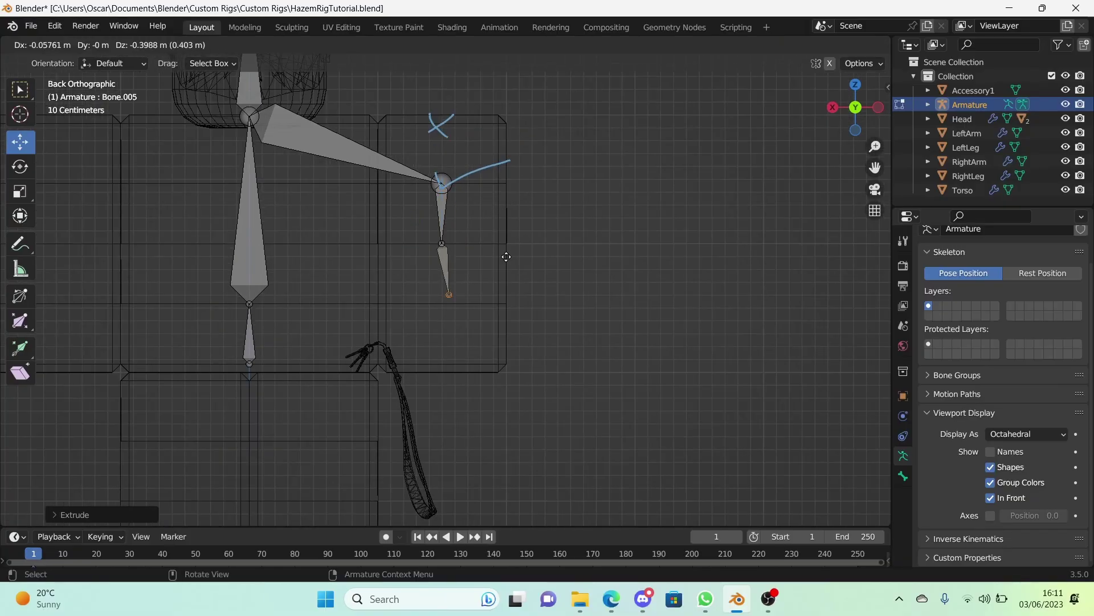
key("z")
left_click(543, 324)
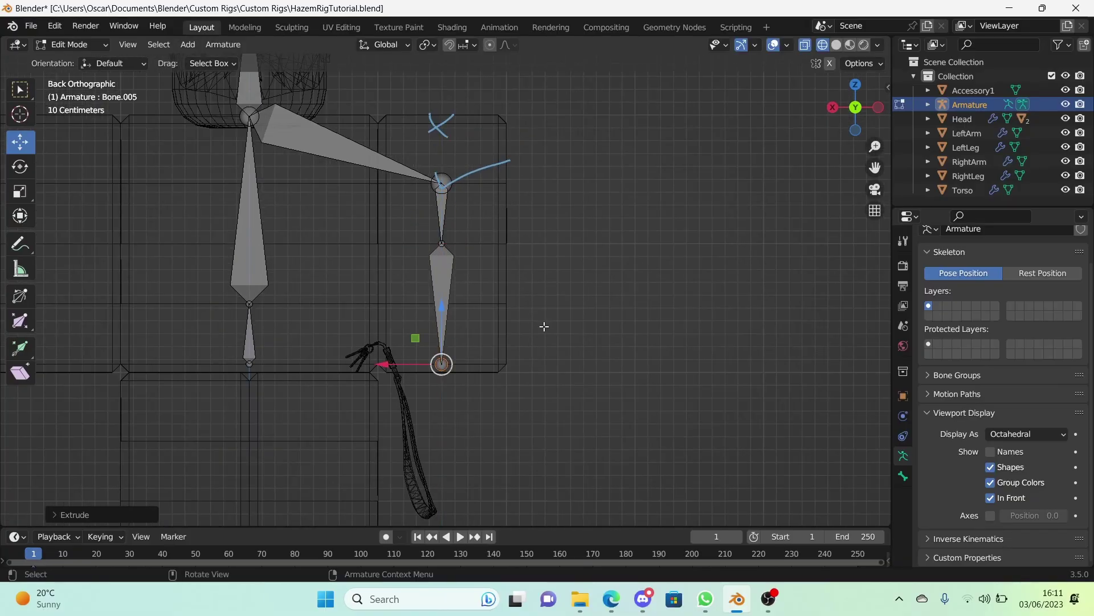
Delete the slanted bone connecting the neck joint to the arm bones
scroll(513, 403, "up", 4)
middle_click_drag(518, 428, 515, 397, "shift")
left_click(336, 235)
key("x")
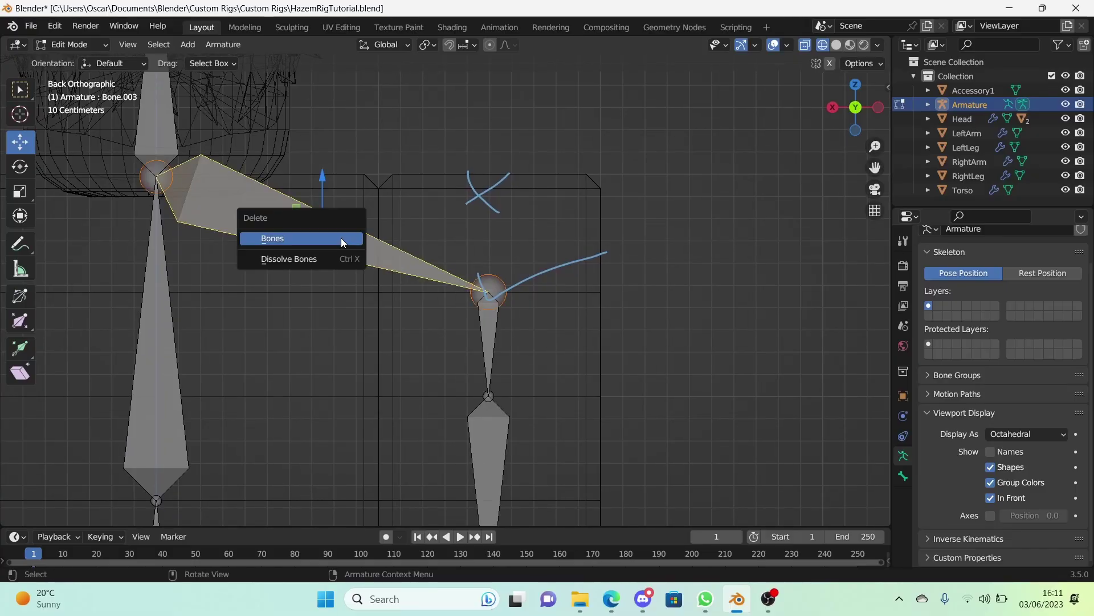
left_click(341, 238)
Examine the arm bones and their parent link to the torso from an angle, and return to the back view
scroll(354, 312, "down", 3)
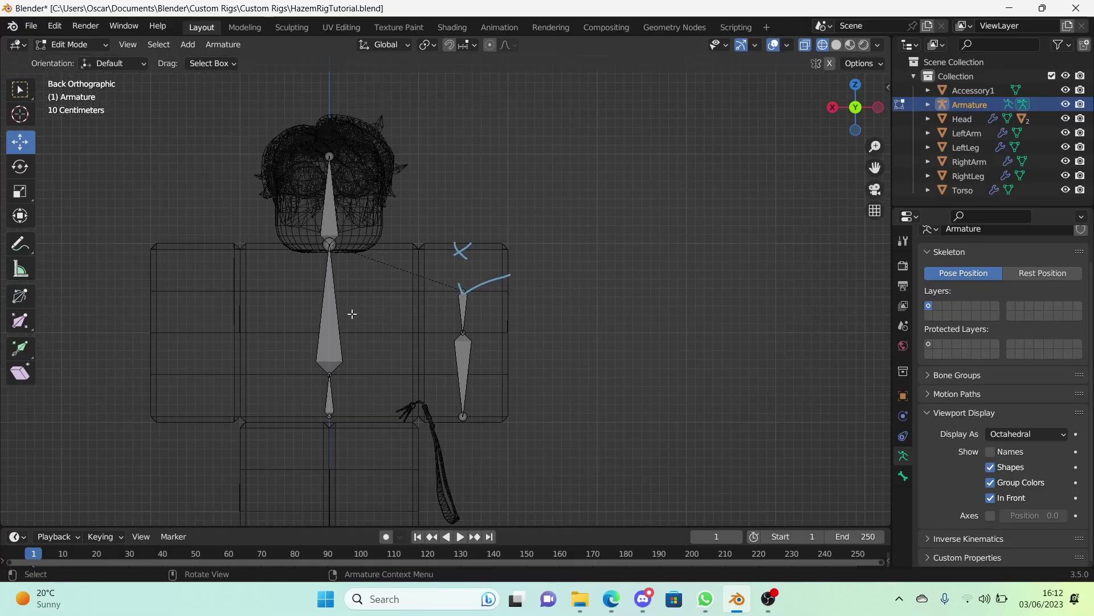
middle_click_drag(354, 313, 507, 231, "shift")
scroll(507, 231, "down", 3)
middle_click_drag(602, 249, 522, 297)
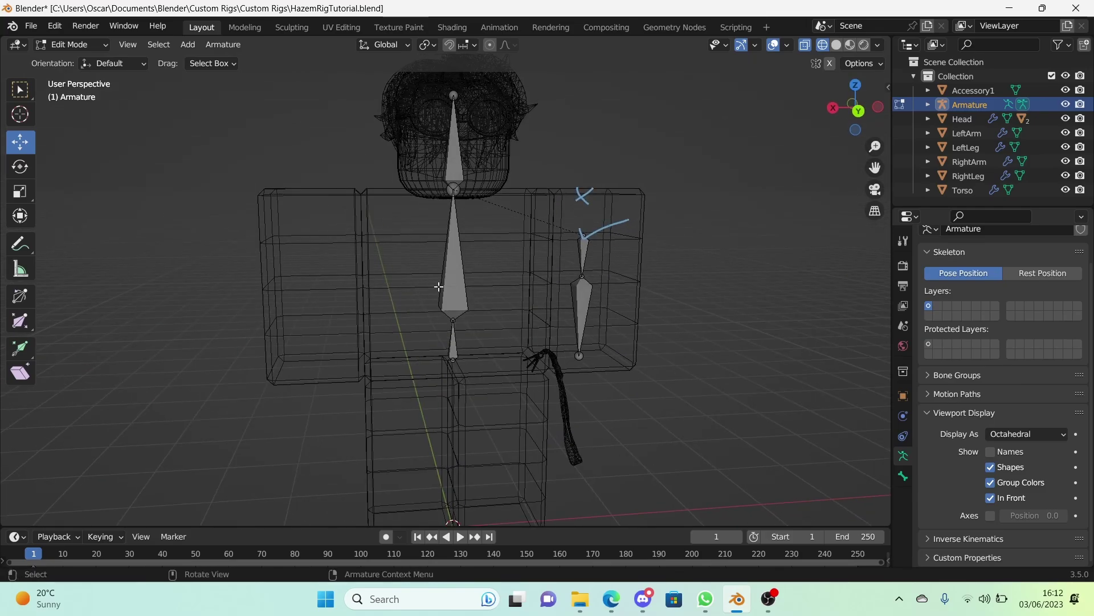
middle_click_drag(477, 247, 545, 253, "shift")
scroll(457, 239, "up", 4)
scroll(323, 249, "down", 3)
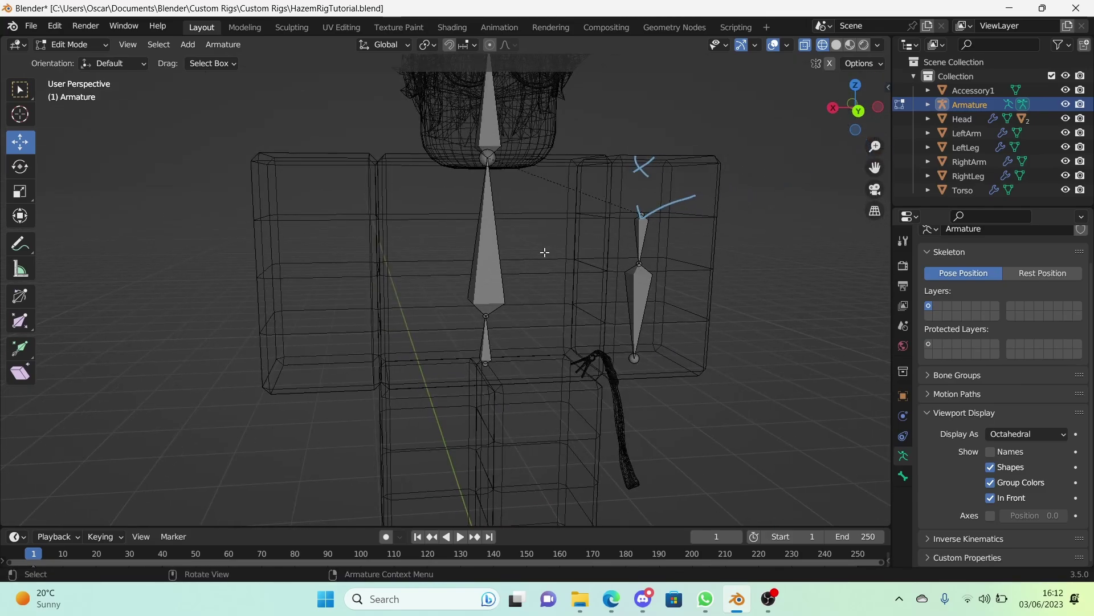
left_click(504, 245)
left_click(858, 111)
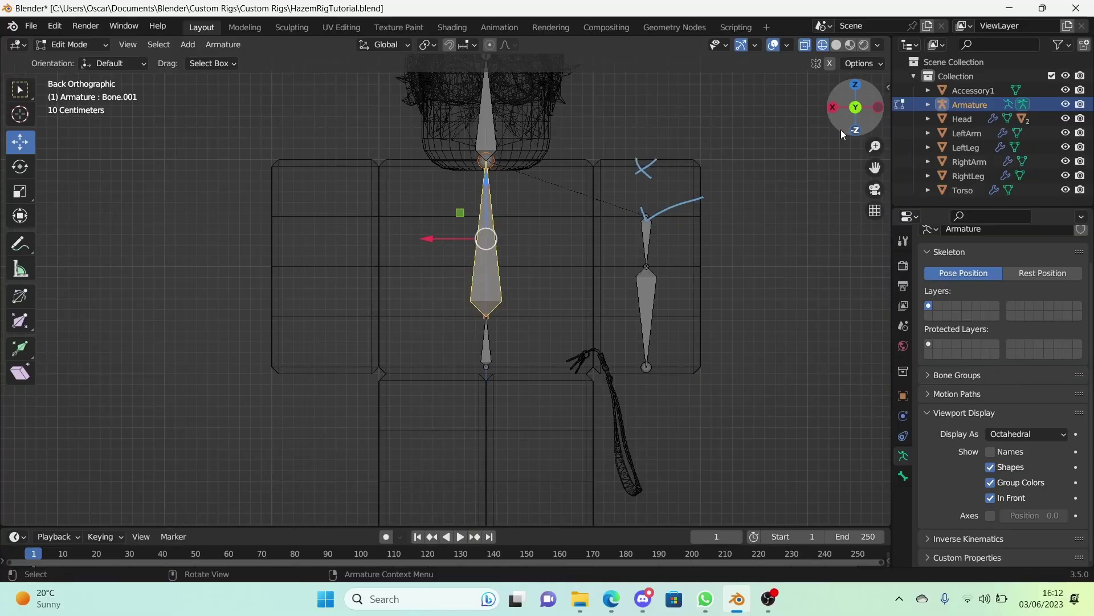
left_click(363, 253)
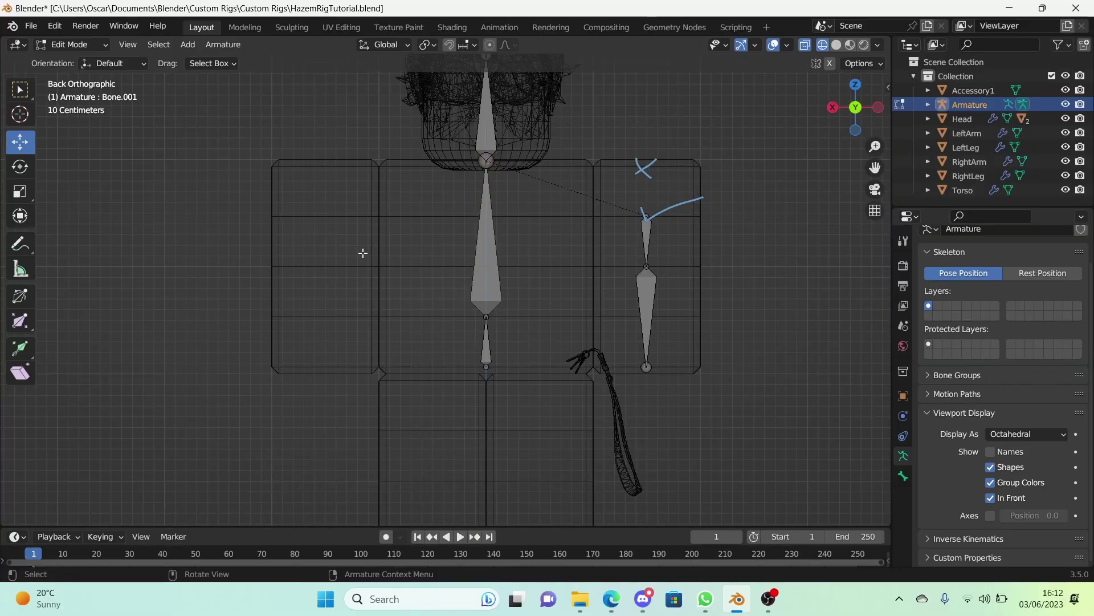
Extrude a slanted bone from the lowest torso joint into the upper part of the right leg
middle_click_drag(515, 410, 453, 338, "shift")
middle_click_drag(437, 386, 422, 362, "shift")
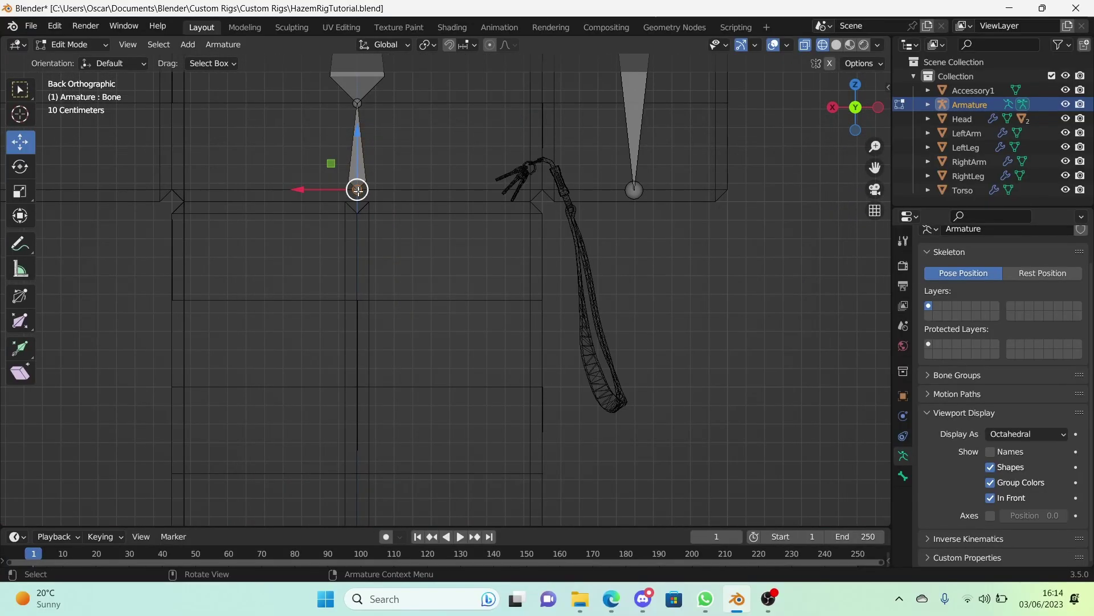
key("e")
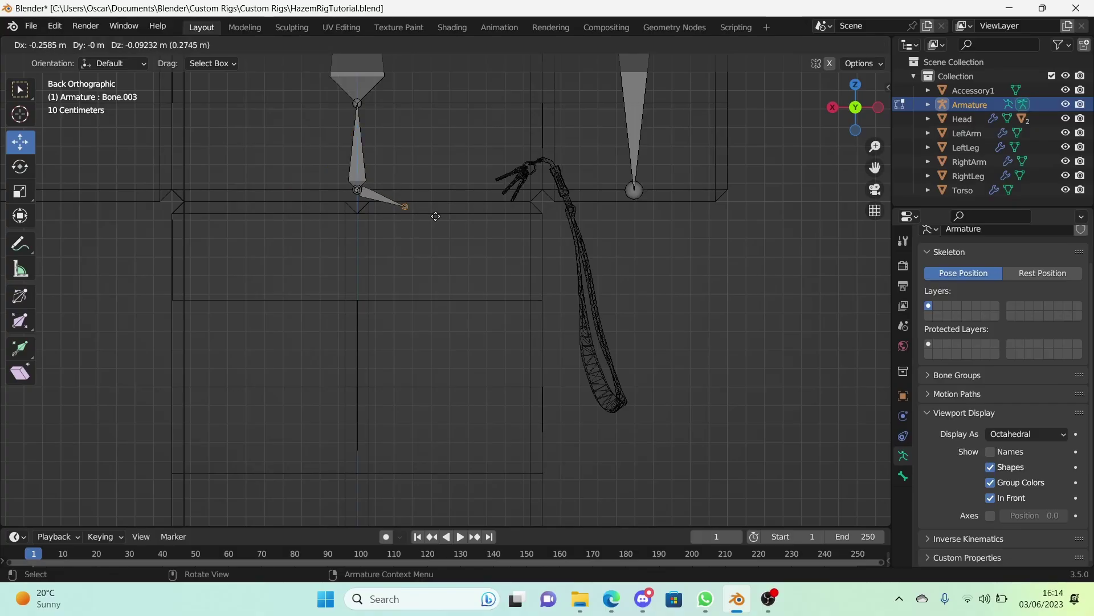
left_click(481, 313)
middle_click_drag(481, 313, 481, 203, "shift")
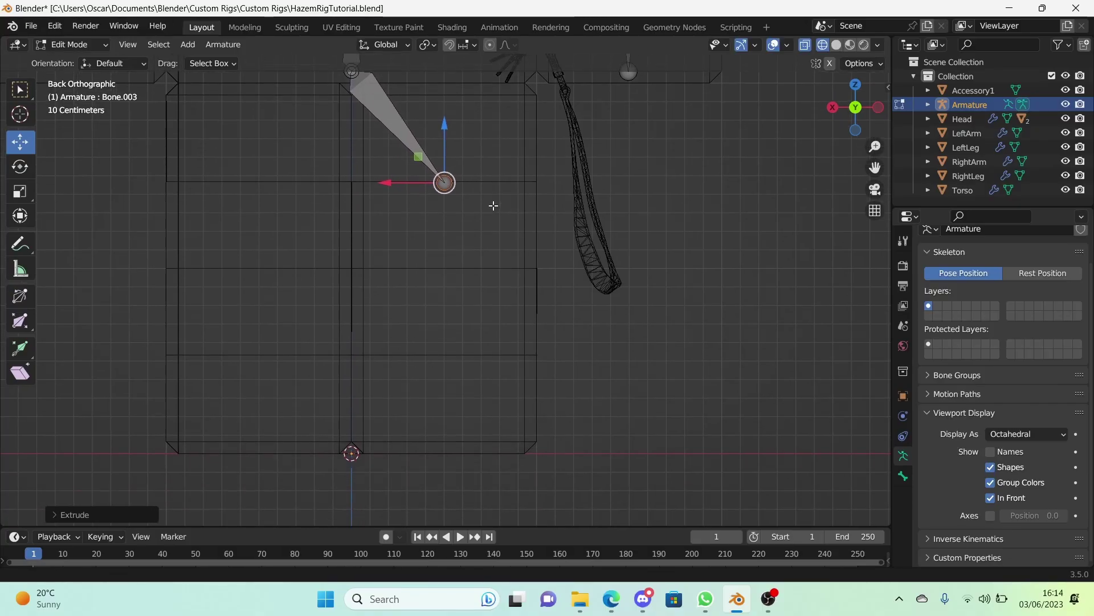
Extrude an upper leg bone straight down along Z from the slanted bone's tip to the middle of the leg
key("e")
key("z")
left_click(505, 289)
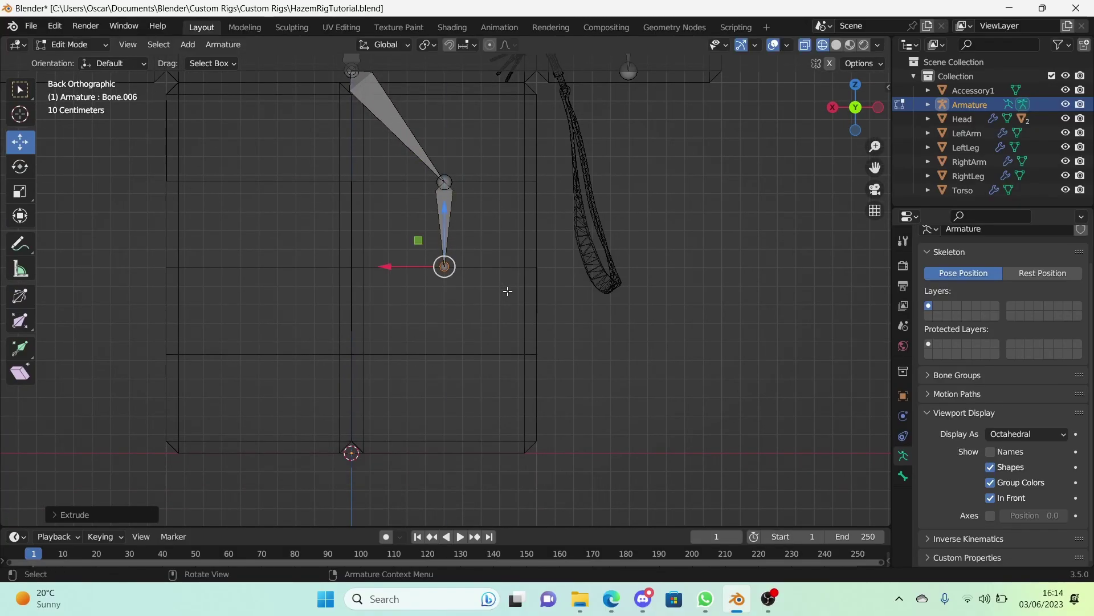
scroll(508, 290, "down", 3, "shift")
Extrude a lower leg bone about 0.93 m along Z from the knee joint to the bottom of the leg
key("e")
key("z")
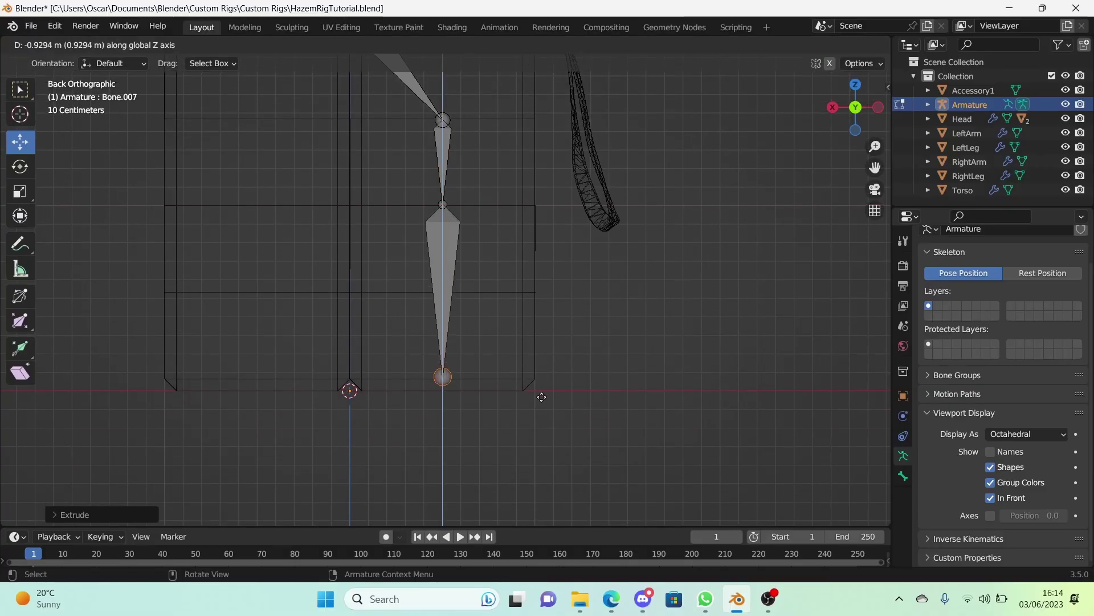
left_click(559, 396)
left_click(572, 398)
scroll(564, 318, "down", 2)
middle_click_drag(533, 273, 524, 373, "shift")
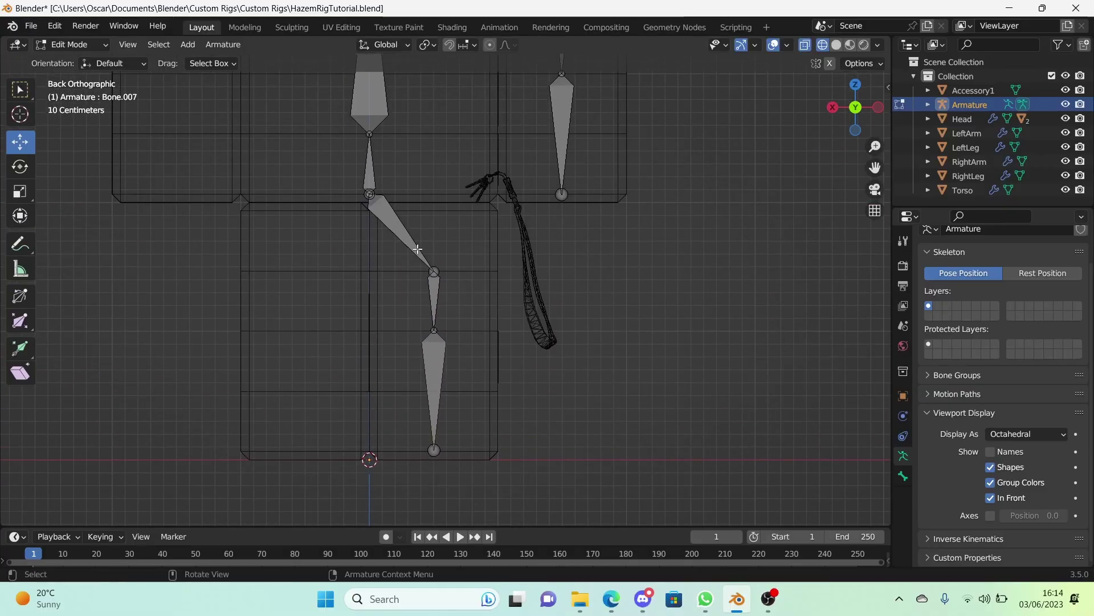
Delete the slanted bone connecting the lower torso joint to the leg bones
left_click(387, 221)
key("x")
left_click(442, 222)
scroll(456, 318, "up", 3)
scroll(342, 318, "down", 3)
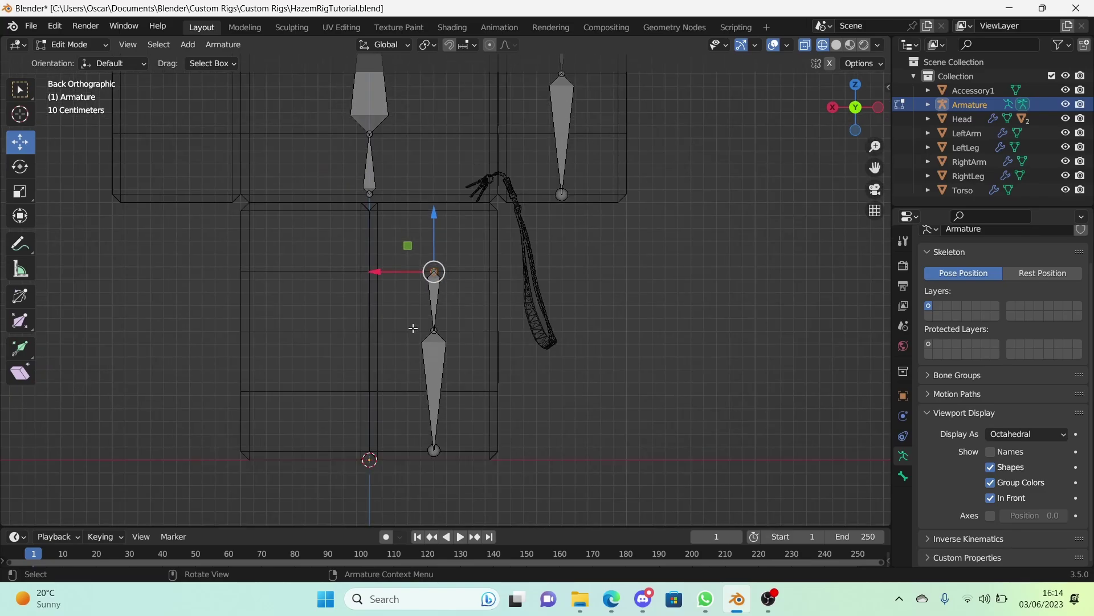
Parent the upper leg bone to the short lower torso bone with Keep Offset
scroll(425, 329, "up", 2)
middle_click_drag(485, 344, 439, 183, "shift")
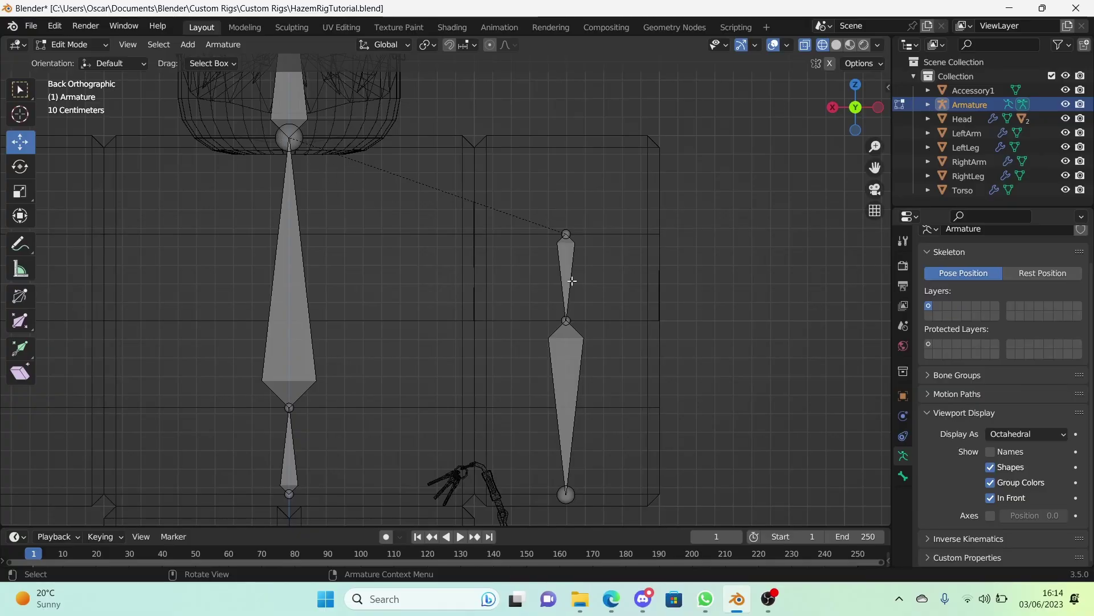
middle_click_drag(441, 301, 416, 60, "shift")
middle_click_drag(352, 302, 420, 228, "shift")
left_click(423, 329)
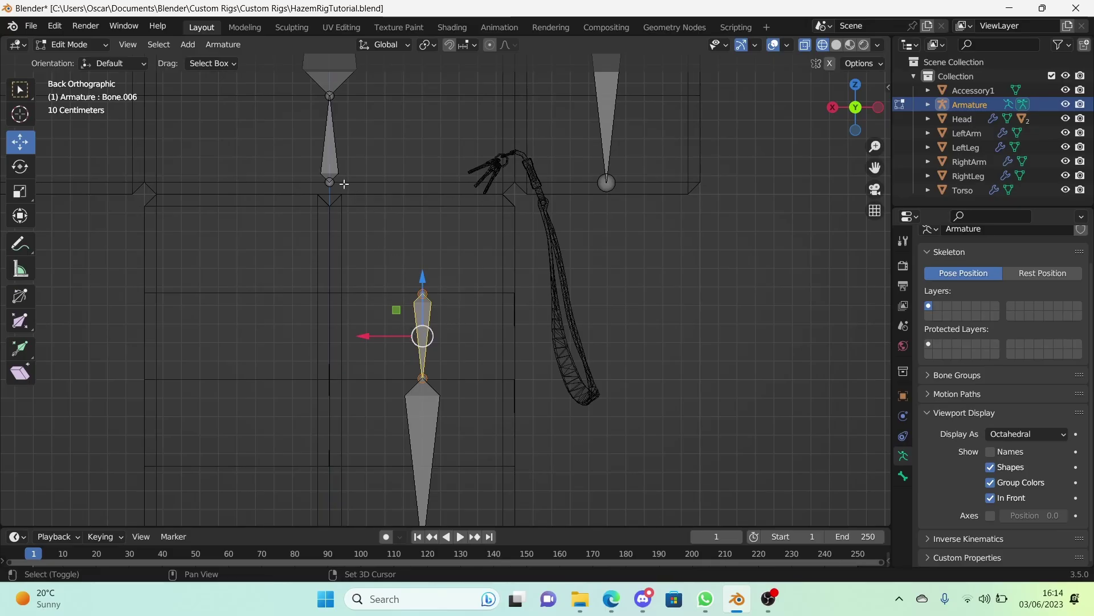
left_click(328, 138, "shift")
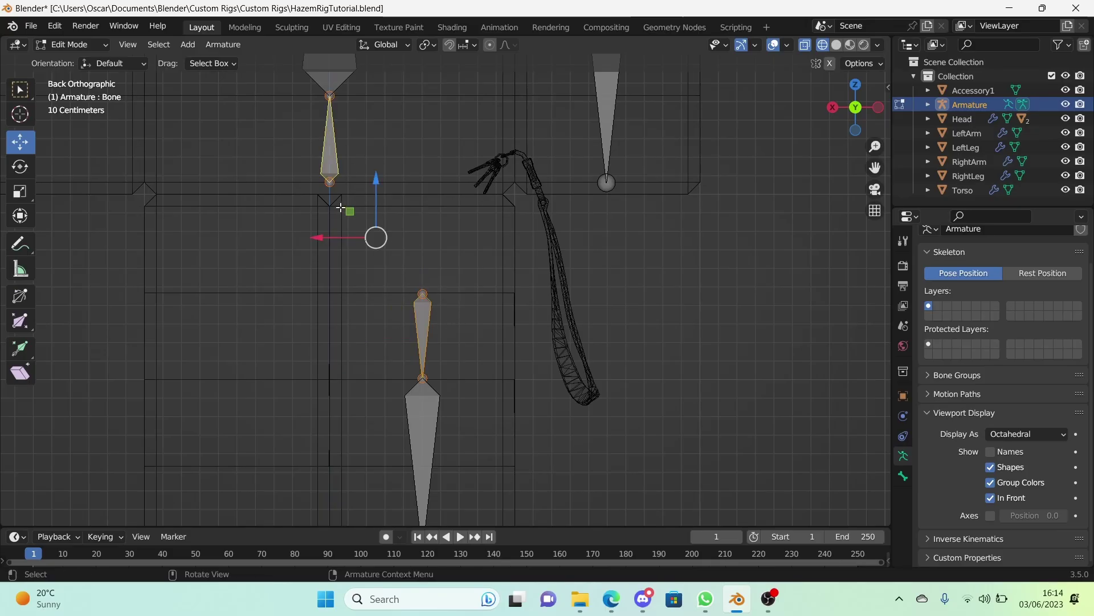
key("ctrl+p")
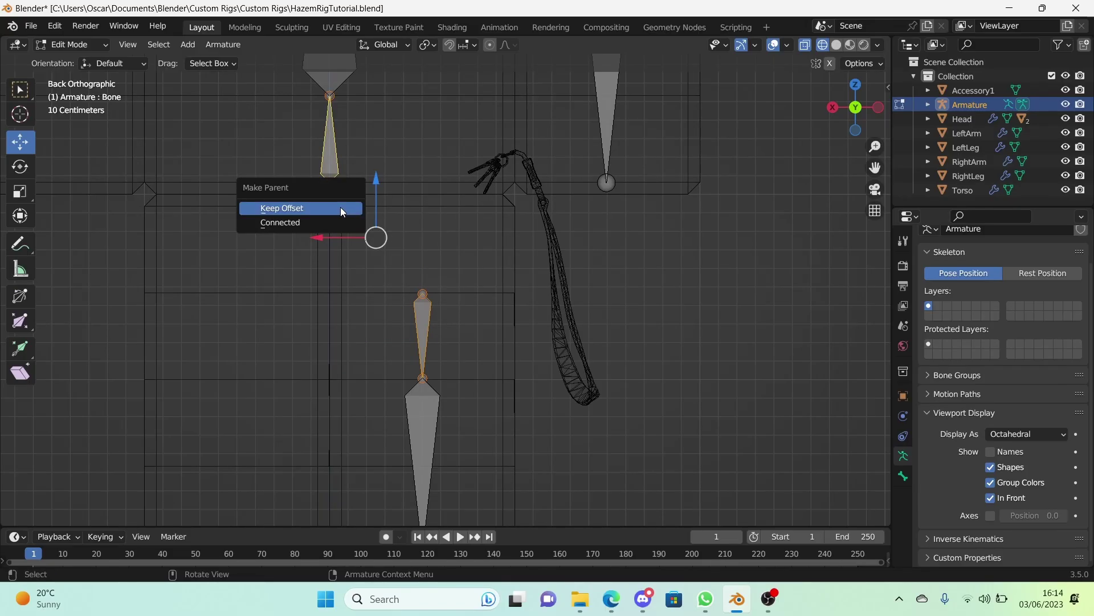
left_click(341, 209)
Move the knee joint slightly along negative Y in the right side view to give the leg bones a bend
middle_click_drag(441, 288, 456, 330, "shift")
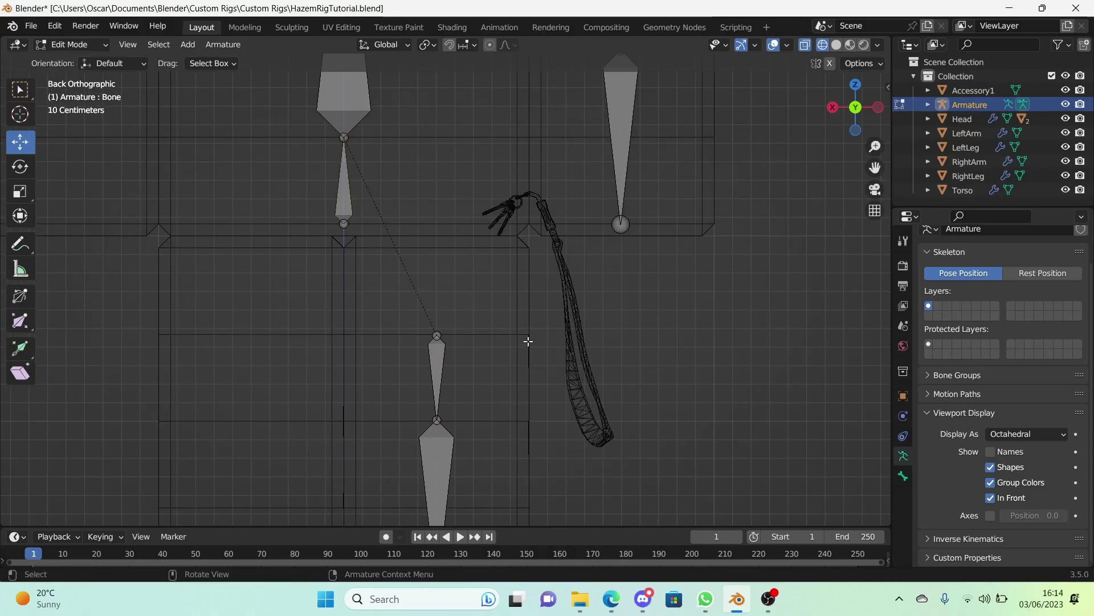
scroll(528, 341, "down", 5)
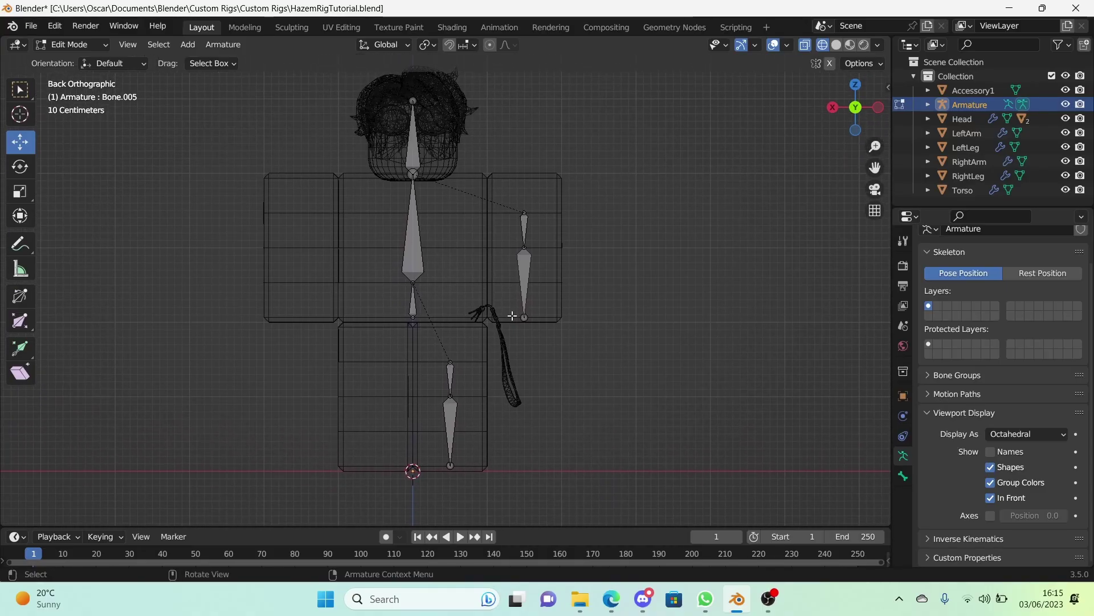
scroll(496, 300, "down", 3, "shift")
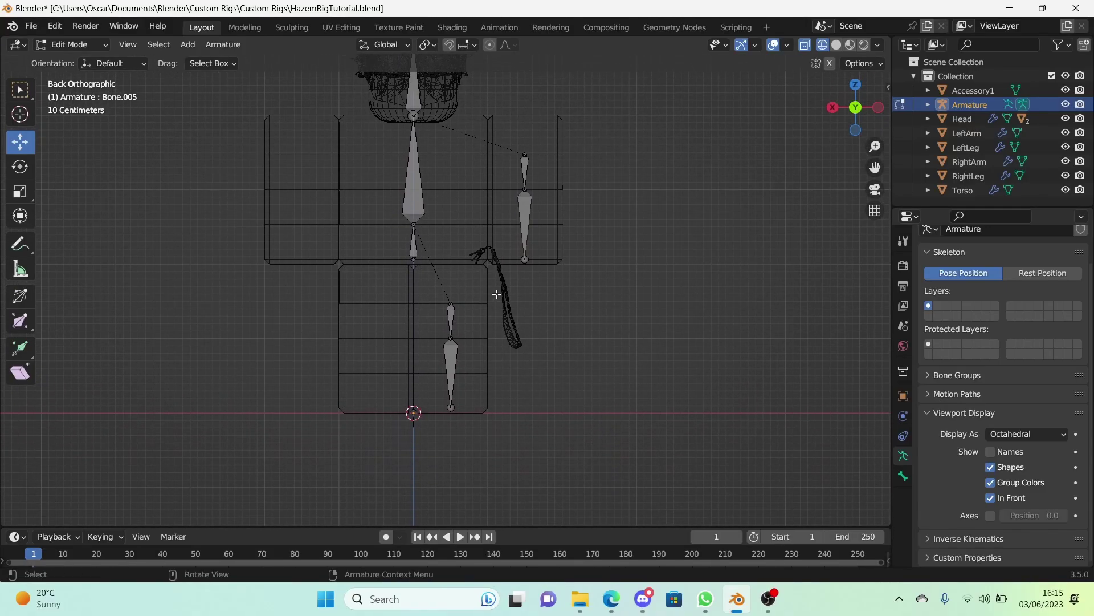
key("KP_3")
scroll(498, 208, "up", 7)
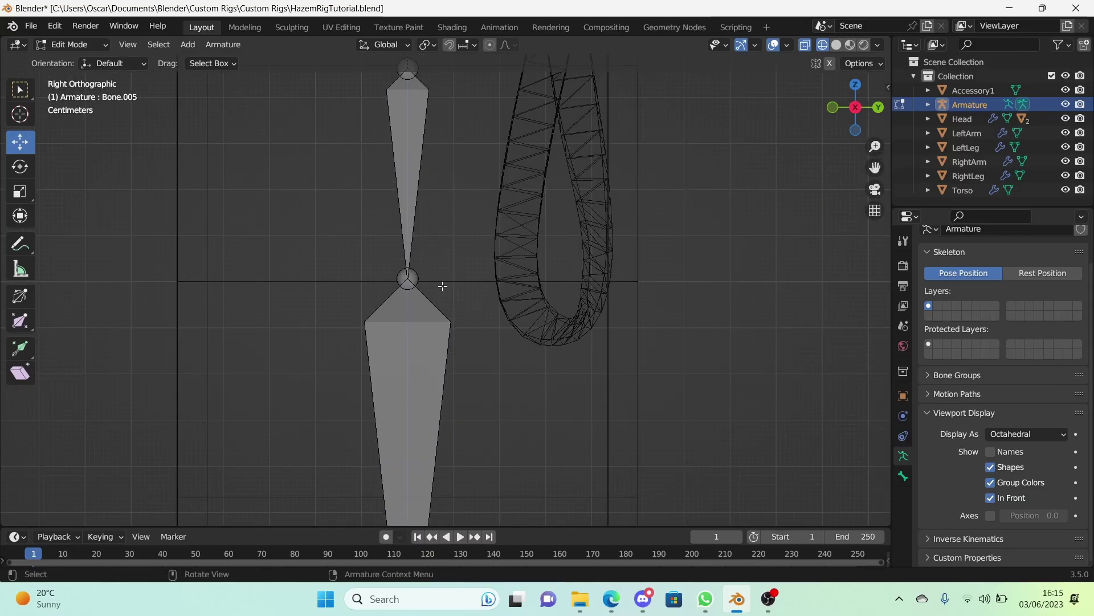
scroll(443, 285, "down", 4)
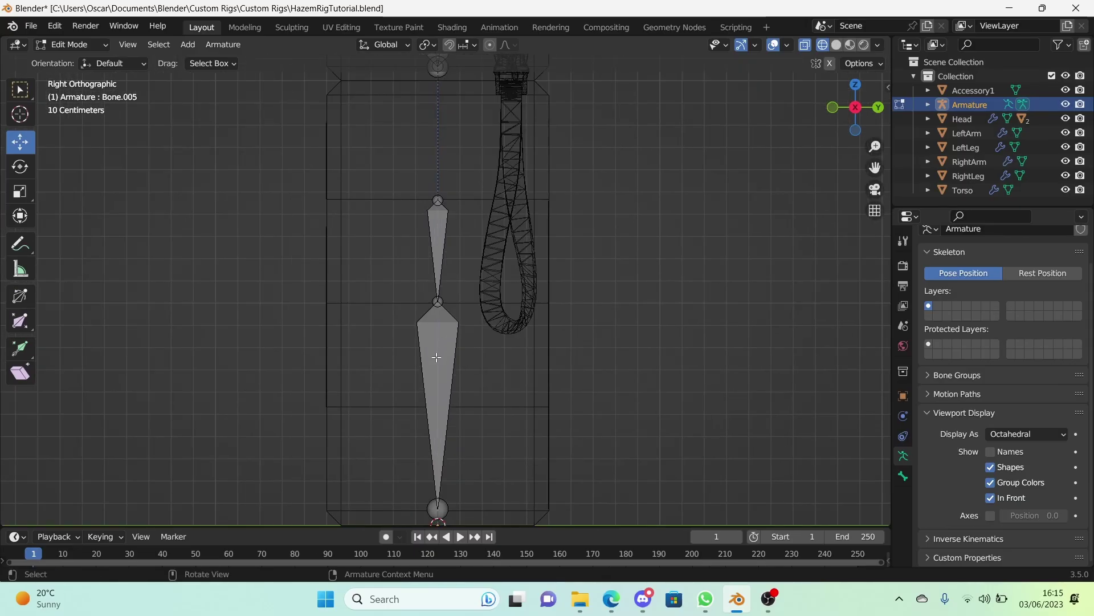
left_click(438, 302)
scroll(438, 303, "up", 4)
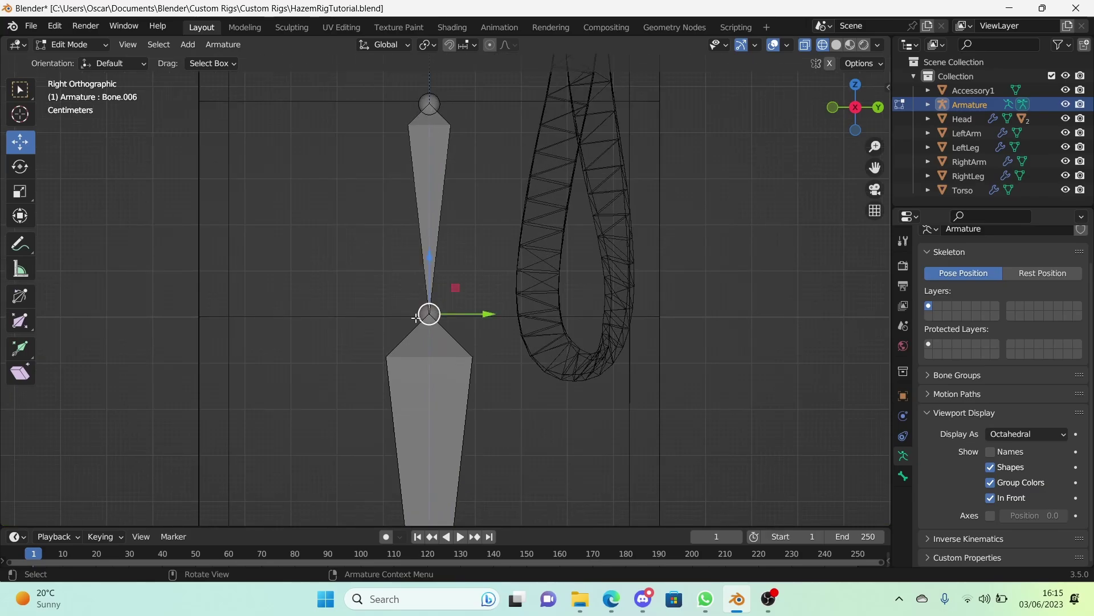
middle_click_drag(412, 317, 436, 268, "shift")
left_click_drag(490, 257, 489, 283)
scroll(494, 295, "down", 5)
left_click(497, 314)
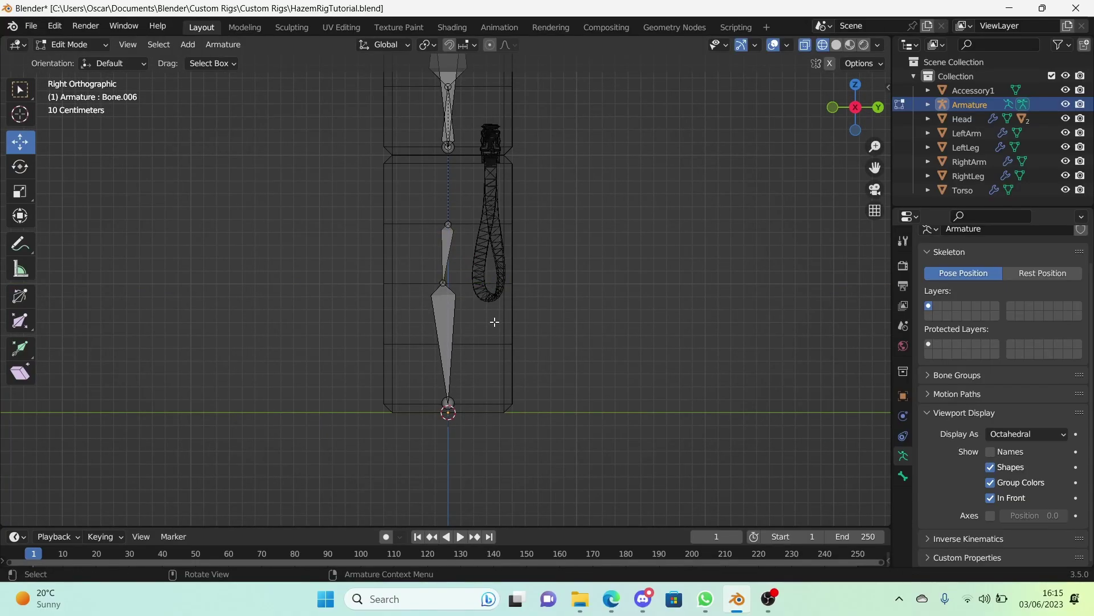
Offset the elbow joint slightly along Y in the left side view to give the arm bones a bend
scroll(441, 285, "up", 2)
scroll(440, 296, "up", 2)
scroll(440, 296, "down", 5)
middle_click_drag(461, 293, 450, 451, "shift")
middle_click_drag(450, 328, 513, 236)
left_click(356, 241)
left_click(858, 112)
scroll(388, 155, "up", 4)
left_click_drag(403, 140, 426, 133)
key("ctrl+z")
key("ctrl+z")
scroll(626, 184, "down", 5)
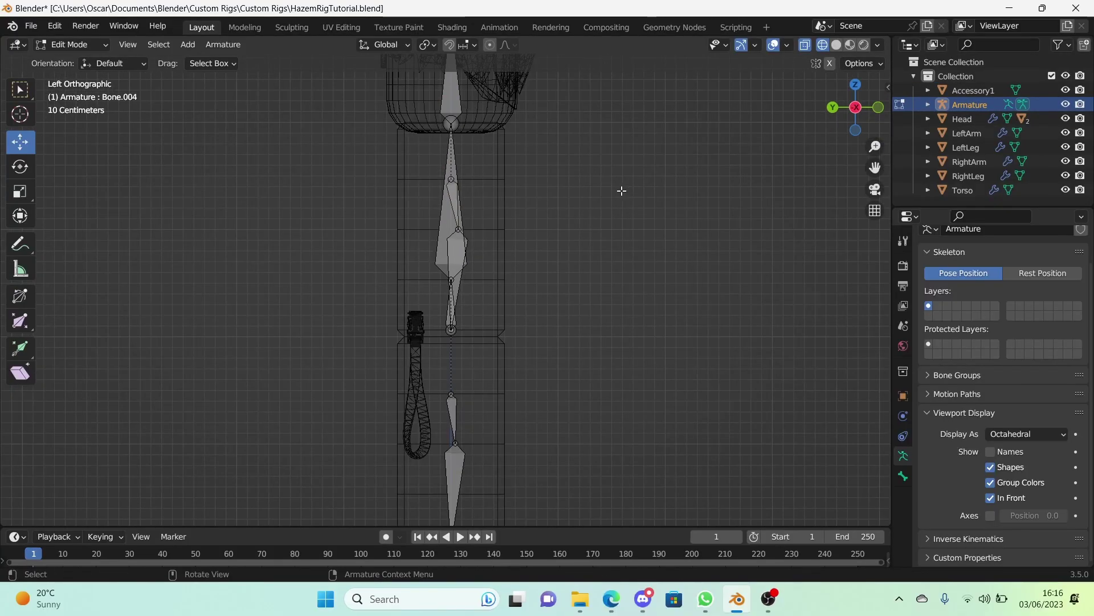
Extrude short bones about 0.25 m downward along Z from the lower ends of the arm and leg bones
key("ctrl+KP_1")
key("Tab")
key("Tab")
middle_click_drag(502, 334, 401, 467, "shift")
scroll(567, 253, "up", 2)
scroll(437, 427, "up", 2)
middle_click_drag(442, 437, 489, 337, "shift")
left_click(482, 346)
scroll(490, 342, "up", 3)
scroll(499, 345, "down", 8)
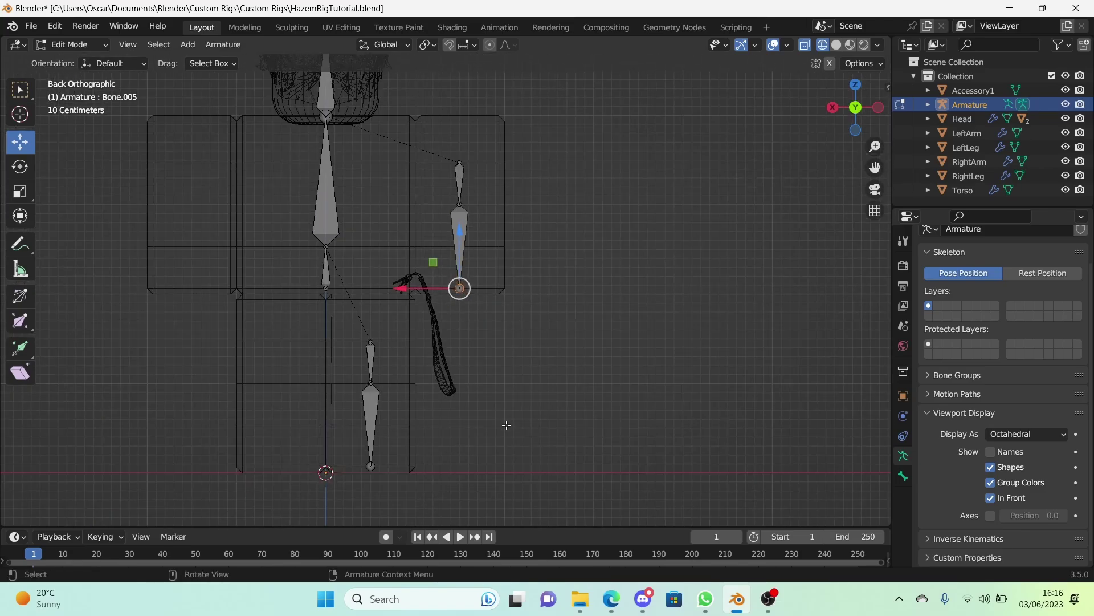
middle_click_drag(505, 426, 465, 340, "shift")
scroll(506, 262, "up", 2)
left_click(352, 314, "shift")
key("e")
key("z")
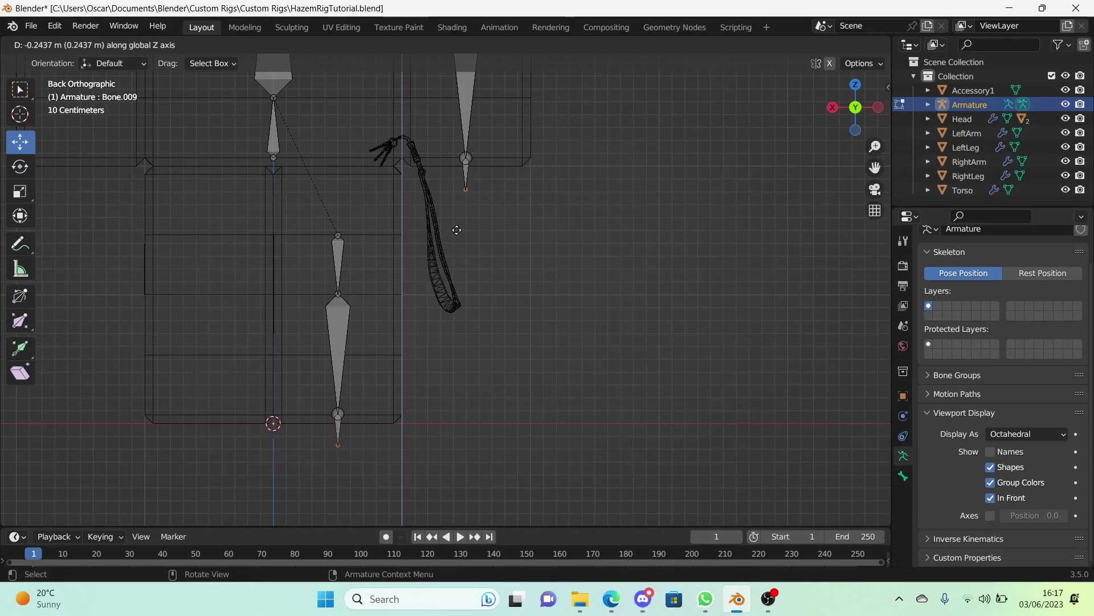
left_click(462, 233)
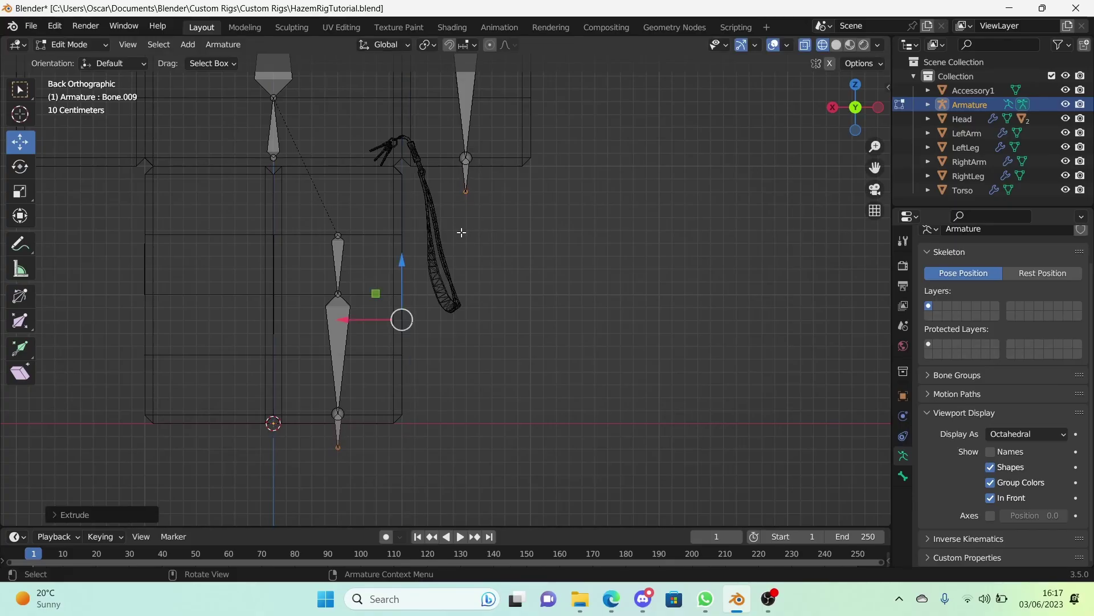
Extrude short bones about 0.22 m outward along negative X from the wrist and ankle joints
left_click(485, 303)
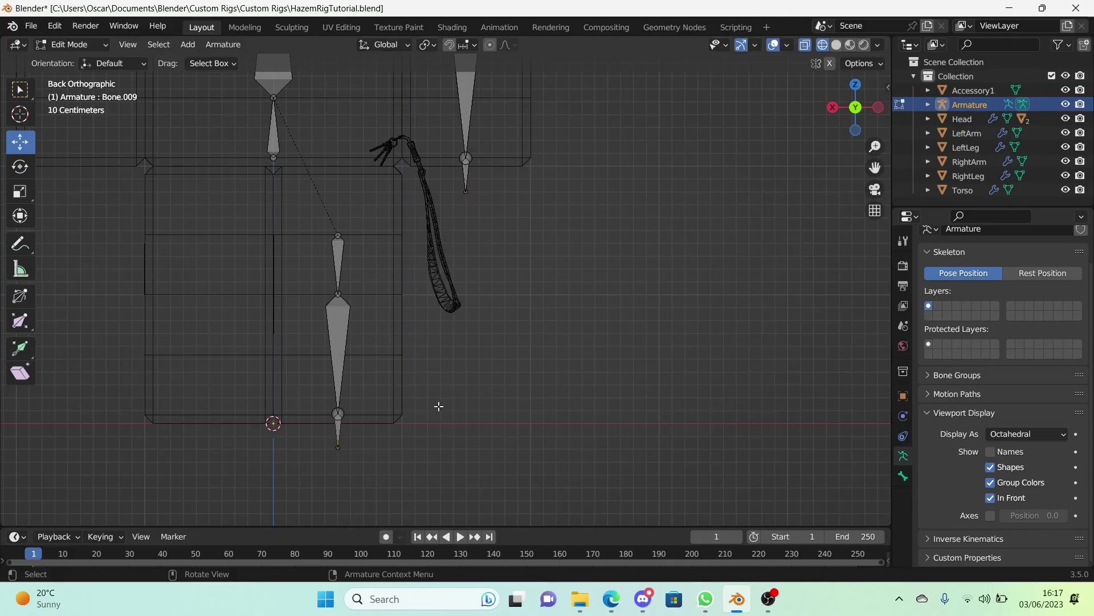
left_click(339, 411)
middle_click_drag(485, 262, 479, 333, "shift")
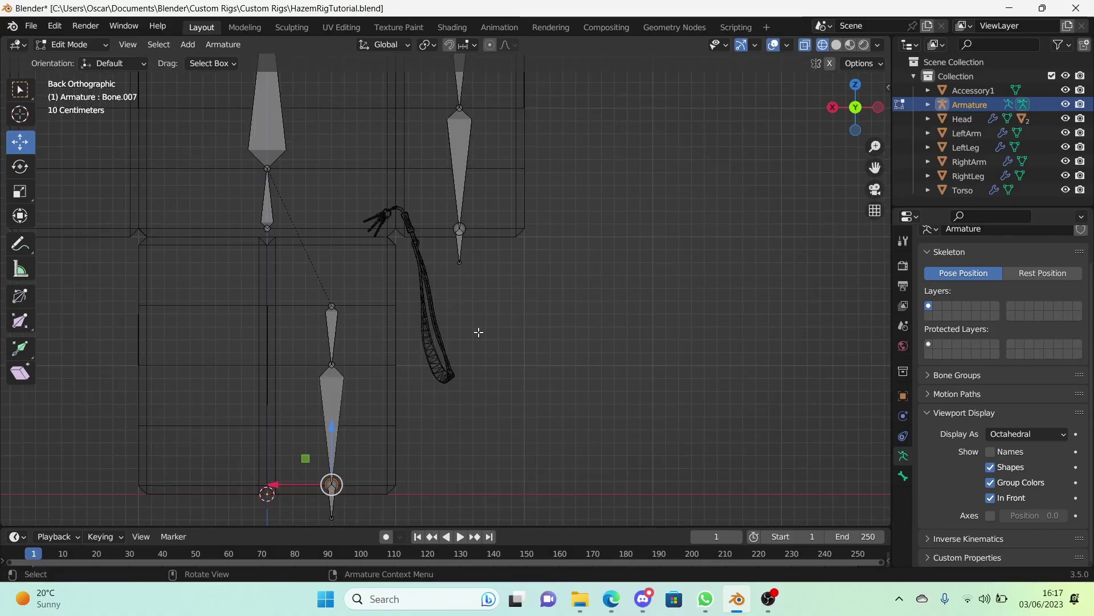
left_click(459, 229, "shift")
middle_click_drag(471, 359, 443, 270, "shift")
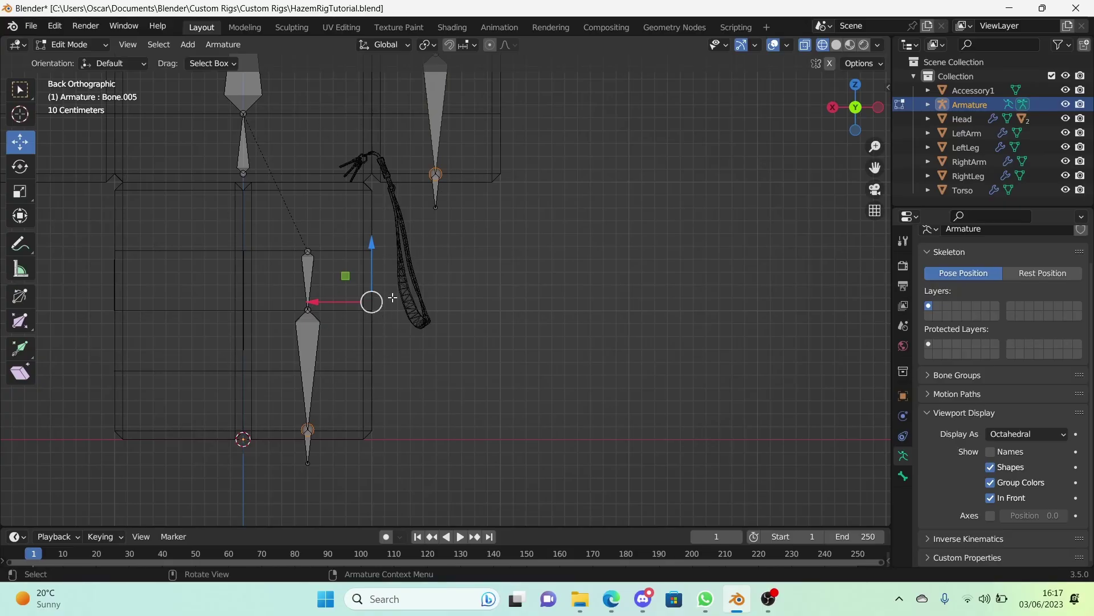
key("e")
key("x")
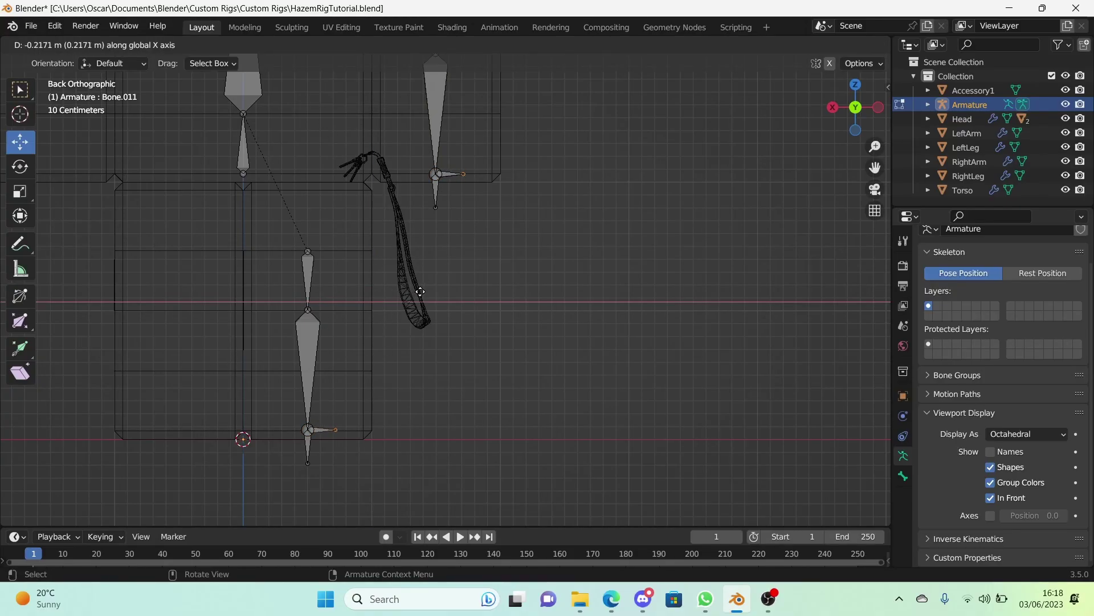
left_click(422, 291)
key("ctrl+z")
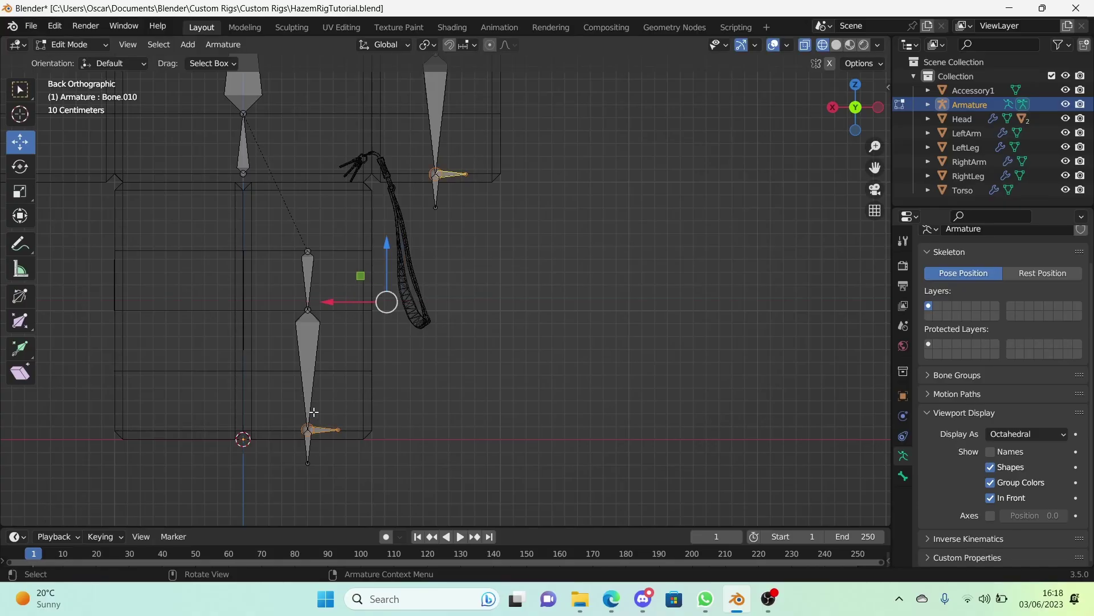
Clear the parent of the four short bones at the wrist and ankle joints
left_click(311, 447)
left_click(322, 429, "shift")
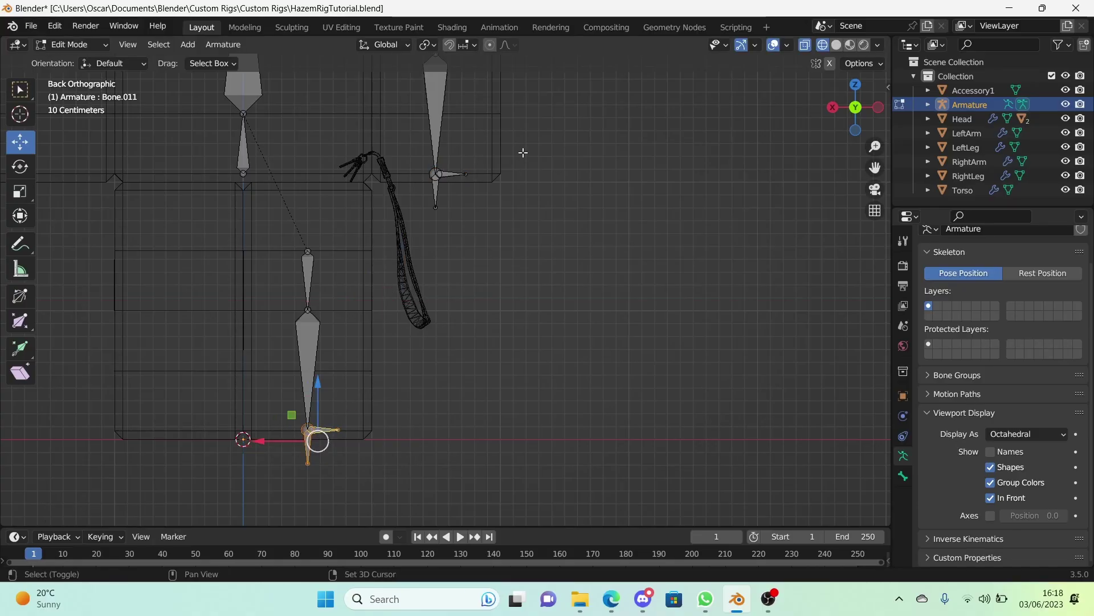
left_click(438, 193, "shift")
left_click(448, 174, "shift")
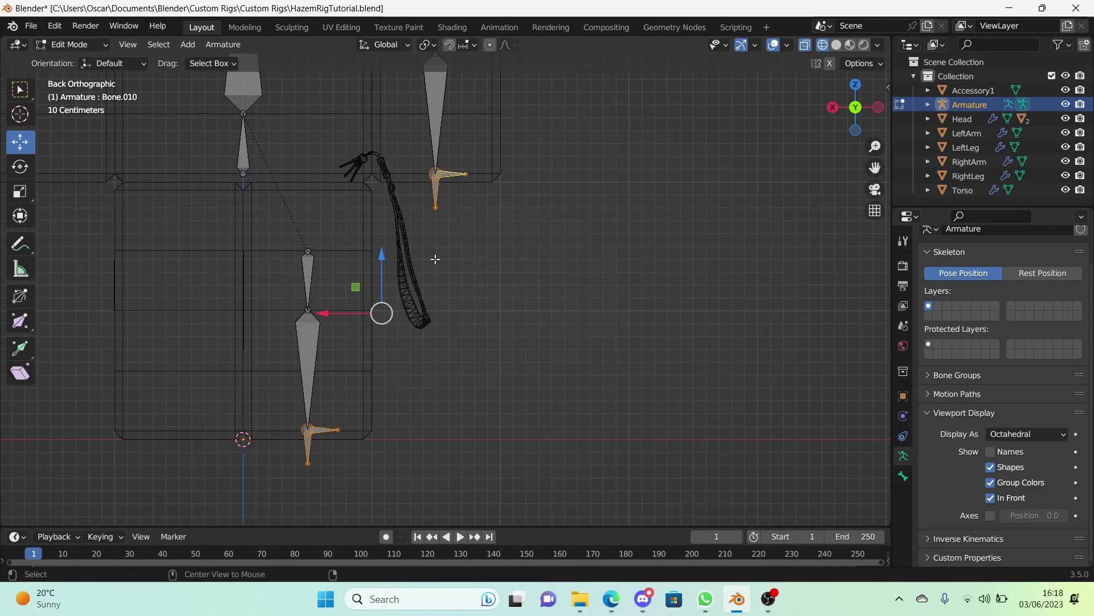
key("alt+p")
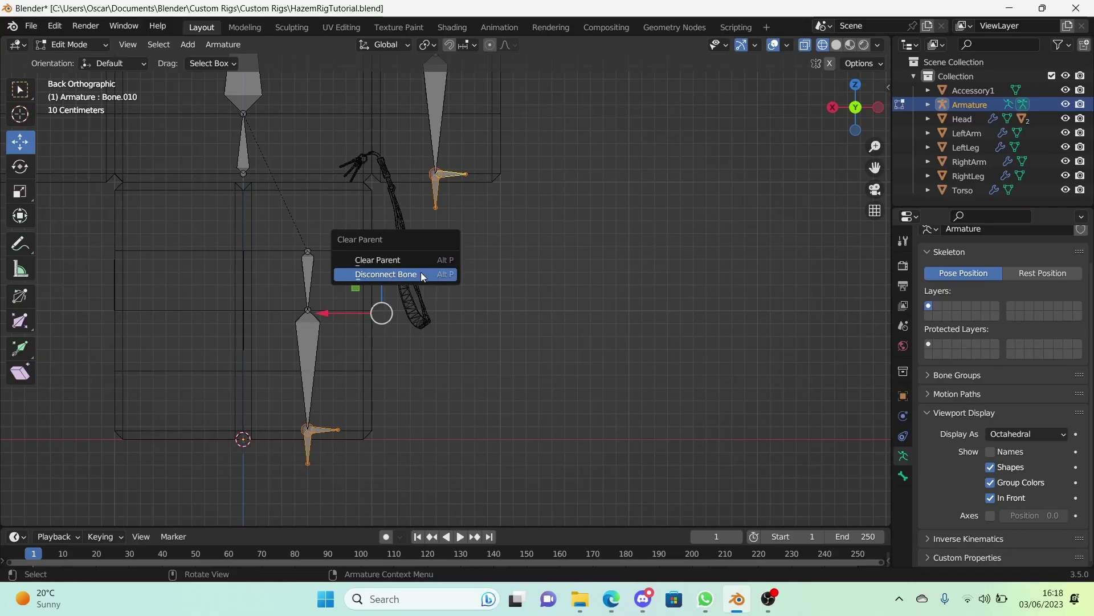
left_click(422, 260)
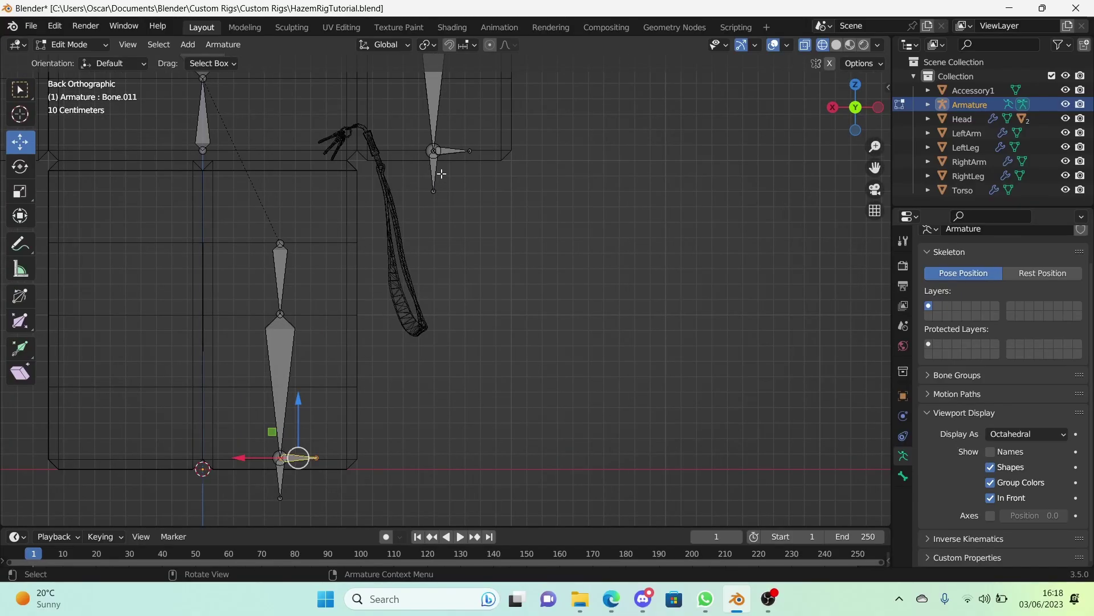
Move the two horizontal wrist and ankle bones about 0.7 m along negative X and about 0.15 m up along Z
left_click(453, 152, "shift")
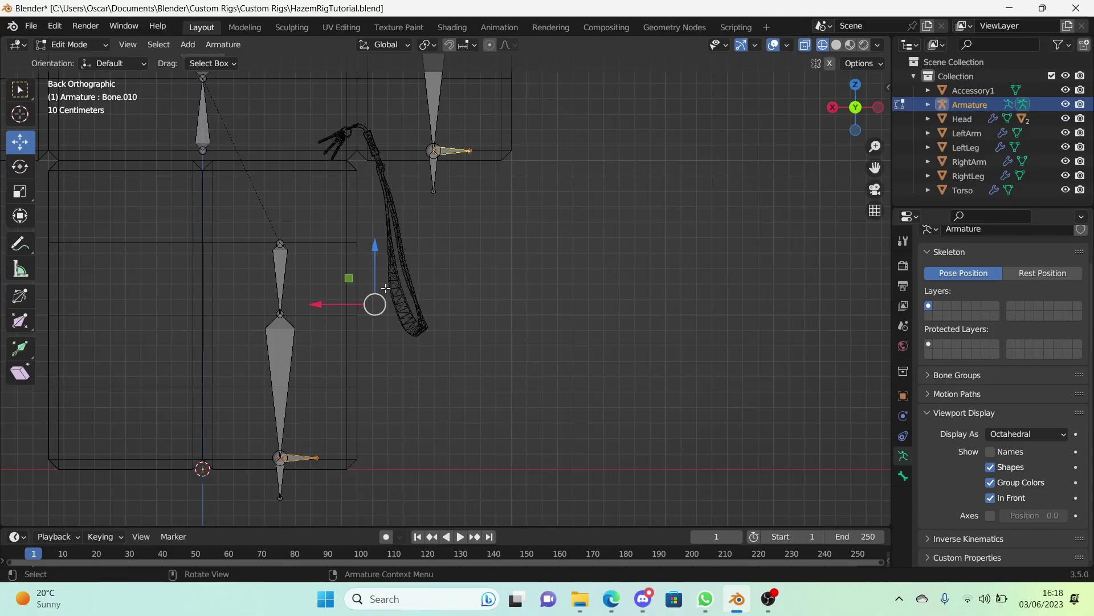
key("g")
key("x")
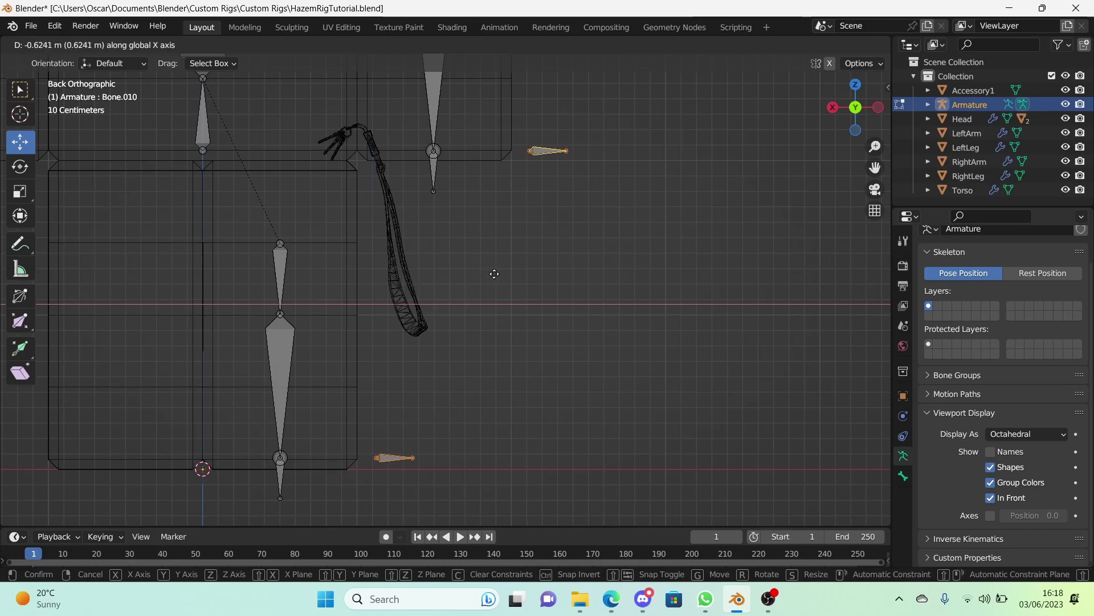
left_click(506, 271)
key("g")
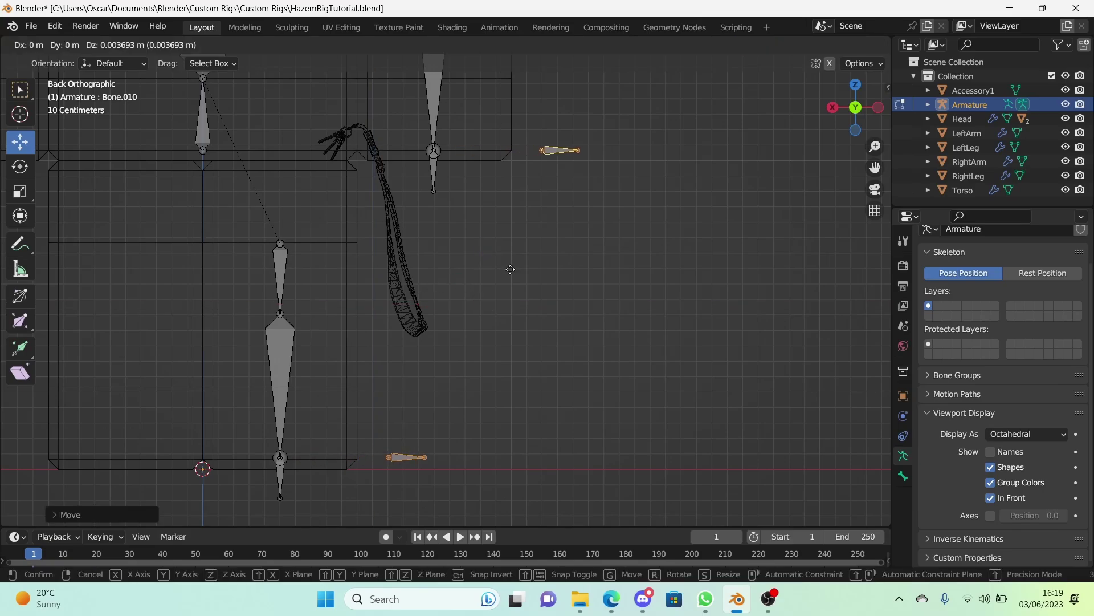
key("z")
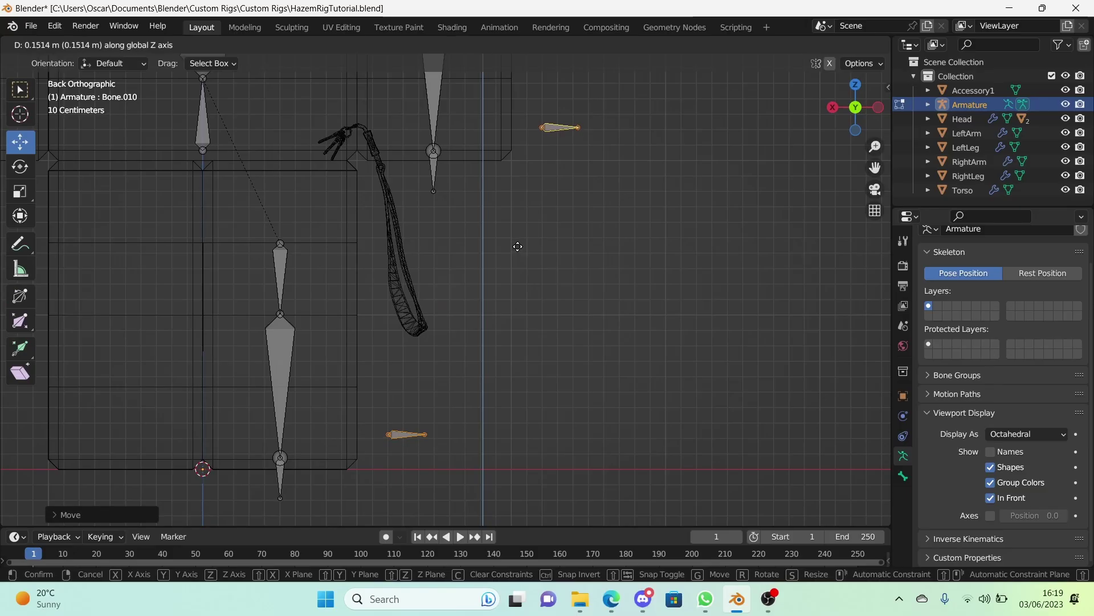
left_click(516, 244)
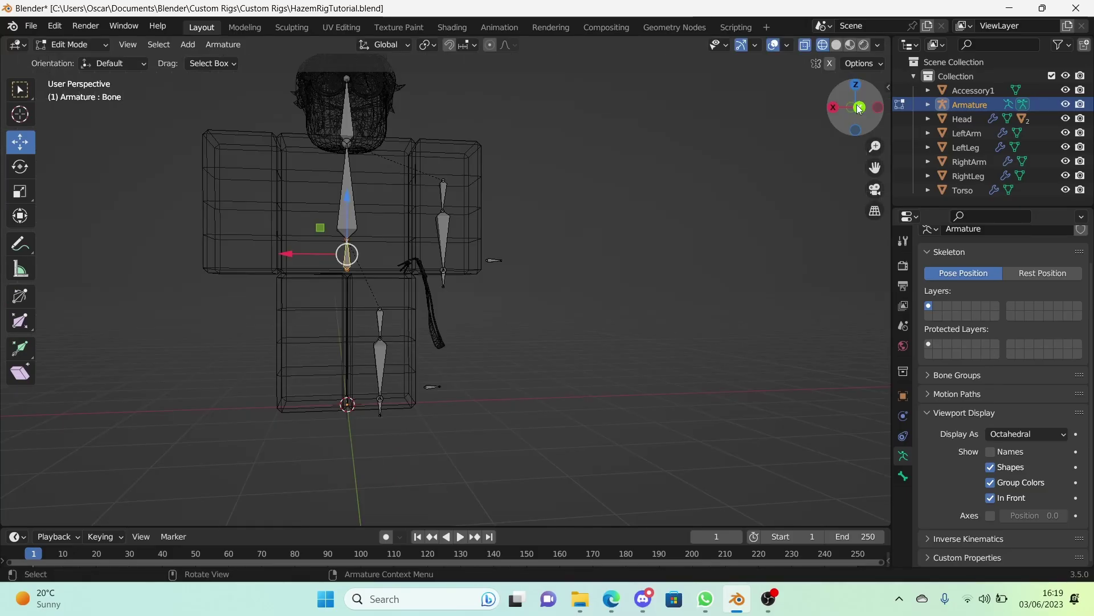
Extrude a bone along Z from the joint between the two torso bones down to the base of the short lower one
key("ctrl+KP_1")
middle_click_drag(483, 205, 605, 322, "shift")
scroll(605, 322, "up", 2)
scroll(606, 322, "up", 8)
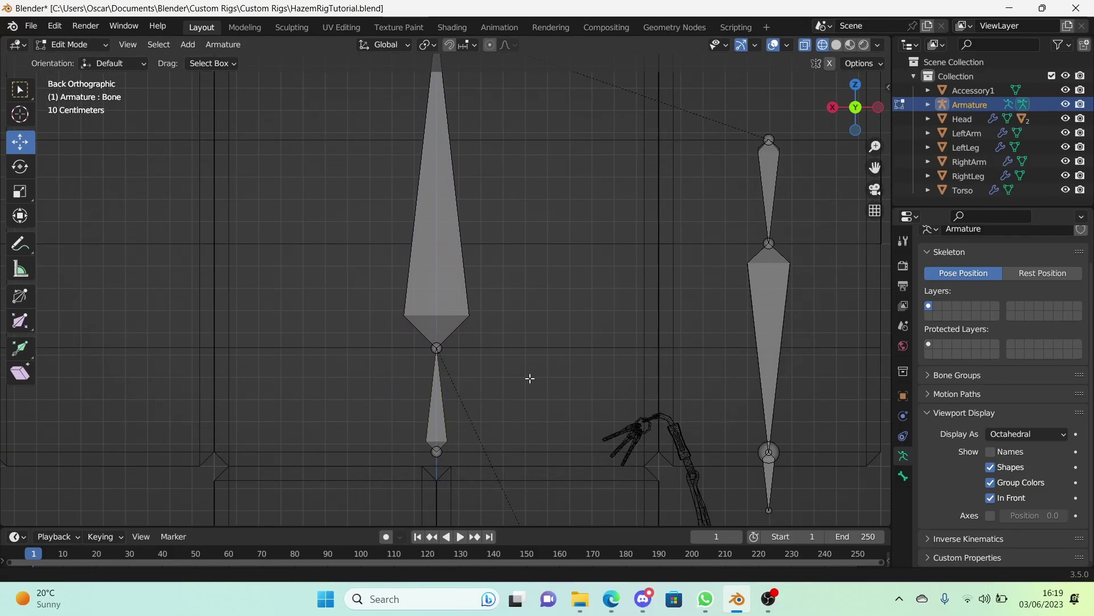
left_click(423, 193)
scroll(423, 260, "down", 3)
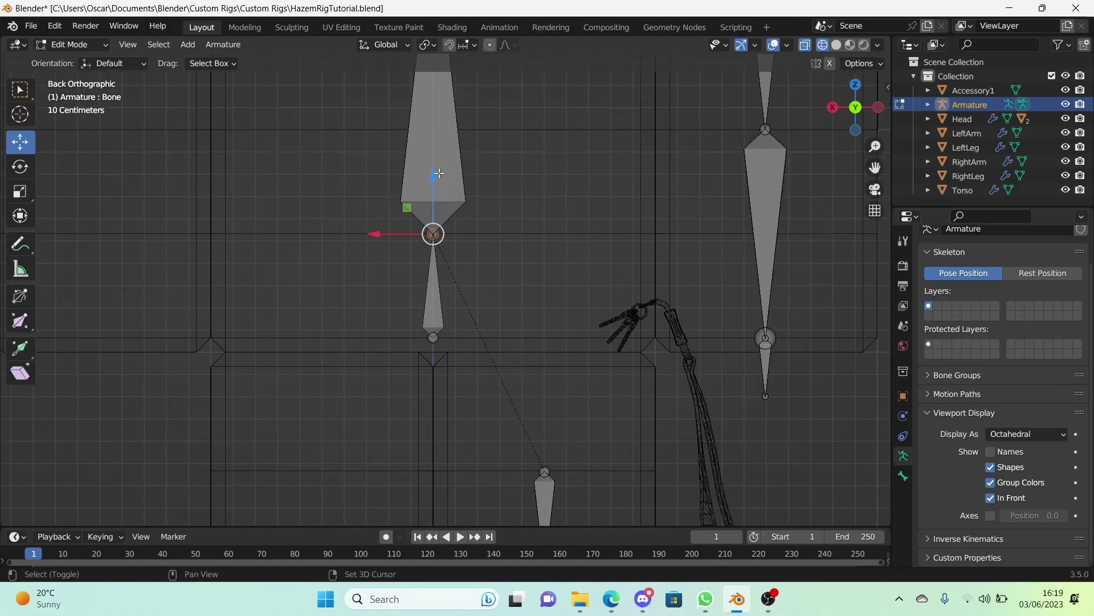
scroll(439, 174, "up", 6)
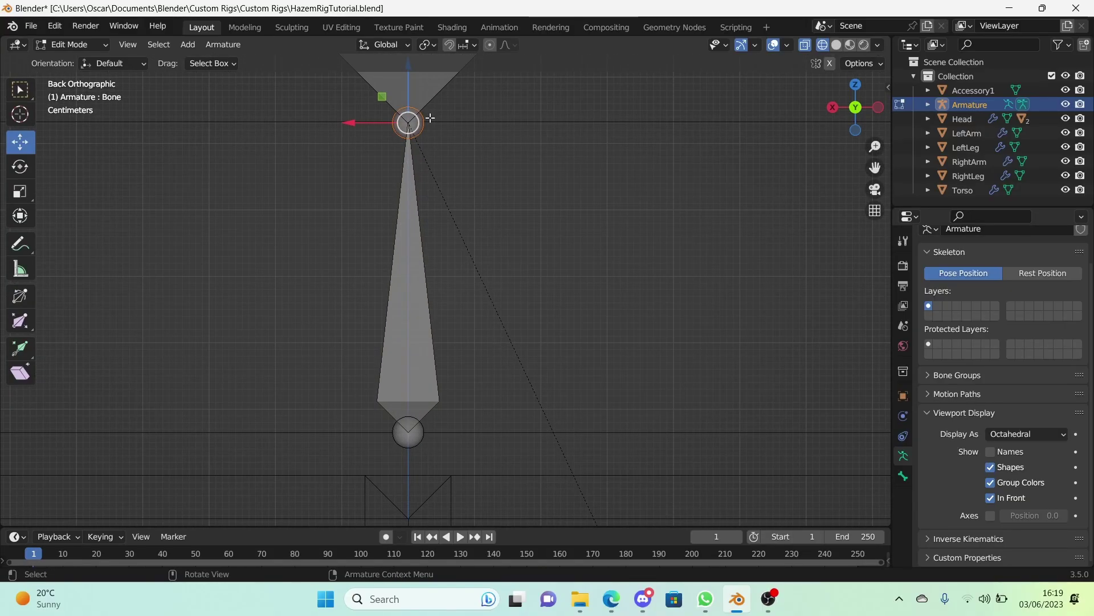
key("e")
key("z")
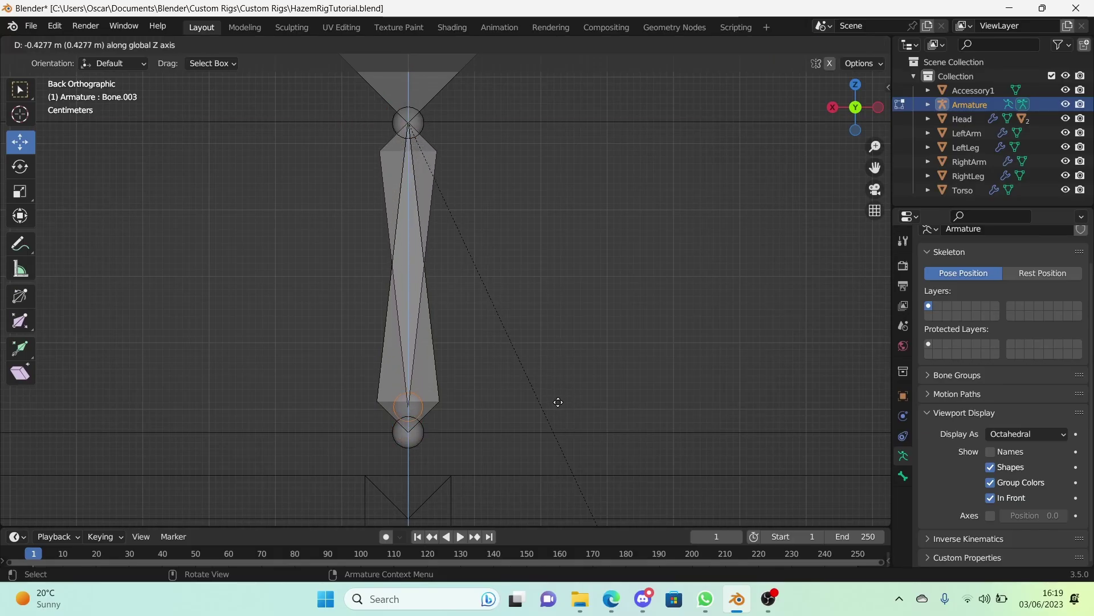
left_click(569, 427)
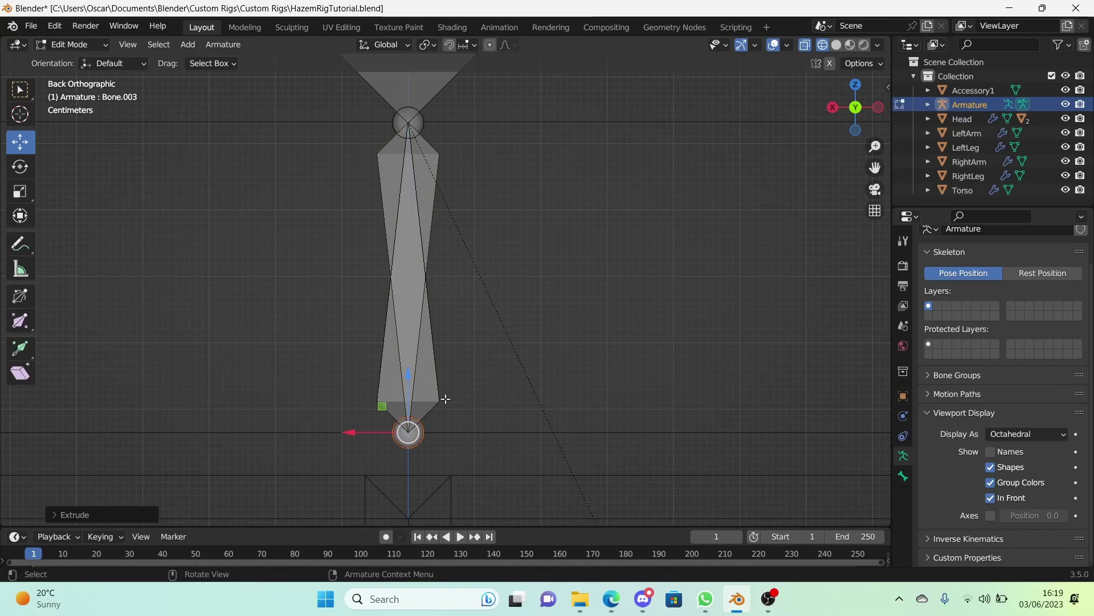
Rename the original short lower torso bone as Lower Torso
scroll(428, 393, "down", 10)
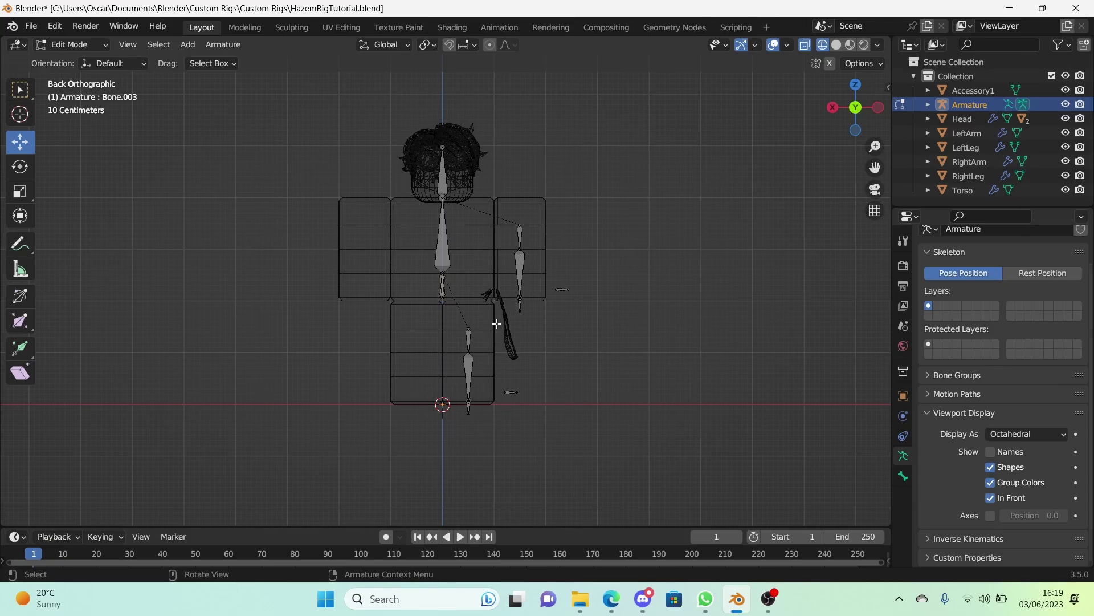
scroll(496, 324, "up", 6)
left_click(433, 419)
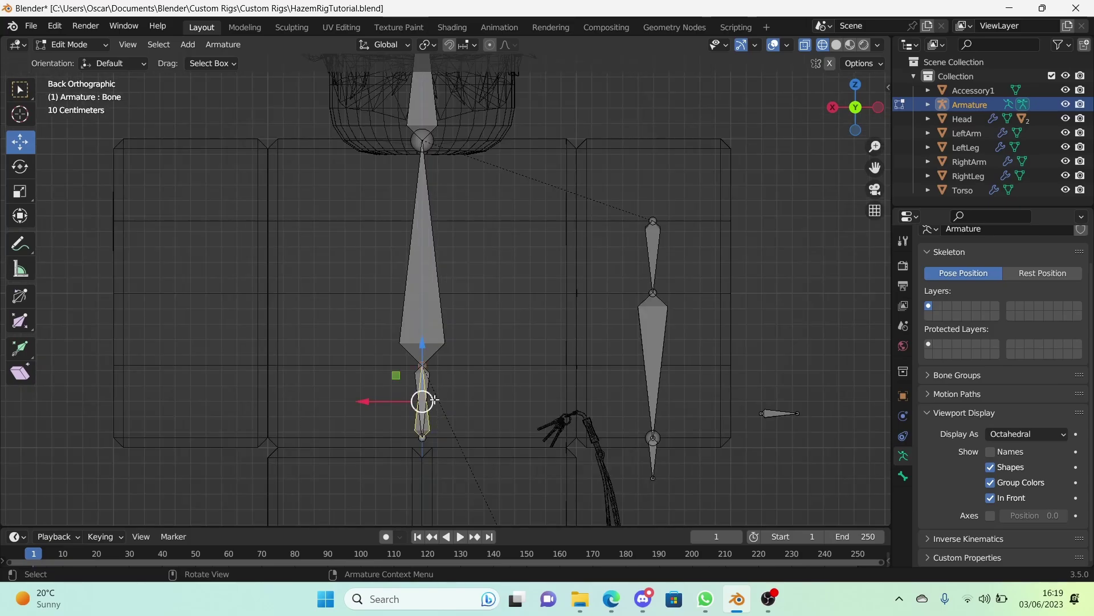
key("F2")
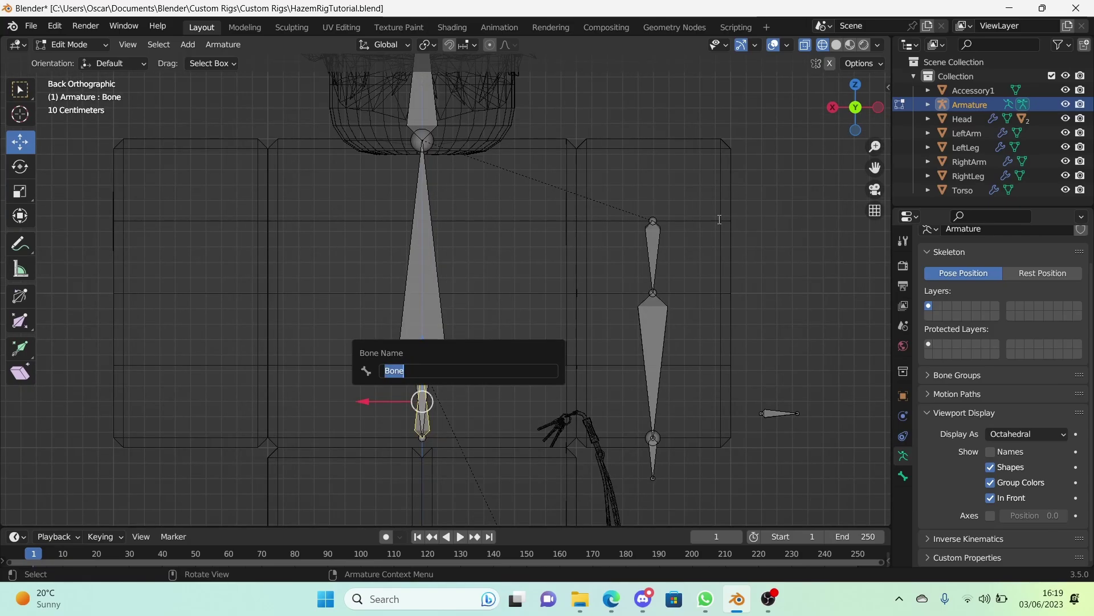
left_click(577, 205)
key("F2")
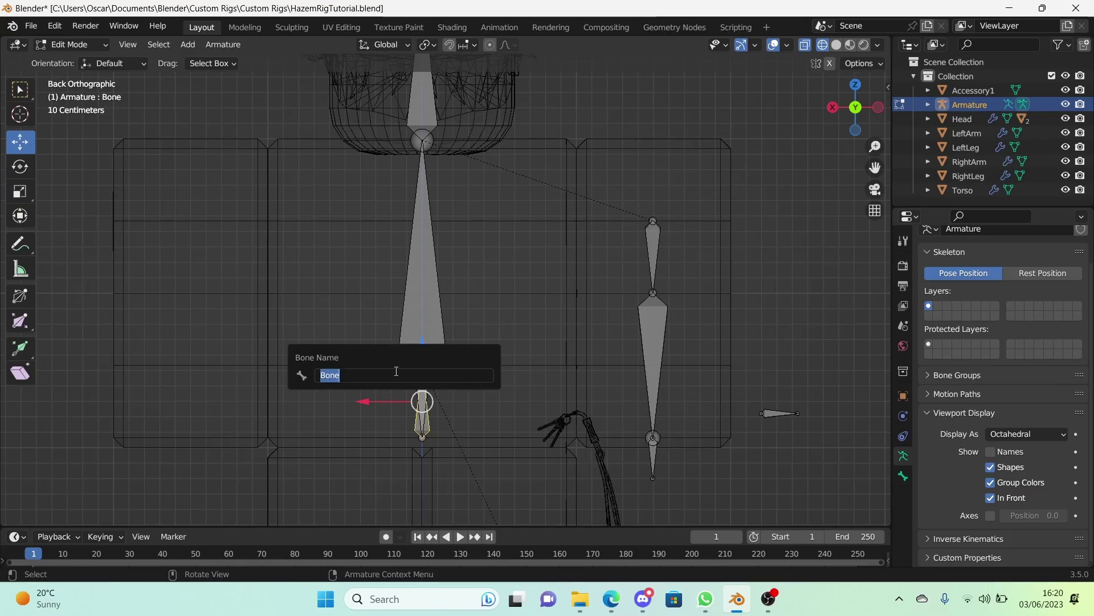
type("Lower")
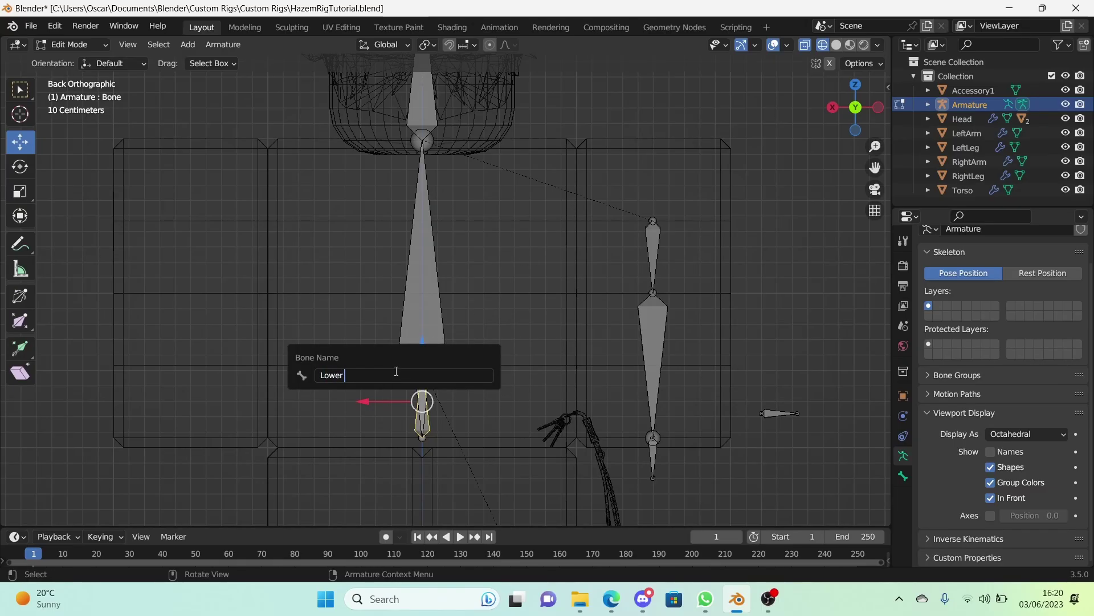
type(" Torso")
key("Return")
Rename the downward-pointing bone overlapping the lower torso bone as Hip
left_click(422, 376)
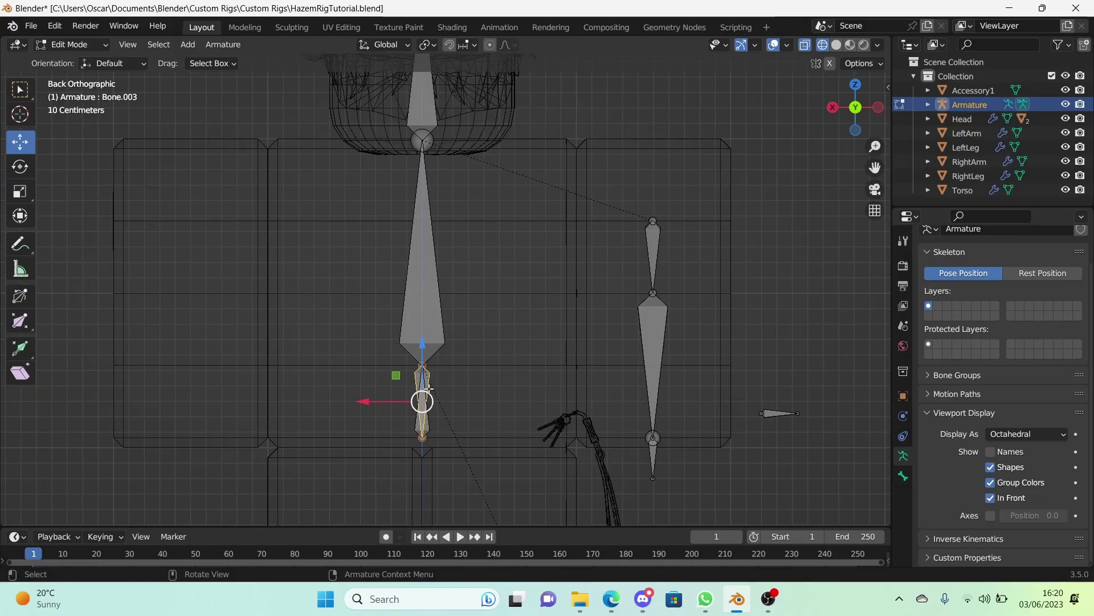
key("F2")
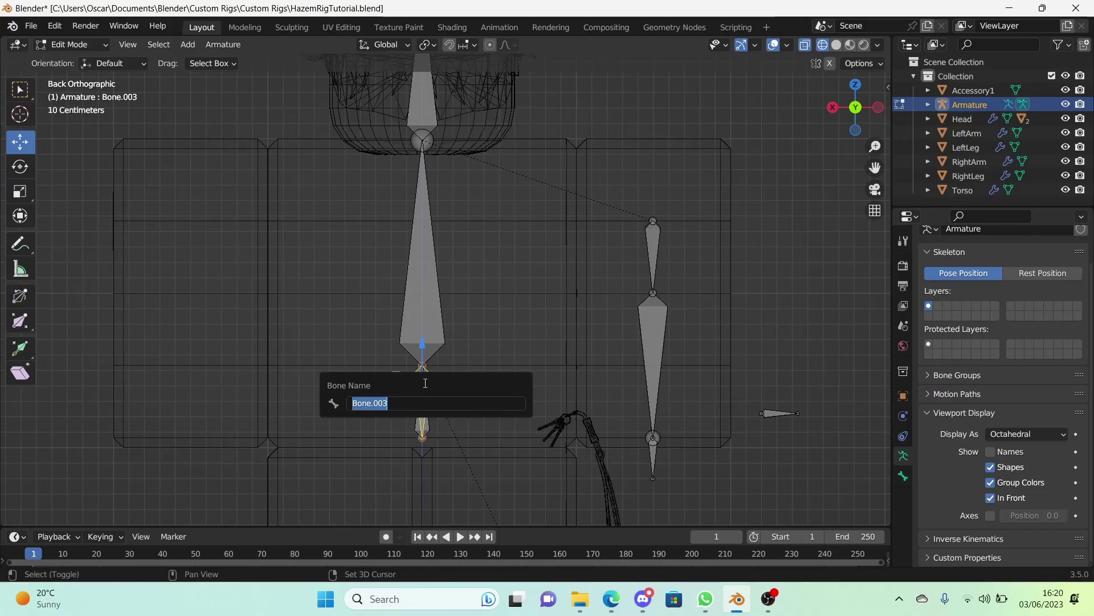
type("Hip")
key("Return")
Rename the large bone in the middle of the torso as Upper Torso
left_click(431, 277)
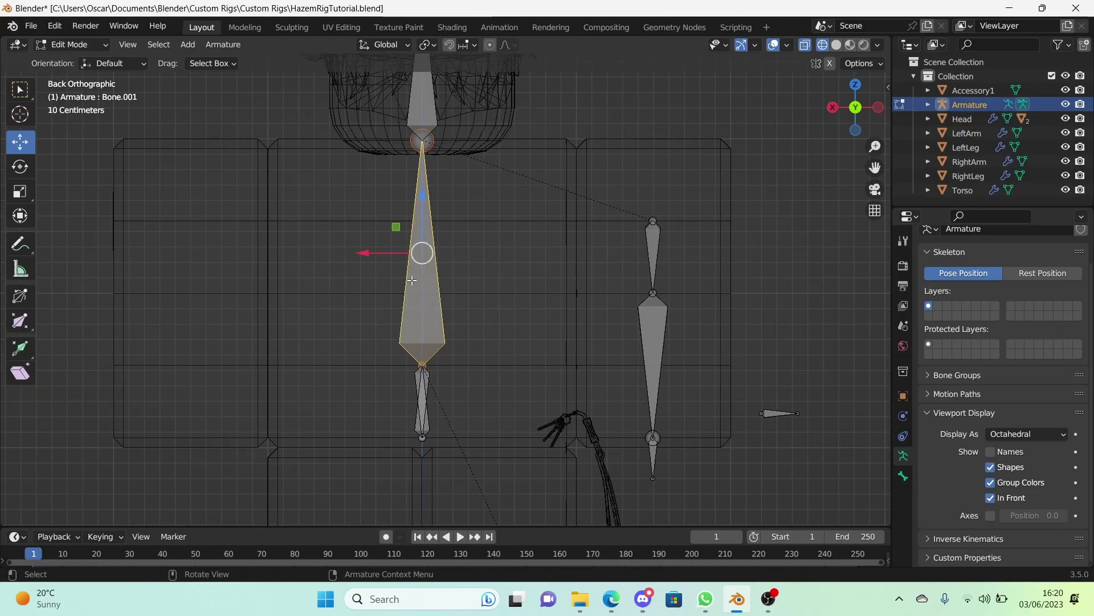
key("F2")
type("Upper Torso")
key("Return")
Rename the bone inside the head mesh as Head
left_click(420, 104)
key("F2")
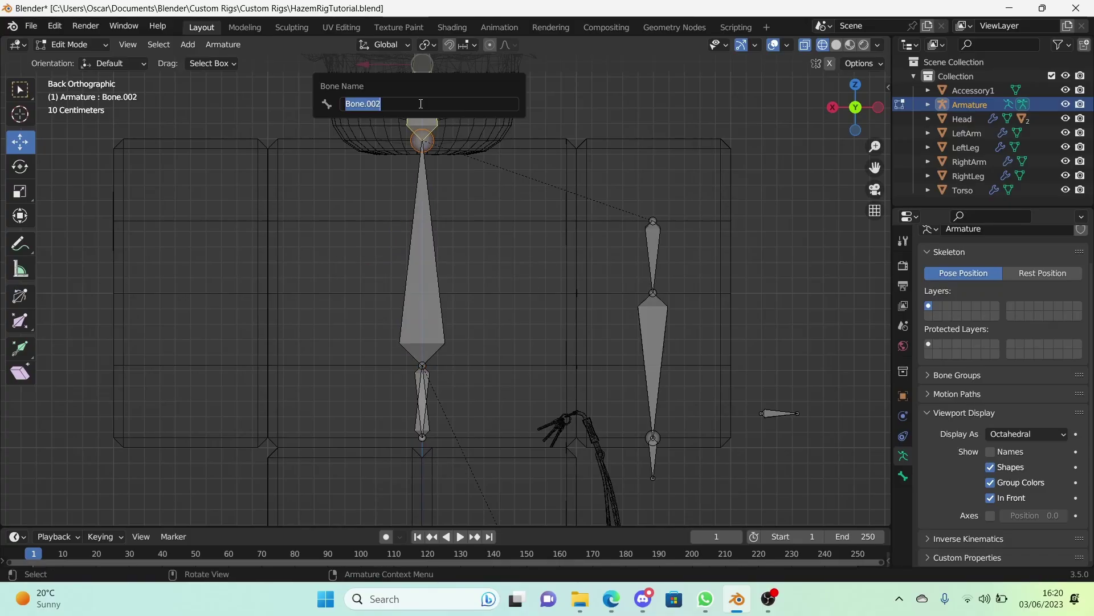
type("Head")
key("Return")
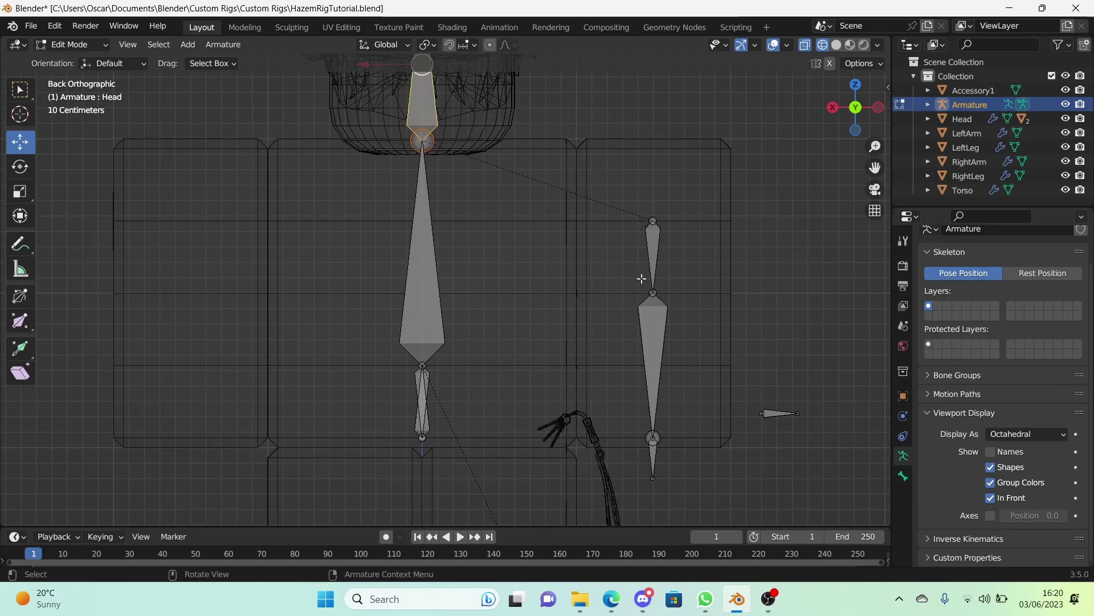
Rename the upper bone of the arm chain as Upper Arm
left_click(653, 260)
key("F2")
type("Upper Arm")
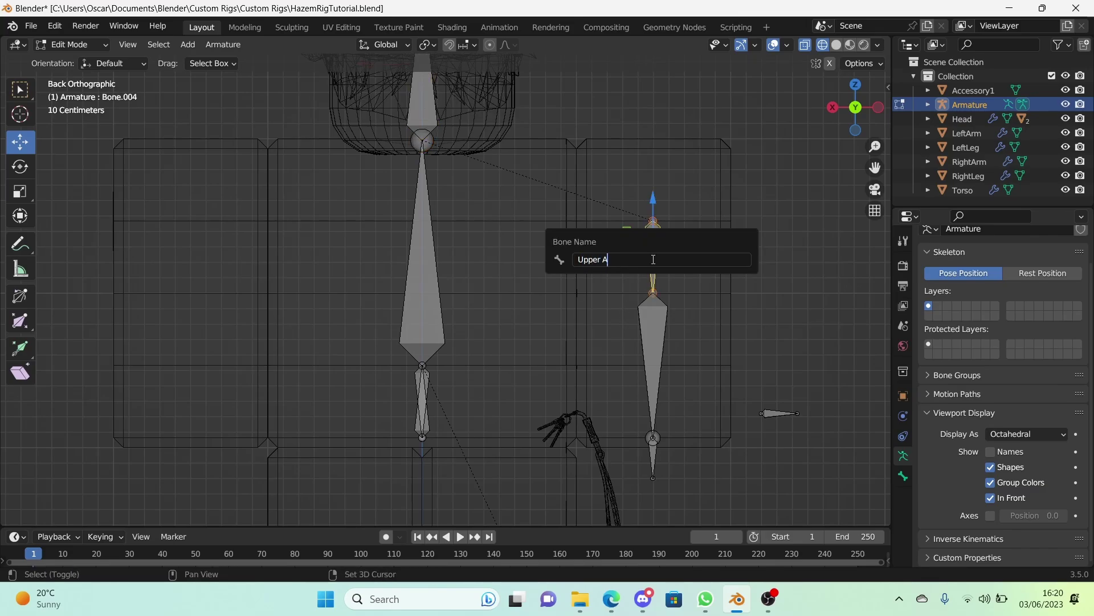
key("Return")
Rename the upper bone of the arm chain as Upper Arm.L
middle_click_drag(653, 259, 448, 296)
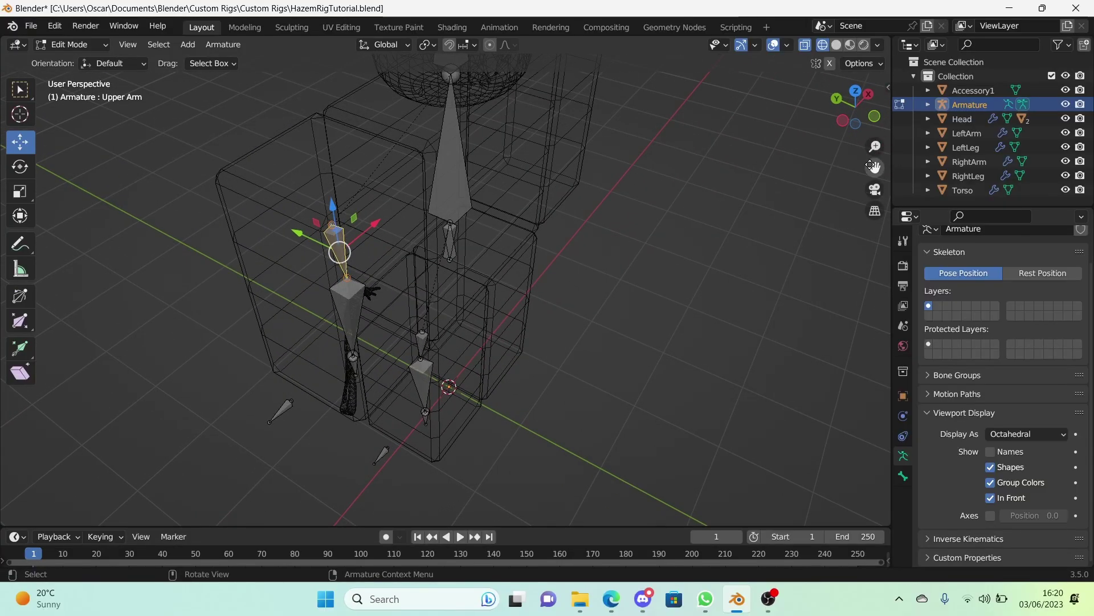
left_click(837, 100)
scroll(513, 288, "up", 4)
middle_click_drag(513, 288, 430, 359, "shift")
key("F2")
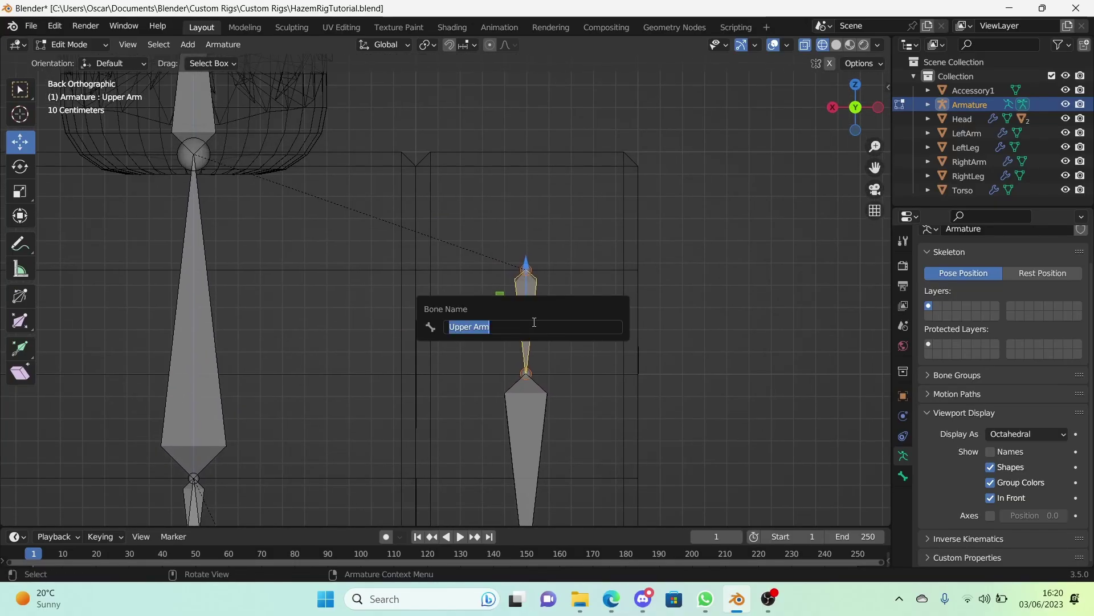
left_click(534, 322)
type(".")
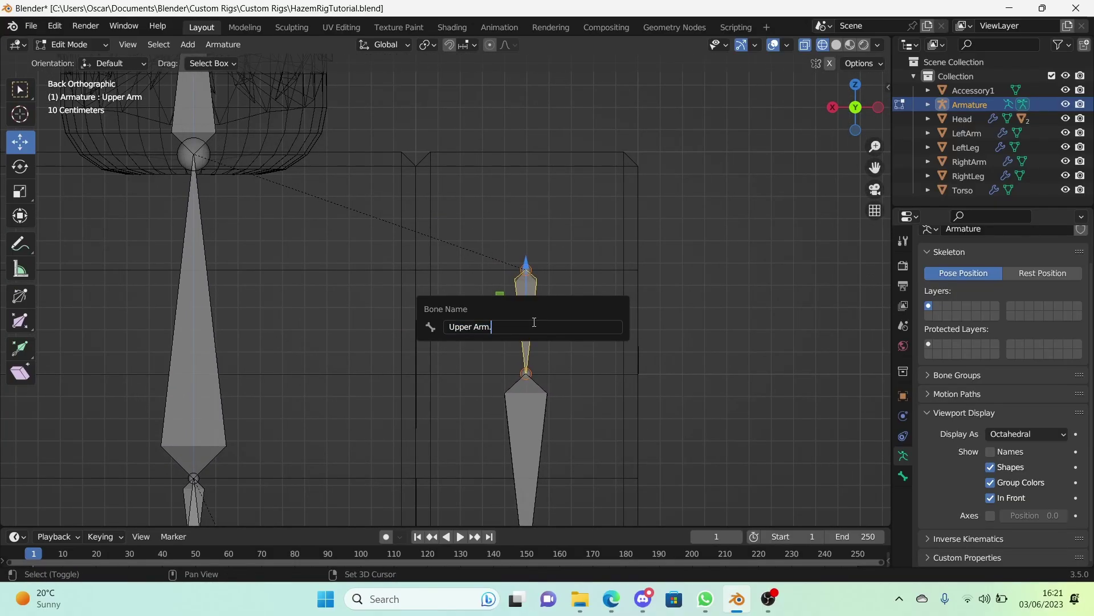
type("L")
key("Return")
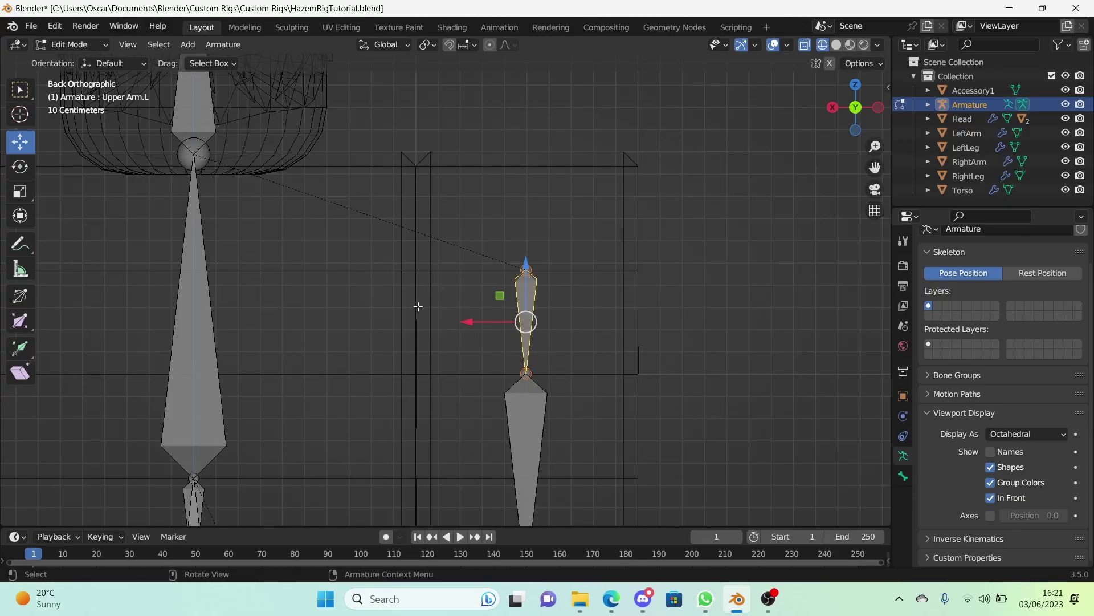
Change the name of the arm chain's upper bone to Left Upper Arm
scroll(444, 357, "down", 5)
middle_click_drag(456, 382, 473, 294, "shift")
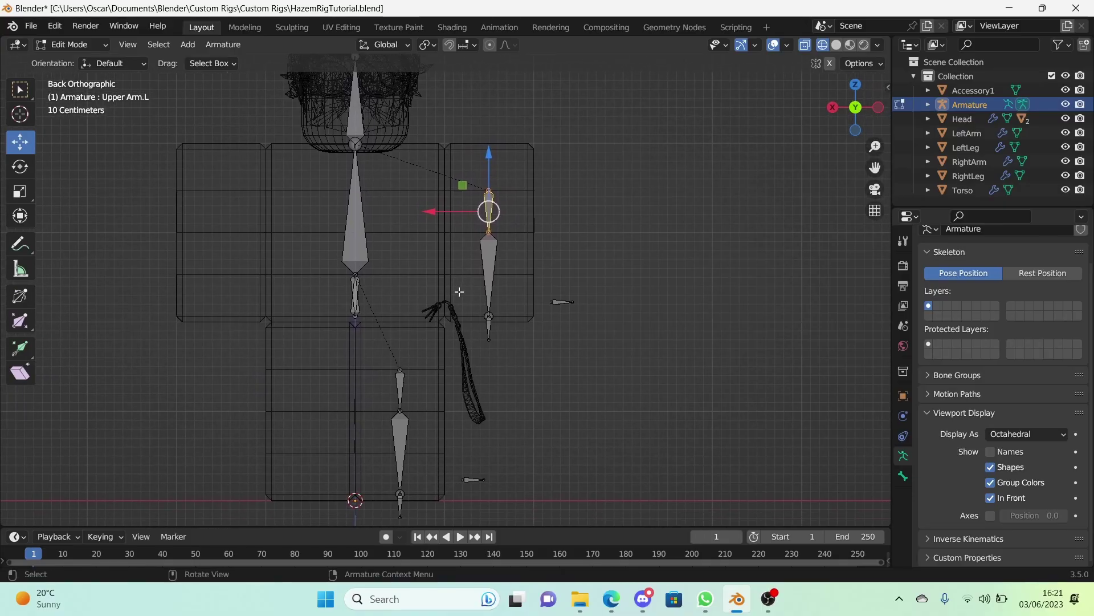
key("F2")
type("Left")
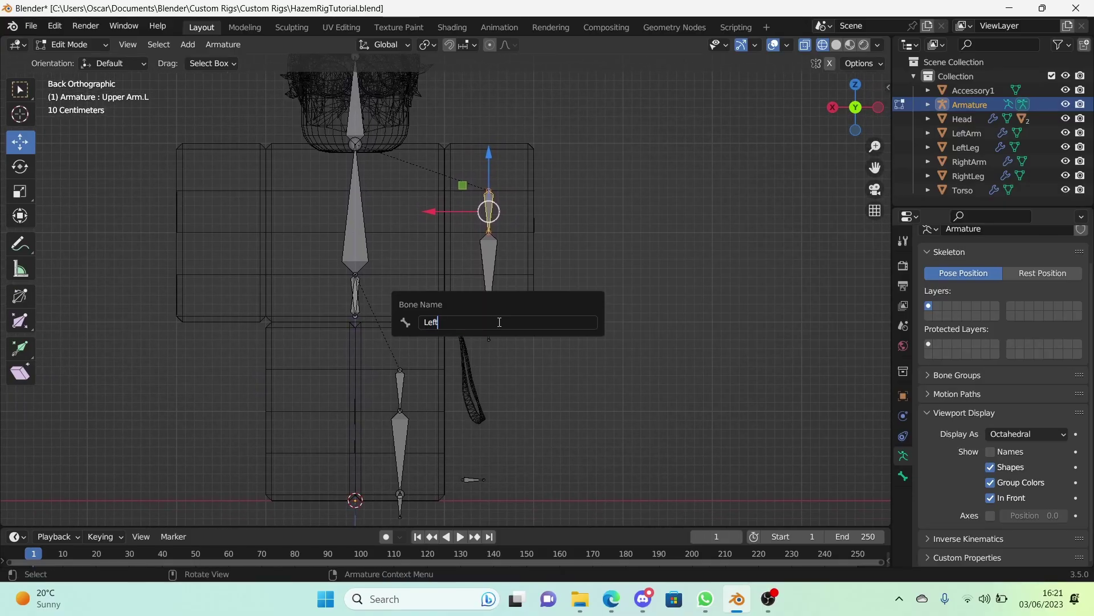
type(" Upper Arm")
key("Return")
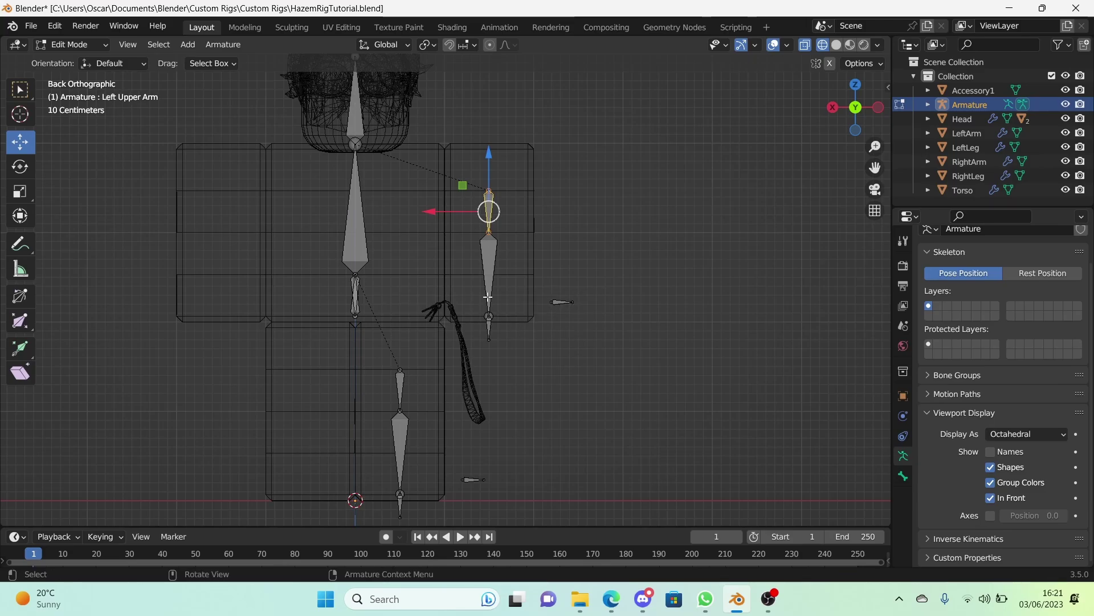
Rename the large lower bone of the arm chain as Left Lower Arm
left_click(488, 296)
key("F2")
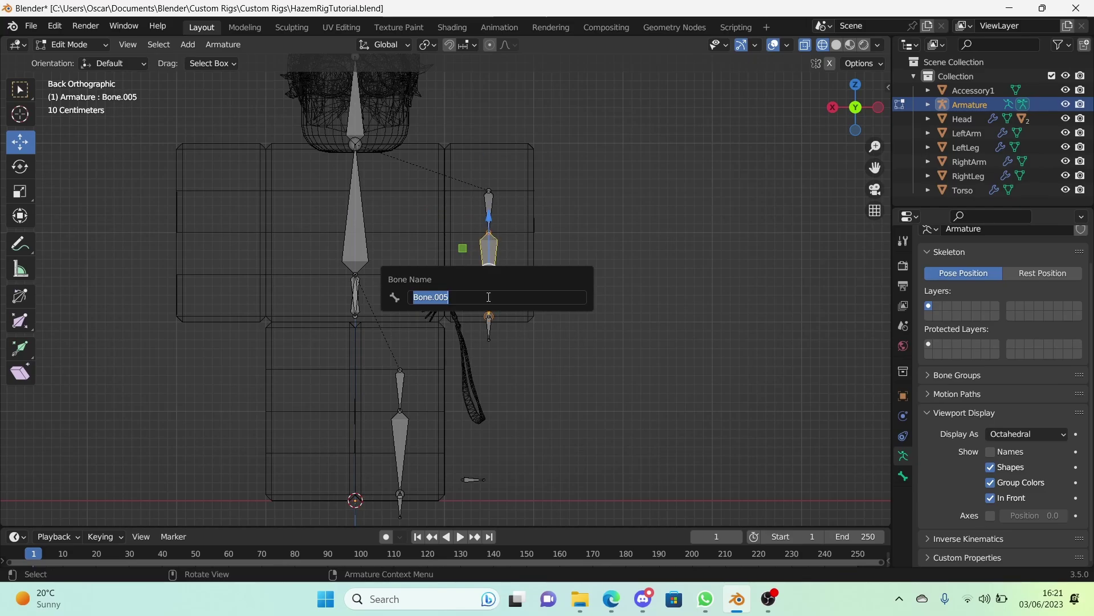
type("Left Lower Arm")
key("Return")
scroll(488, 297, "up", 4)
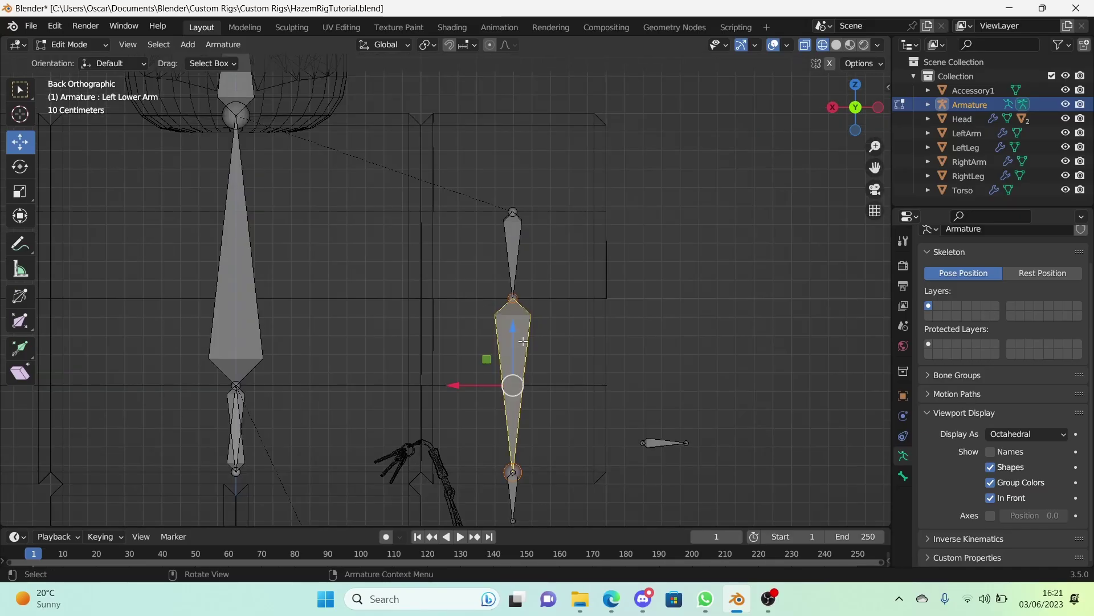
left_click(515, 256)
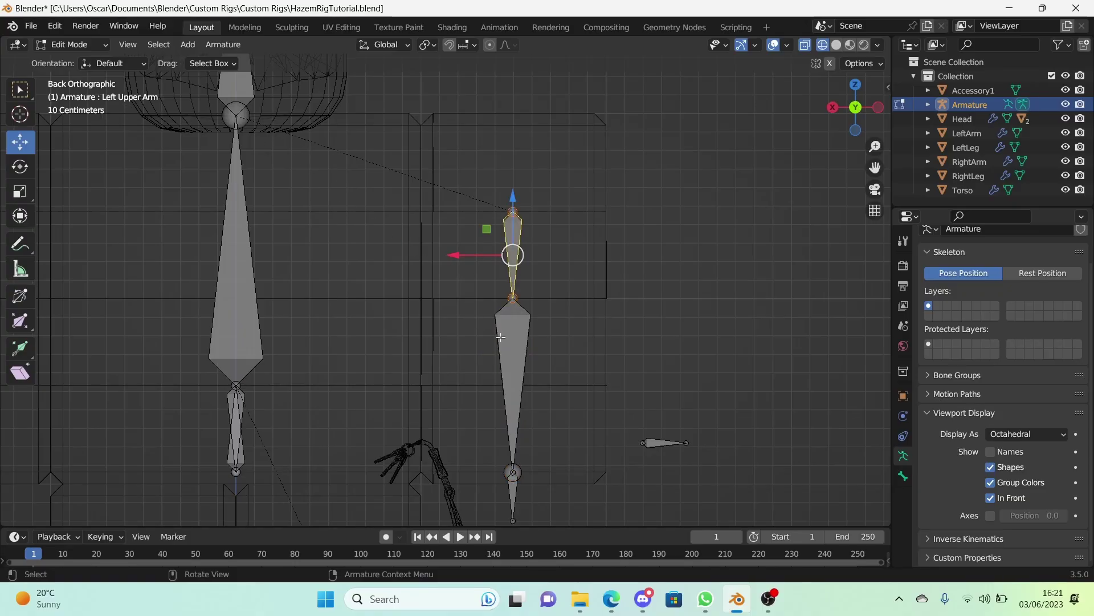
left_click(501, 338)
Rename the small bone at the lower end of the arm chain as ArmIK.L
scroll(313, 273, "down", 4)
middle_click_drag(453, 347, 457, 265, "shift")
scroll(472, 251, "up", 2)
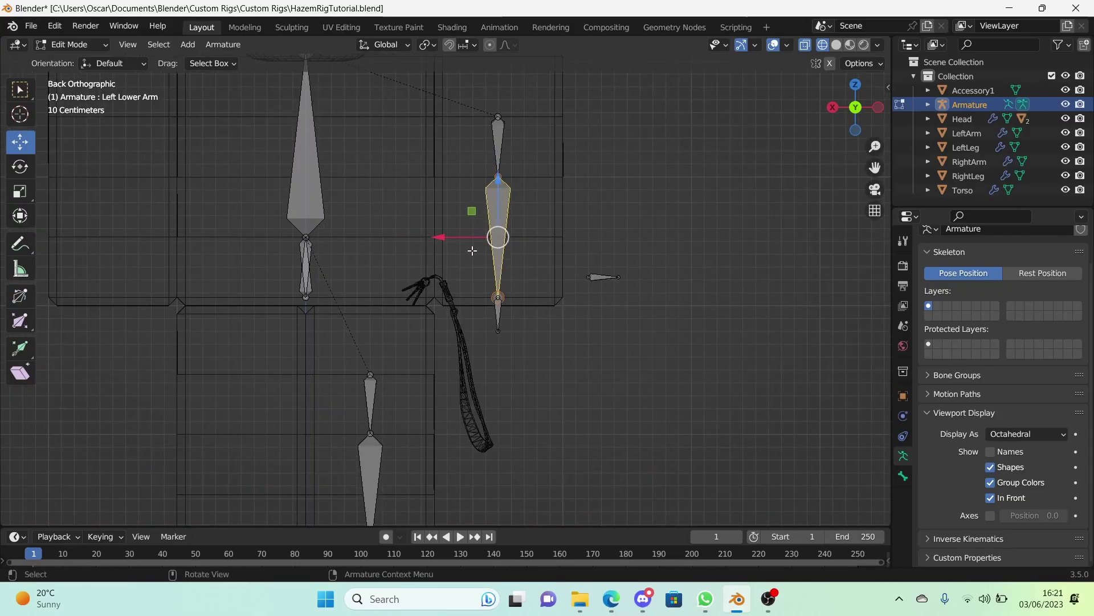
scroll(519, 294, "up", 2)
left_click(521, 326)
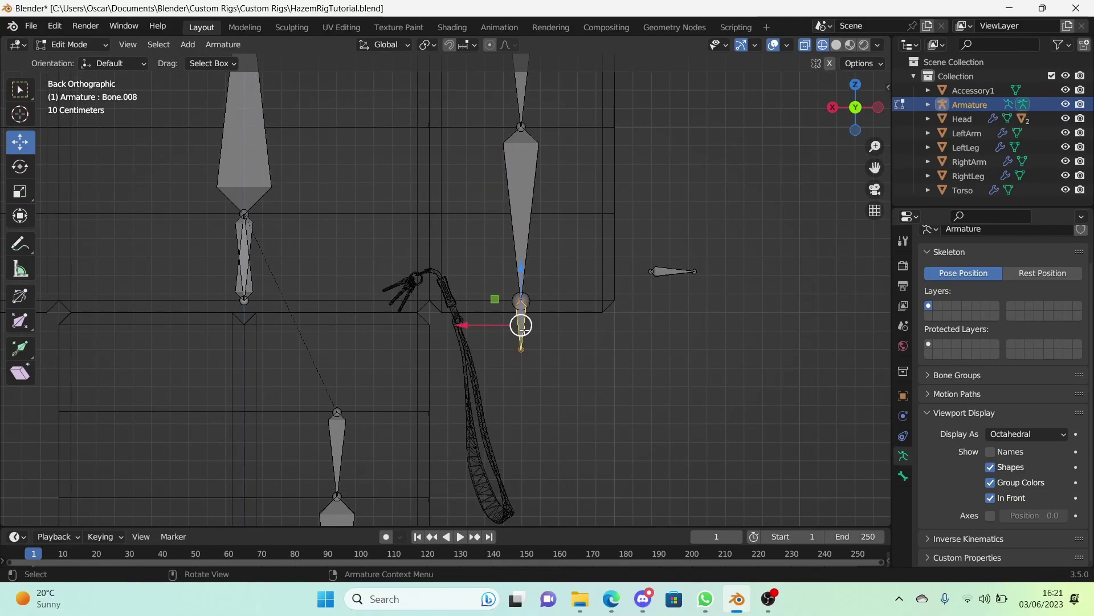
key("F2")
key("BackSpace")
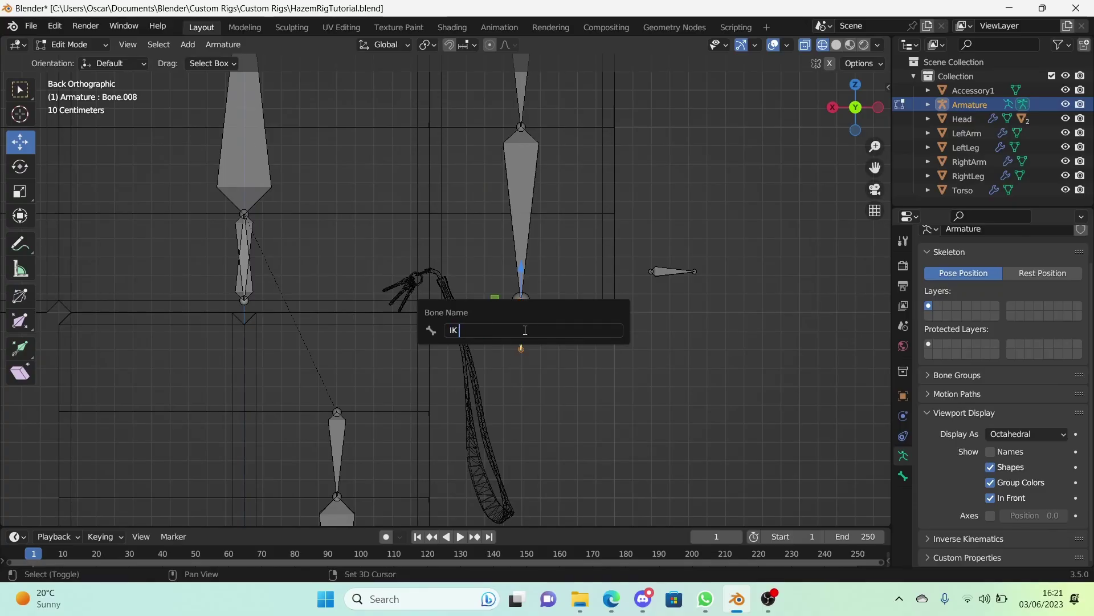
type("IK Target")
key("ctrl+a")
key("BackSpace")
type("ArmIK")
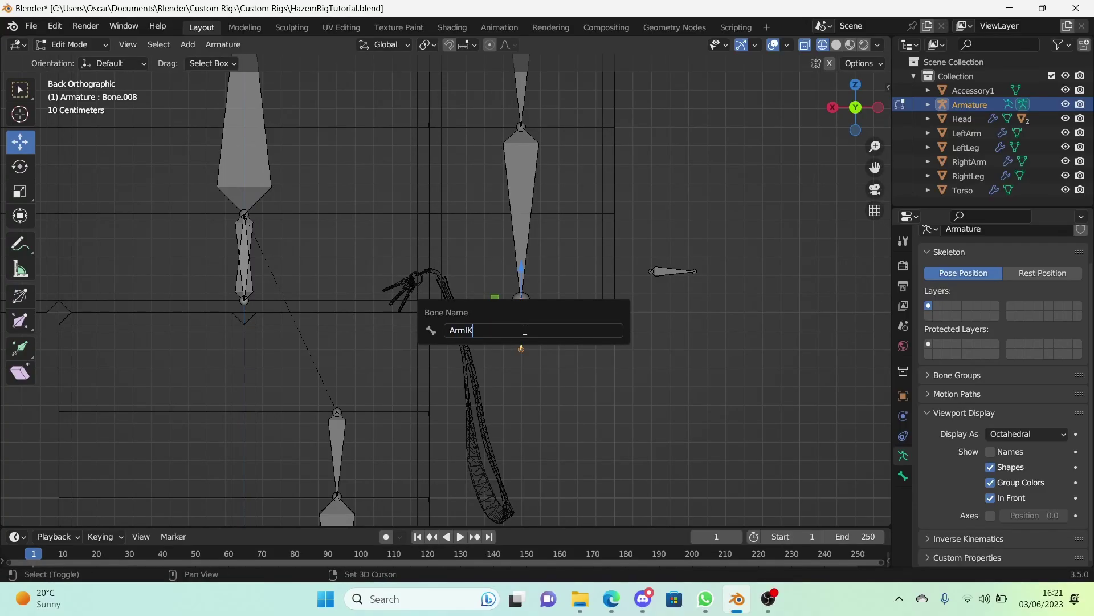
type(".L")
key("Return")
Change the name of the small bone at the arm chain's lower end to Left Arm IK
key("F2")
type("LLeft Arm IK")
key("Return")
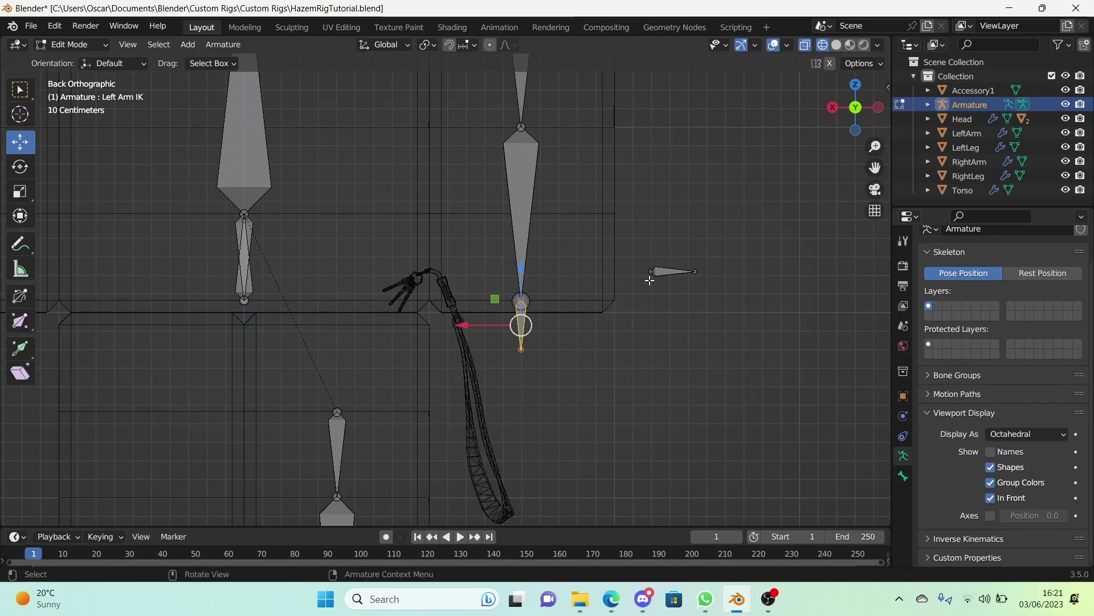
Rename the detached horizontal bone beside the arm as Left Arm Pole
left_click(665, 271)
key("F2")
type("Left Arm Pole")
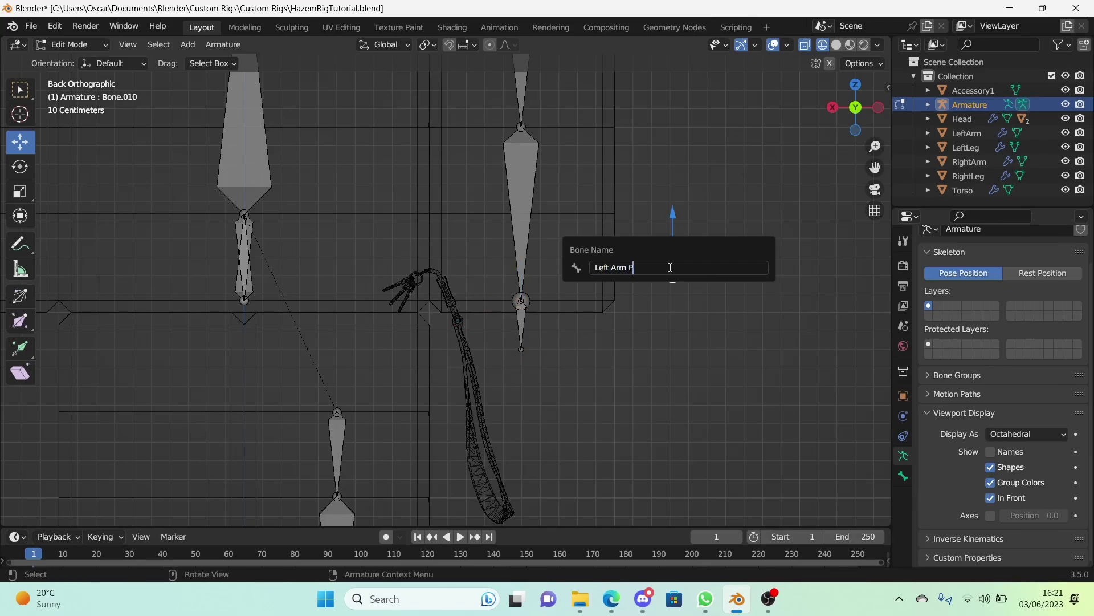
key("Return")
Rename the upper bone of the leg chain as Left Upper Leg
scroll(672, 271, "up", 2)
middle_click_drag(675, 283, 552, 328, "shift")
scroll(485, 297, "down", 7)
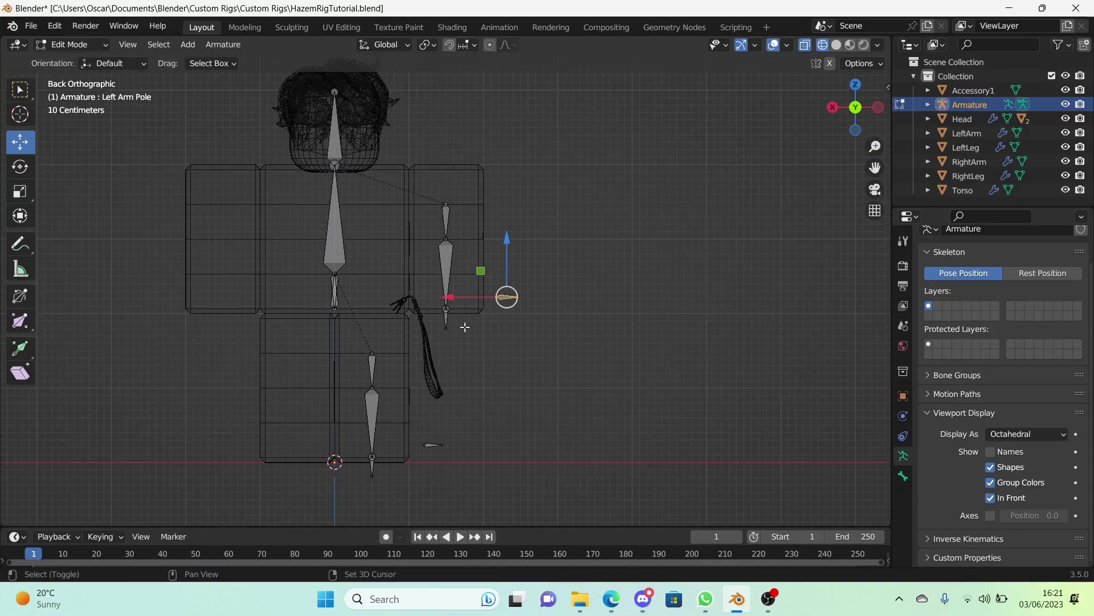
middle_click_drag(464, 325, 487, 259, "shift")
scroll(479, 270, "up", 2)
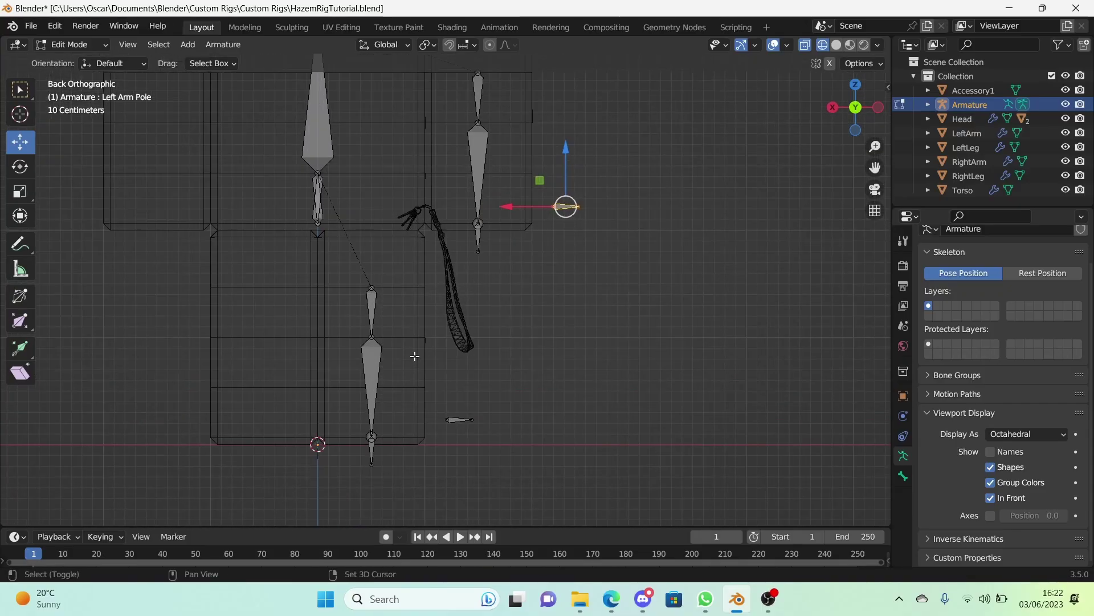
middle_click_drag(417, 356, 444, 332, "shift")
scroll(443, 332, "up", 1)
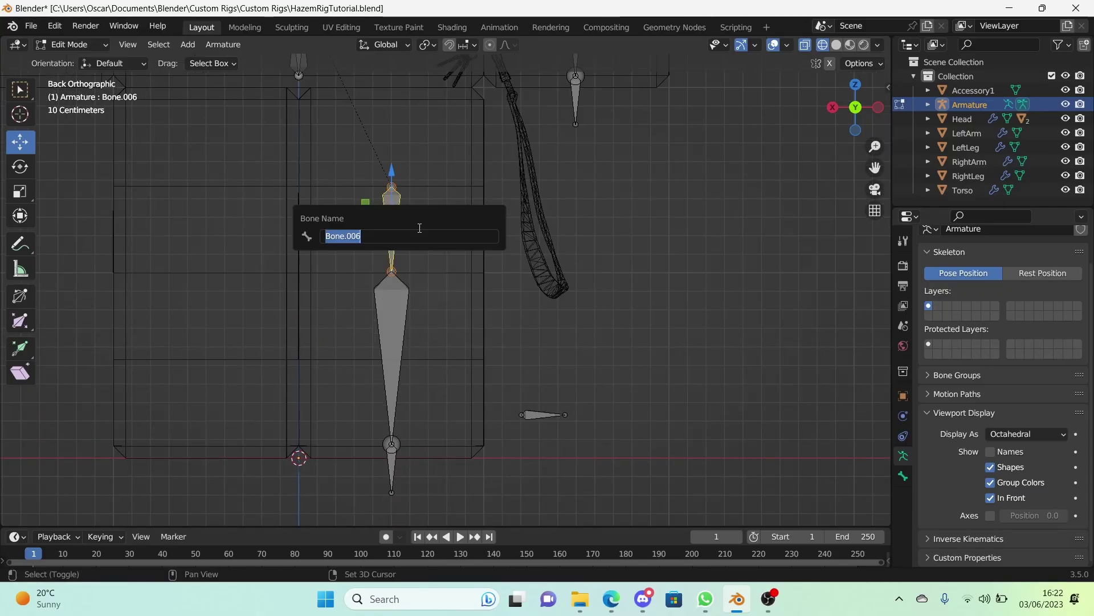
type("Left U")
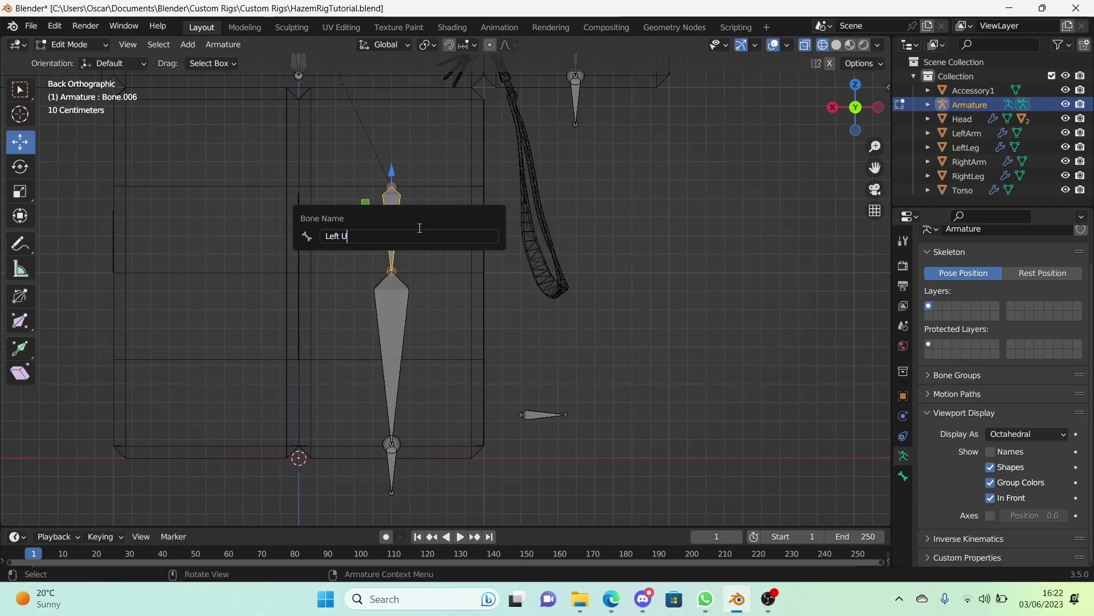
type("pper Leg")
key("Return")
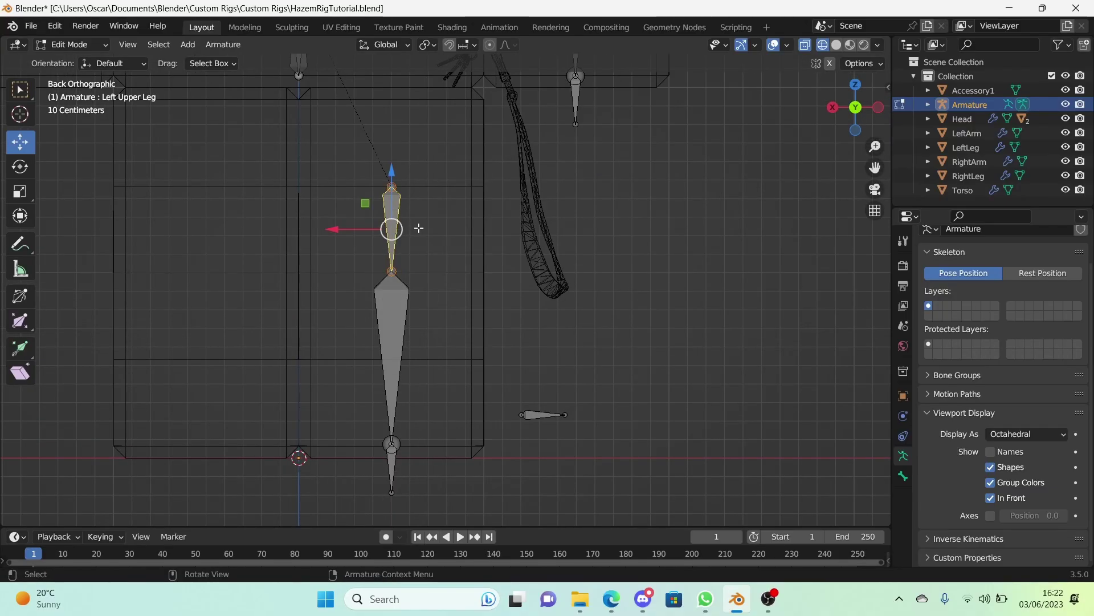
Rename the large lower bone of the leg chain as Left Lower Leg
left_click(410, 346)
key("F2")
type("Left Lower Leg")
key("Return")
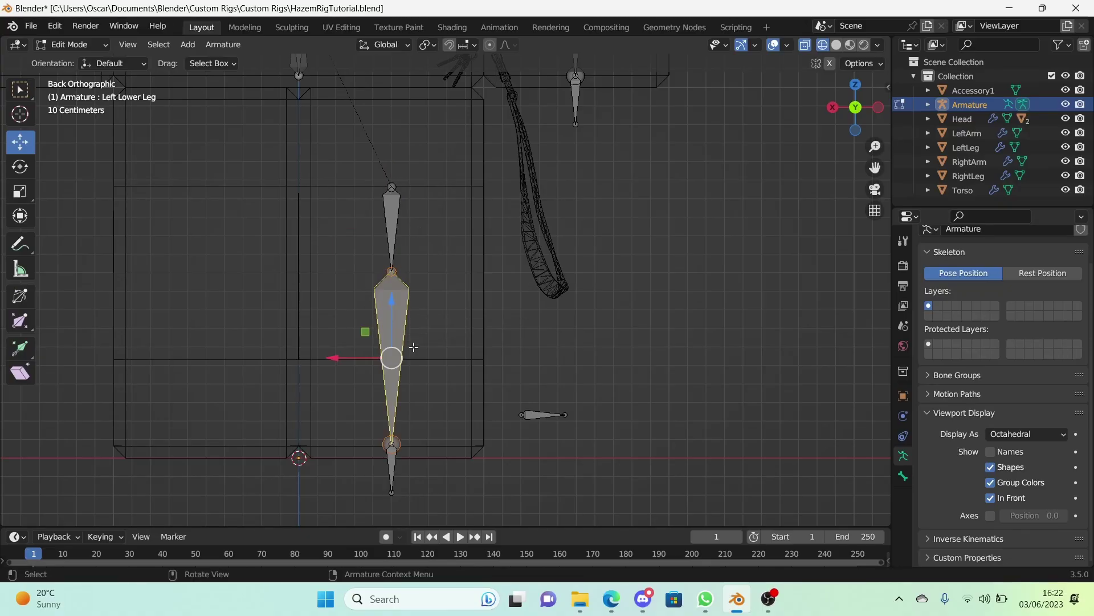
Rename the small bone at the lower end of the leg chain as Left Leg IK
middle_click_drag(400, 470, 448, 309, "shift")
left_click(448, 309)
key("F2")
type("Left Leg IK")
key("Return")
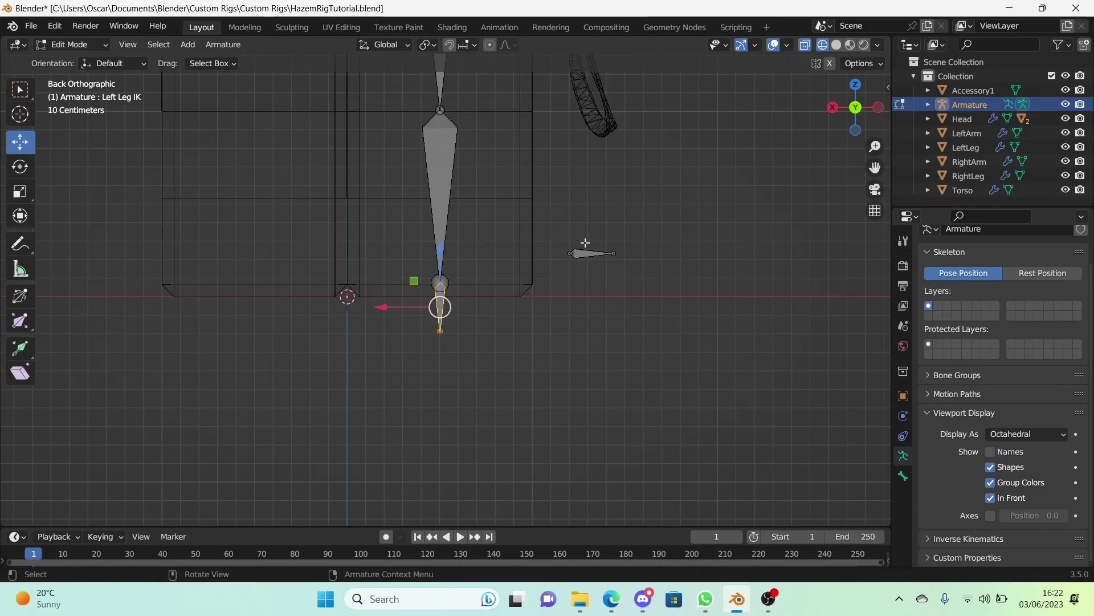
Rename the detached horizontal bone beside the leg as Left Leg Pole
left_click(588, 252)
key("F2")
type("Left Leg Pole")
key("Return")
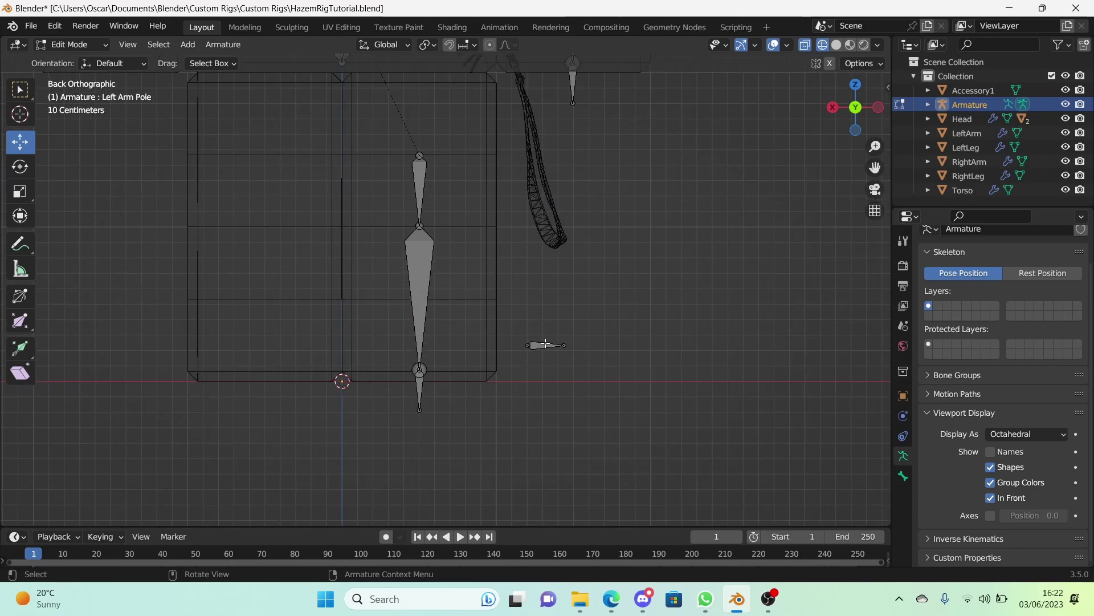
Parent the Left Leg Pole bone to the Left Leg IK bone with Keep Offset
left_click(541, 344)
middle_click_drag(509, 377, 558, 301, "shift")
scroll(558, 301, "up", 3)
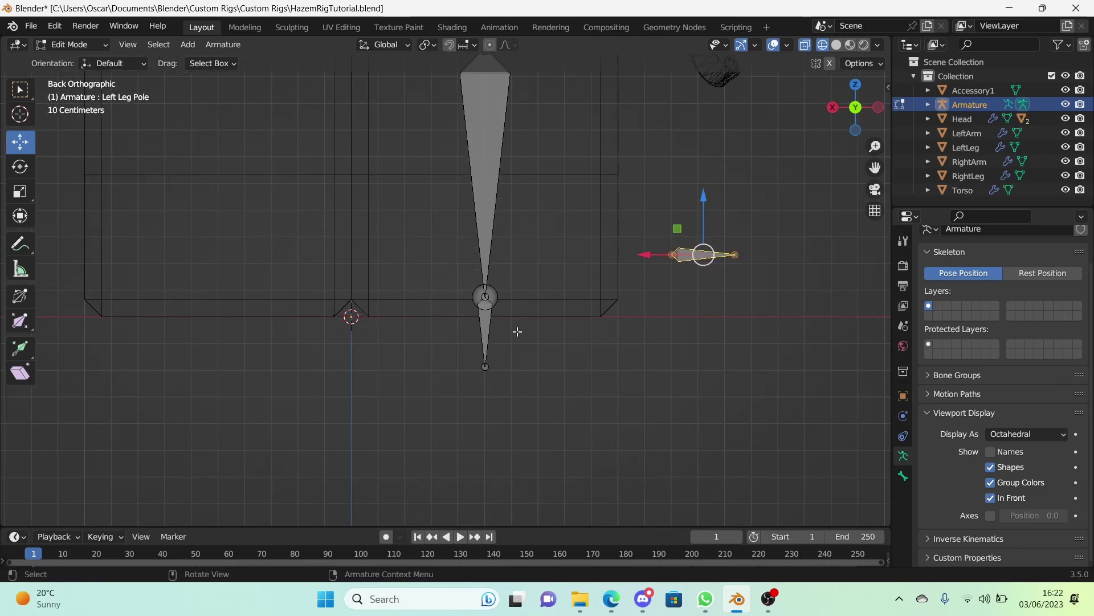
left_click(488, 332)
key("ctrl+p")
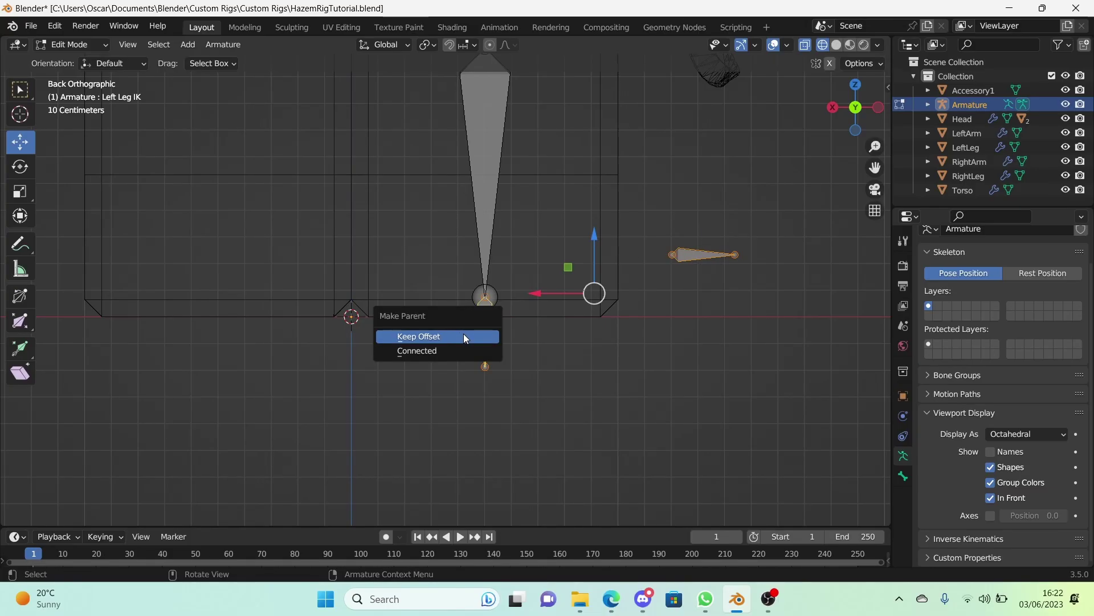
left_click(464, 335)
Test the leg pole's parenting by moving the Left Leg IK bone in Pose Mode, and cancel the move
key("Tab")
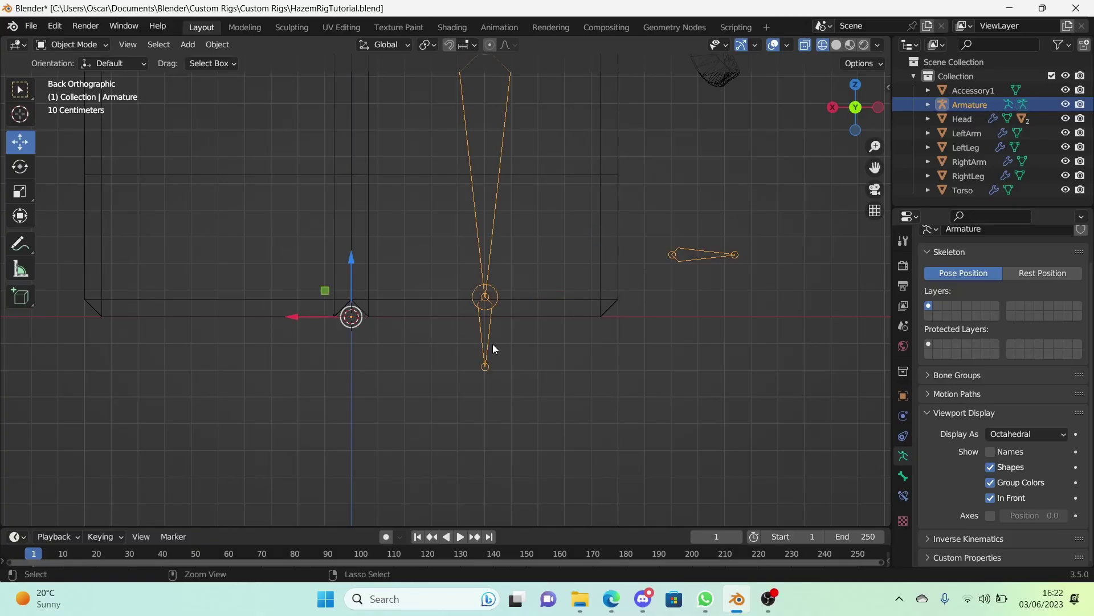
key("ctrl+Tab")
key("g")
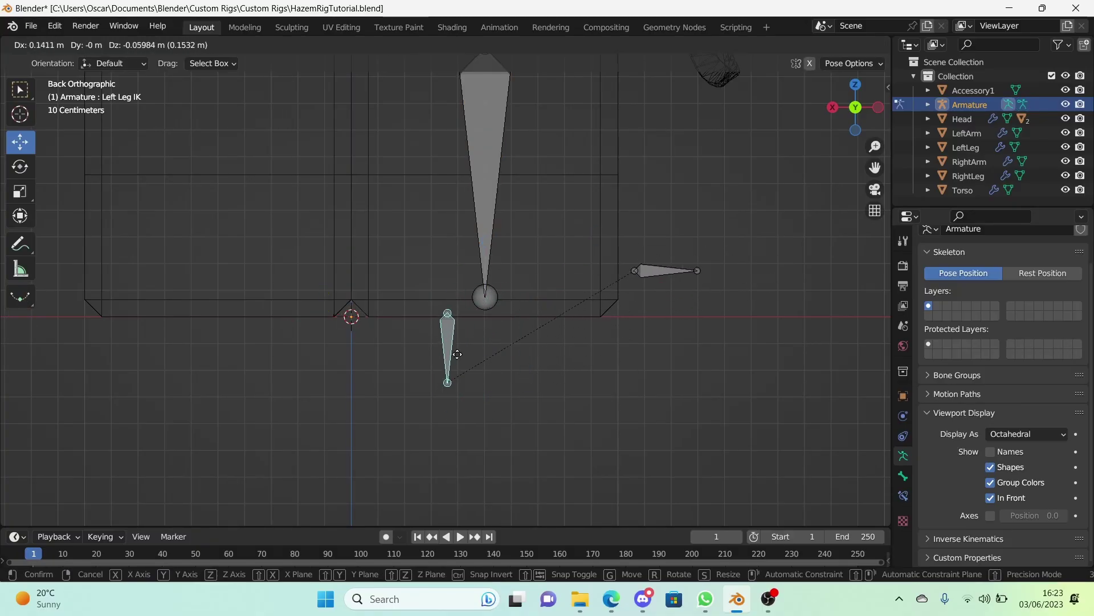
right_click(590, 305)
Parent the Left Arm Pole bone to the Left Arm IK bone, keeping its offset
middle_click_drag(674, 170, 407, 500, "shift")
middle_click_drag(562, 258, 440, 521, "shift")
key("Tab")
left_click(569, 326)
left_click(368, 389, "shift")
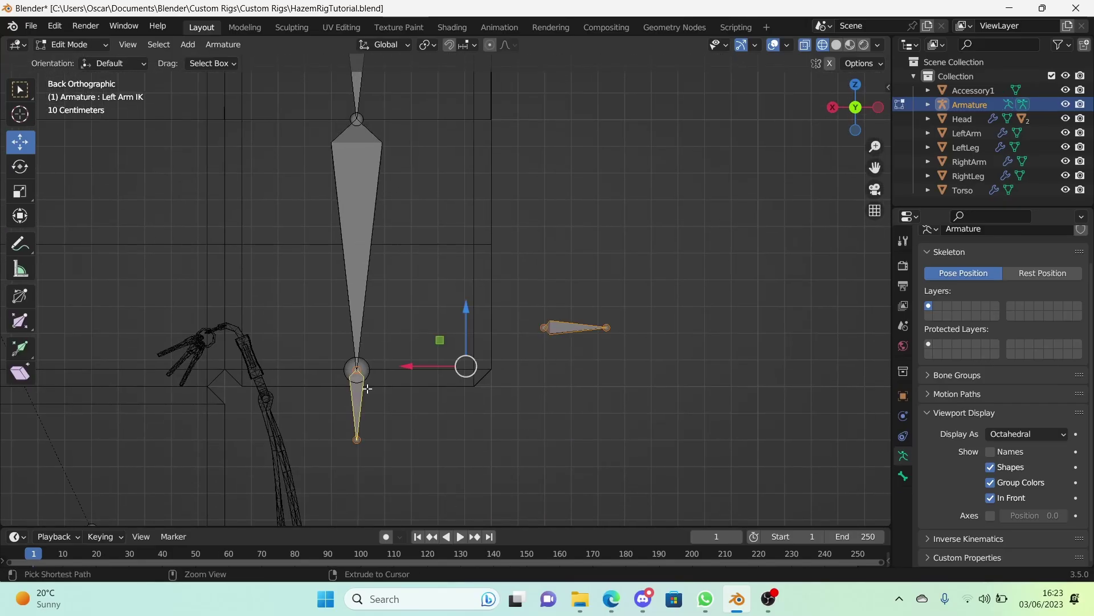
key("ctrl+p")
left_click(367, 388)
Test-rotate the Left Lower Arm and Hip bones in Pose Mode, cancelling each rotation
key("Tab")
scroll(496, 401, "down", 8)
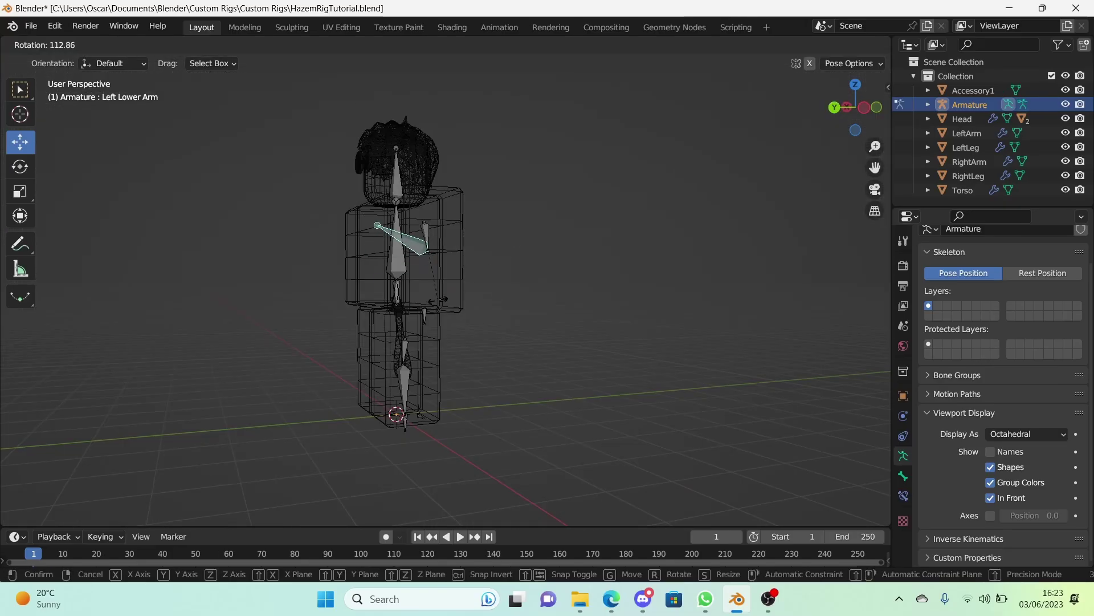
key("Escape")
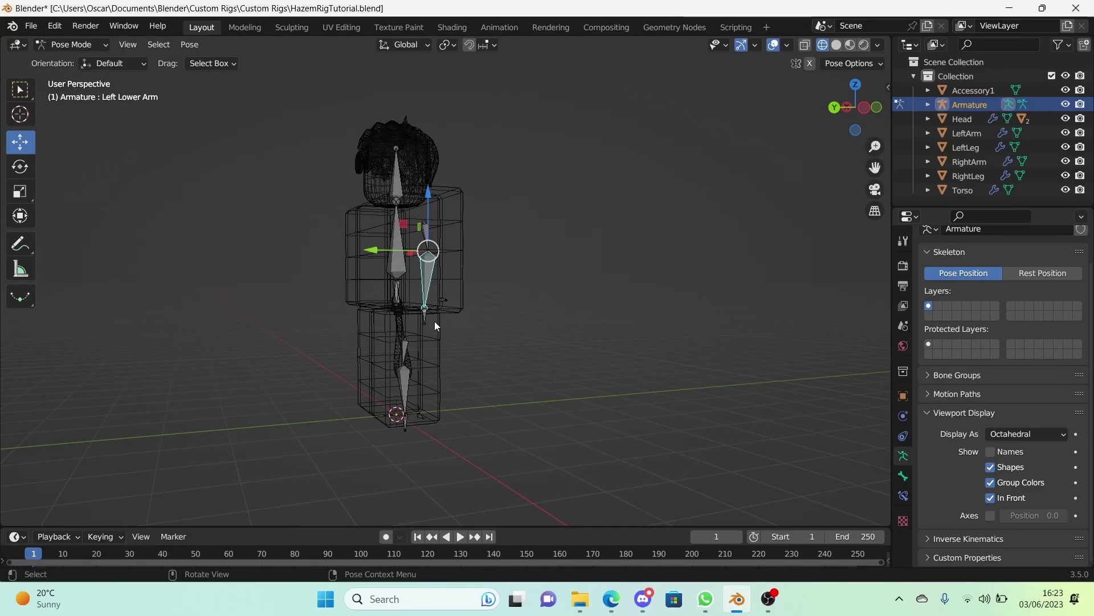
middle_click_drag(436, 323, 501, 354)
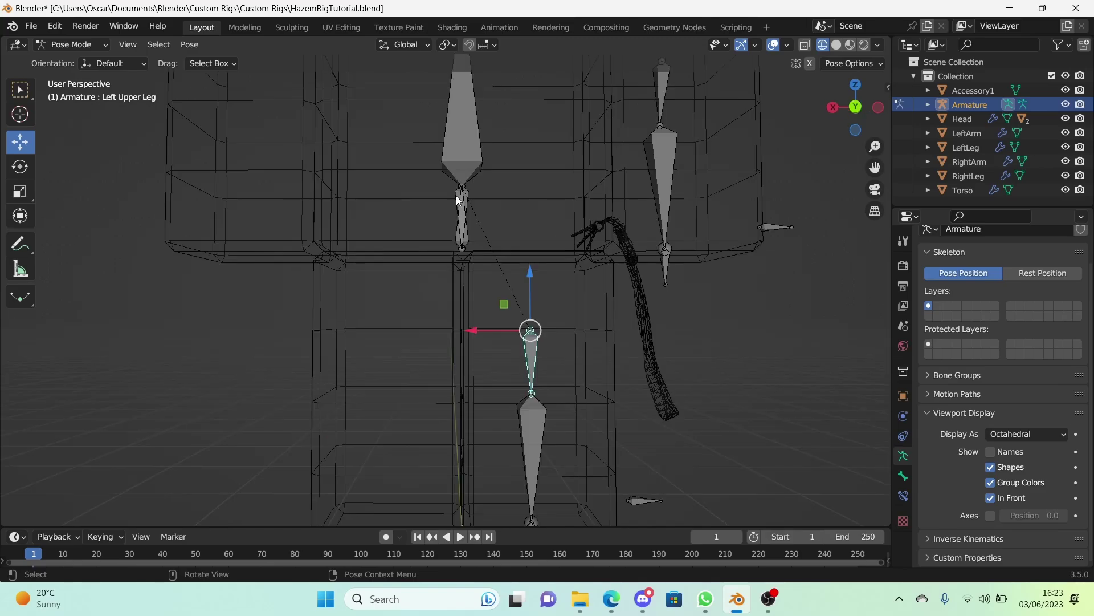
left_click(457, 197)
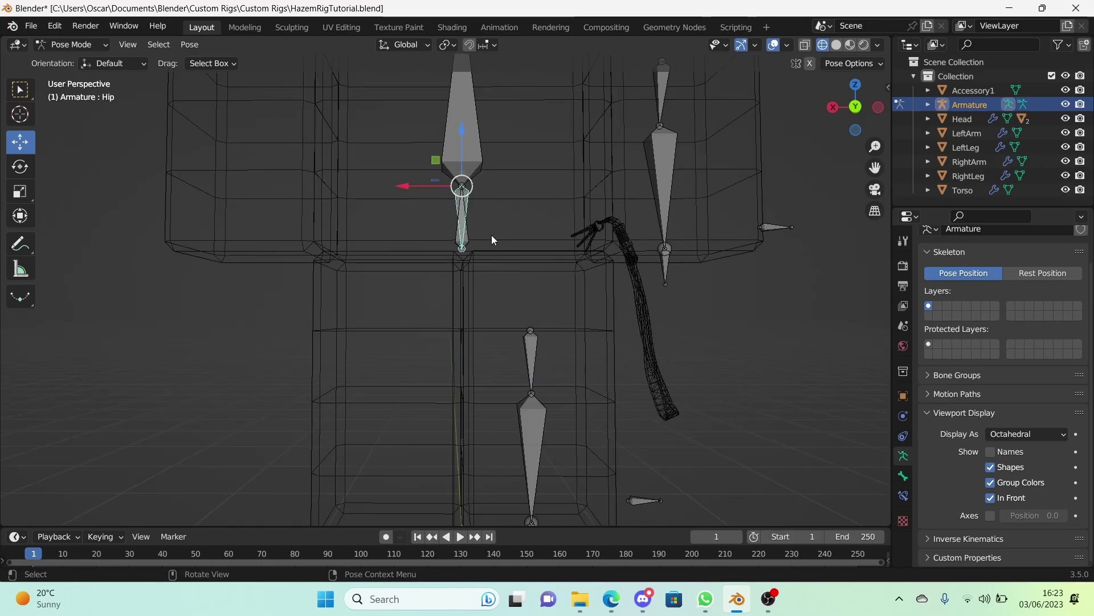
key("r")
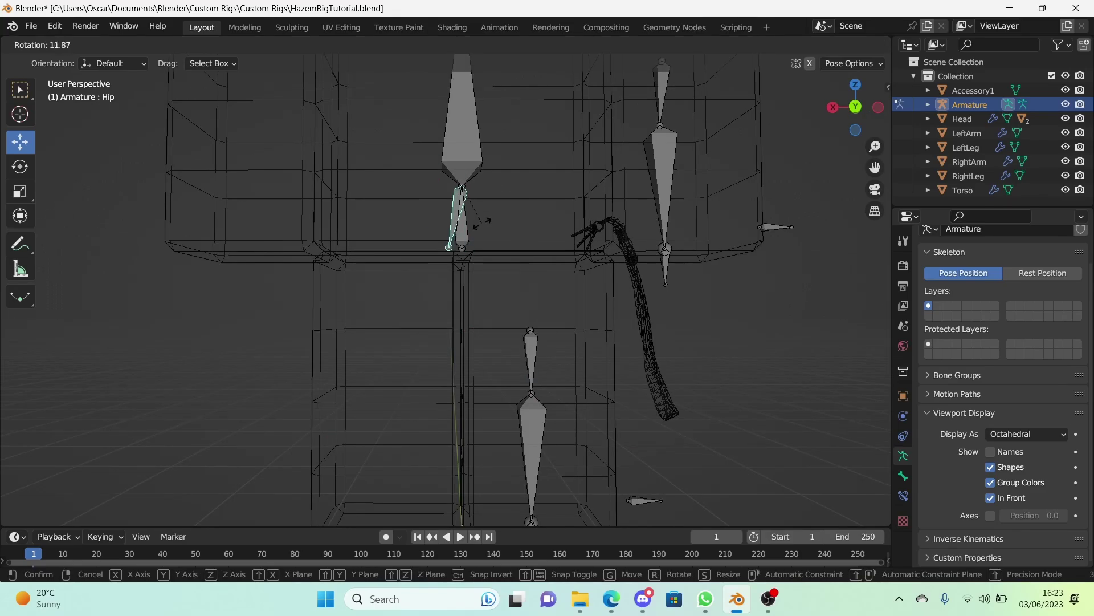
key("Escape")
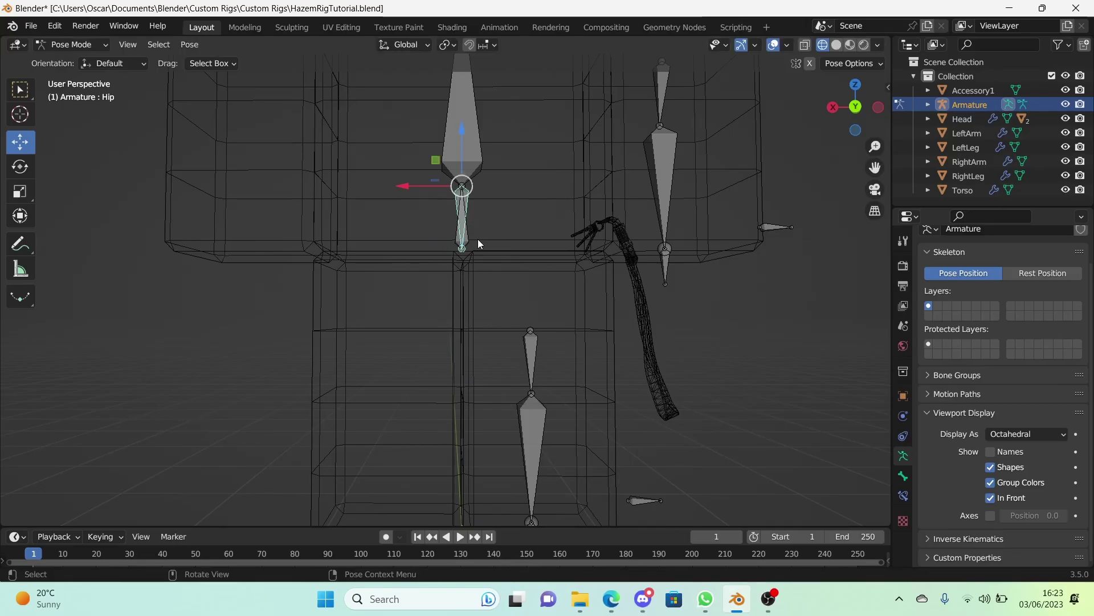
Test-rotate the Lower Torso bone in Pose Mode, cancel the rotation, and select the Hip bone
left_click(478, 240)
key("r")
key("Escape")
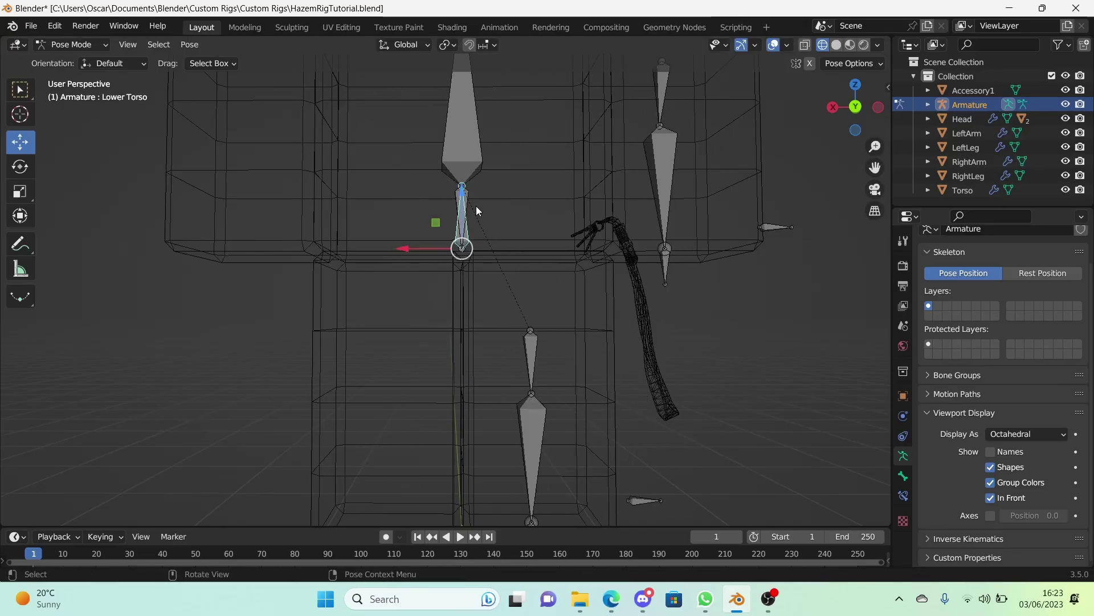
left_click(466, 206)
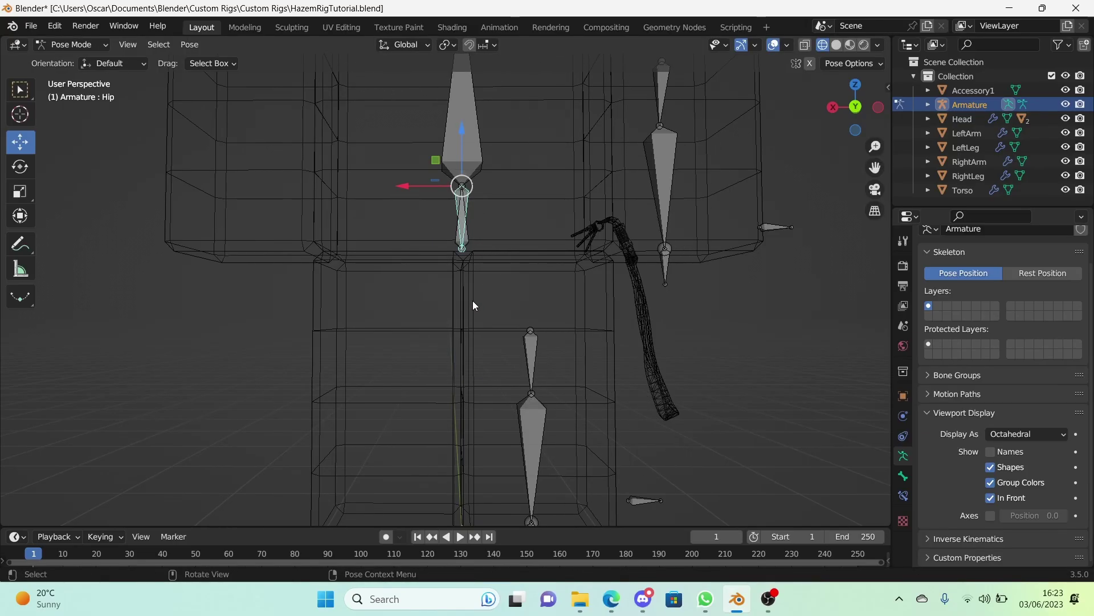
Clear the Left Upper Leg bone's parent in Edit Mode
key("Tab")
scroll(473, 301, "up", 3)
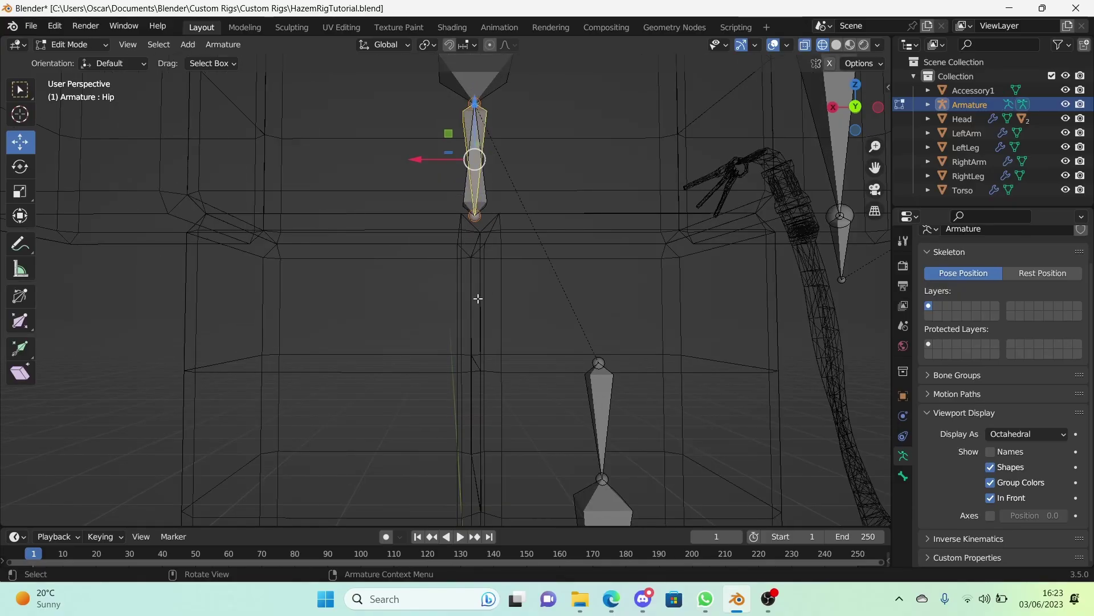
left_click(607, 393)
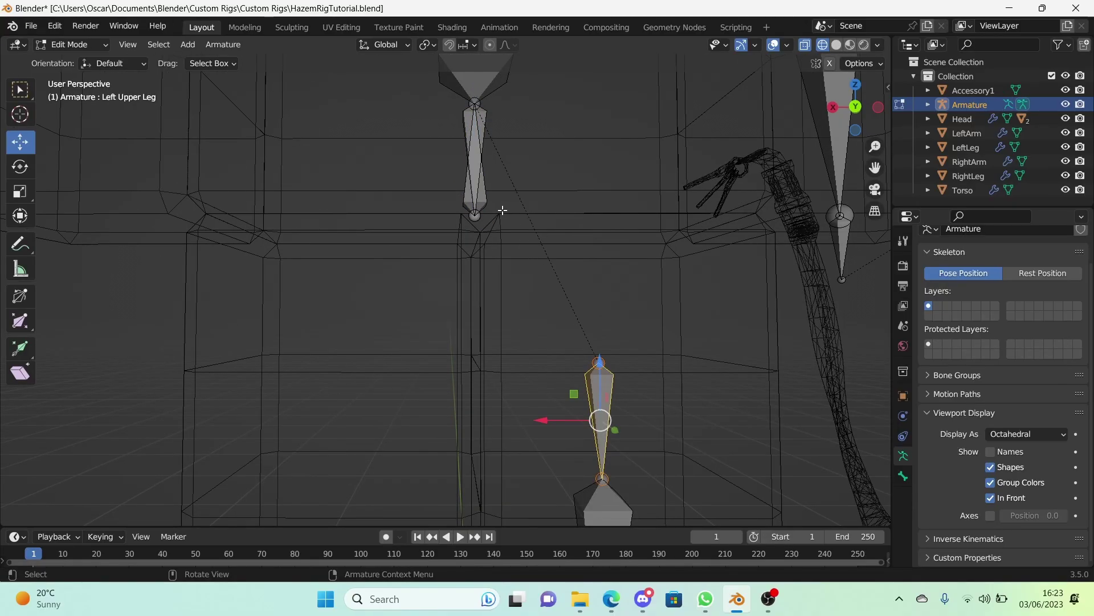
key("alt+p")
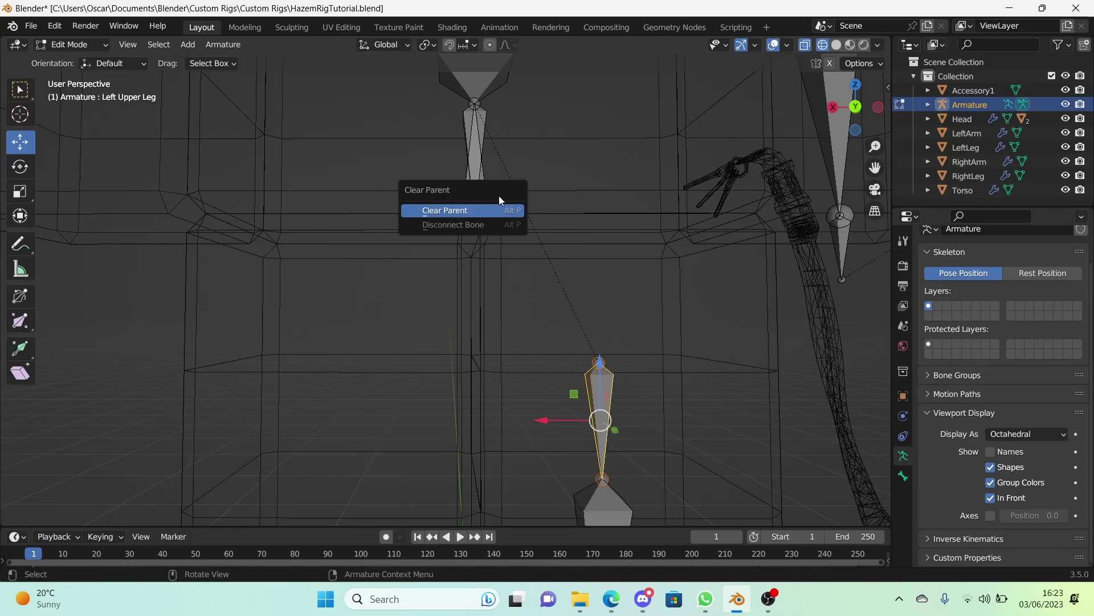
key("alt+p")
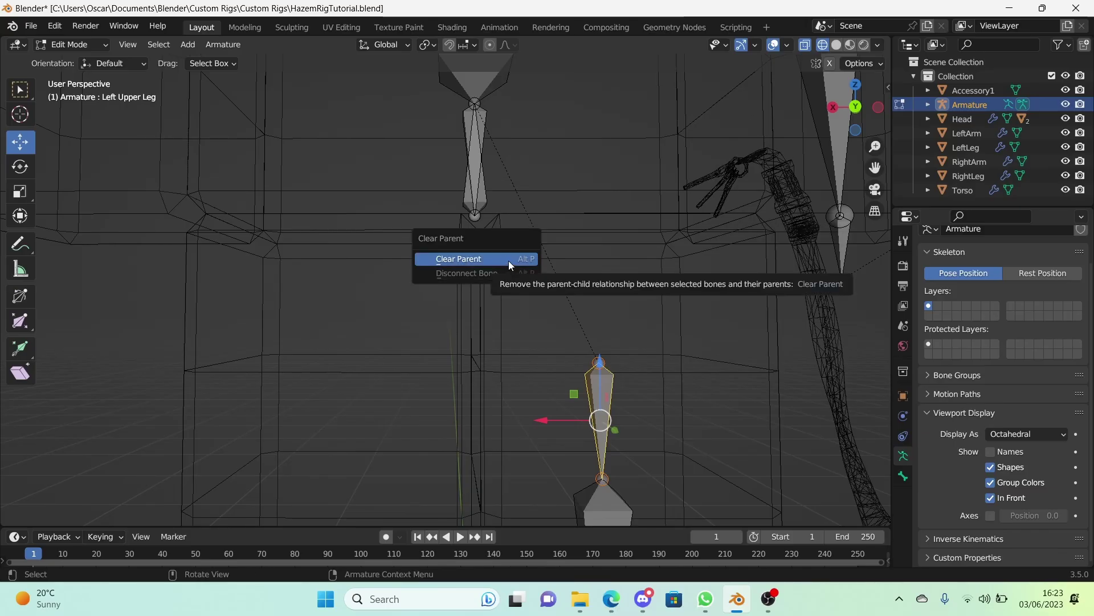
left_click(501, 260)
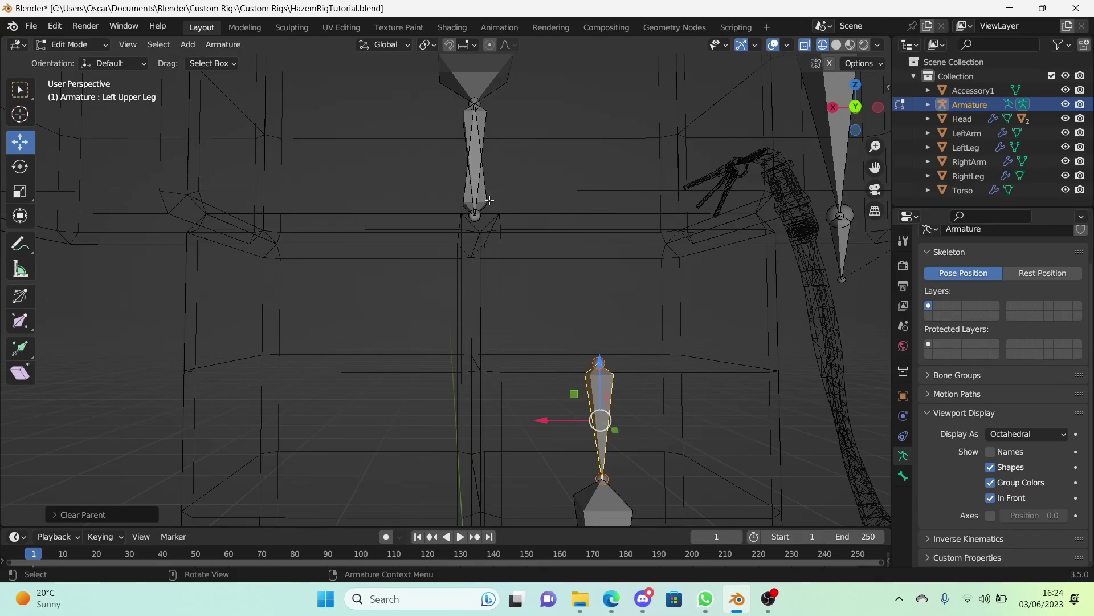
Parent the Left Upper Leg bone to the Hip bone with Keep Offset
left_click(486, 121, "shift")
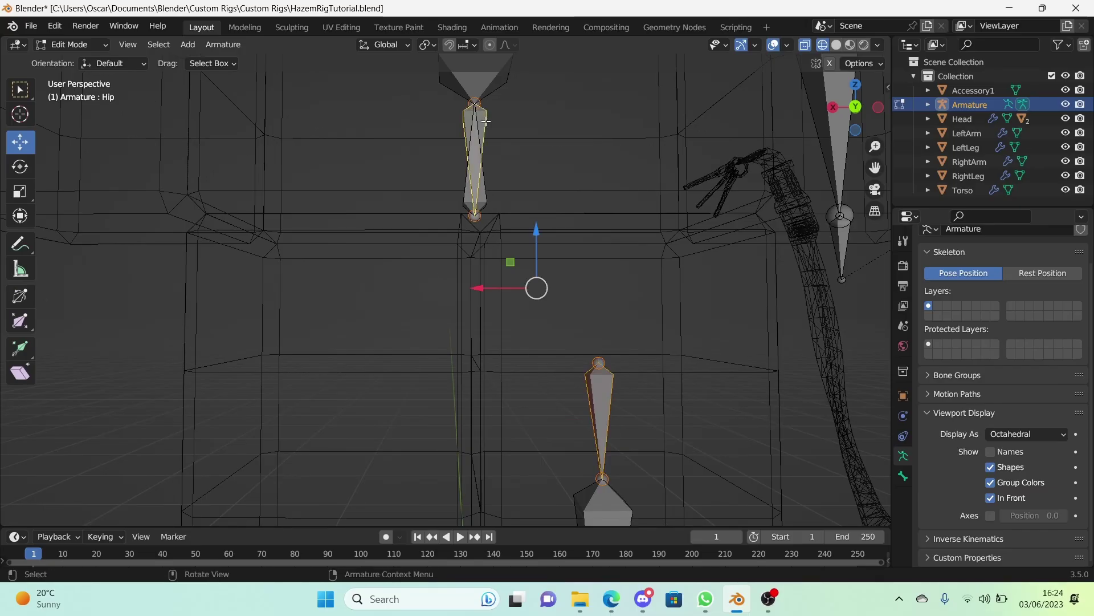
key("ctrl+p")
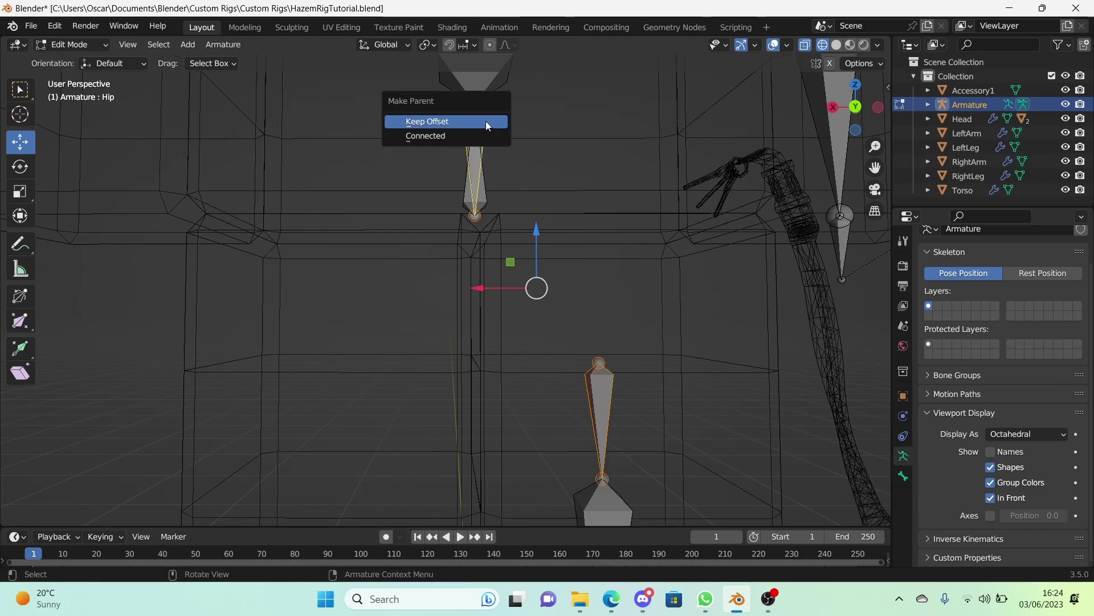
left_click(486, 121)
scroll(558, 178, "down", 5)
left_click(515, 336)
key("ctrl+p")
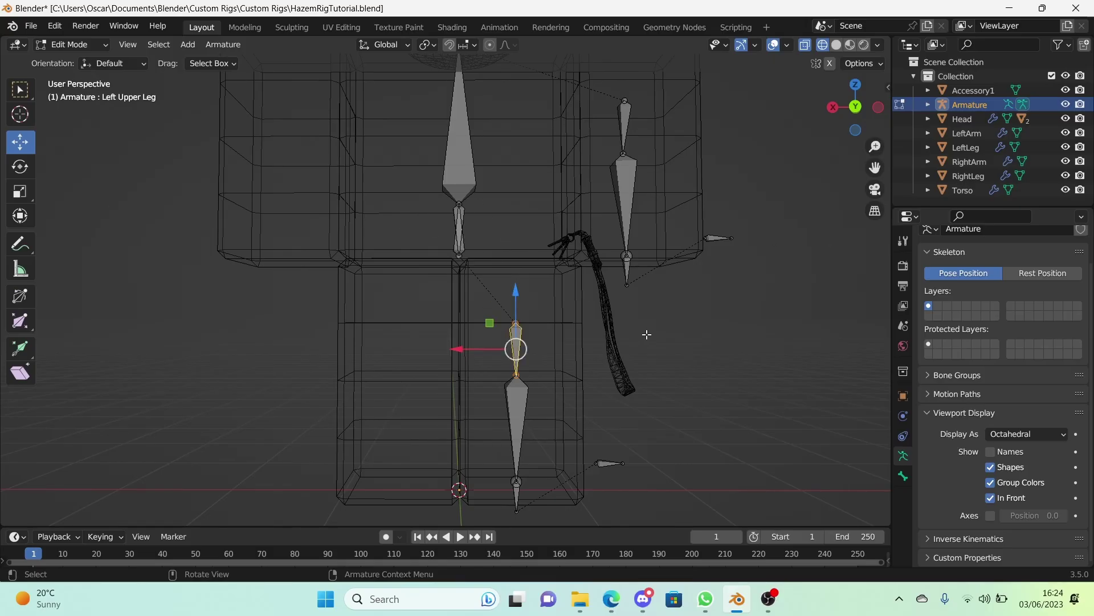
scroll(586, 335, "down", 4)
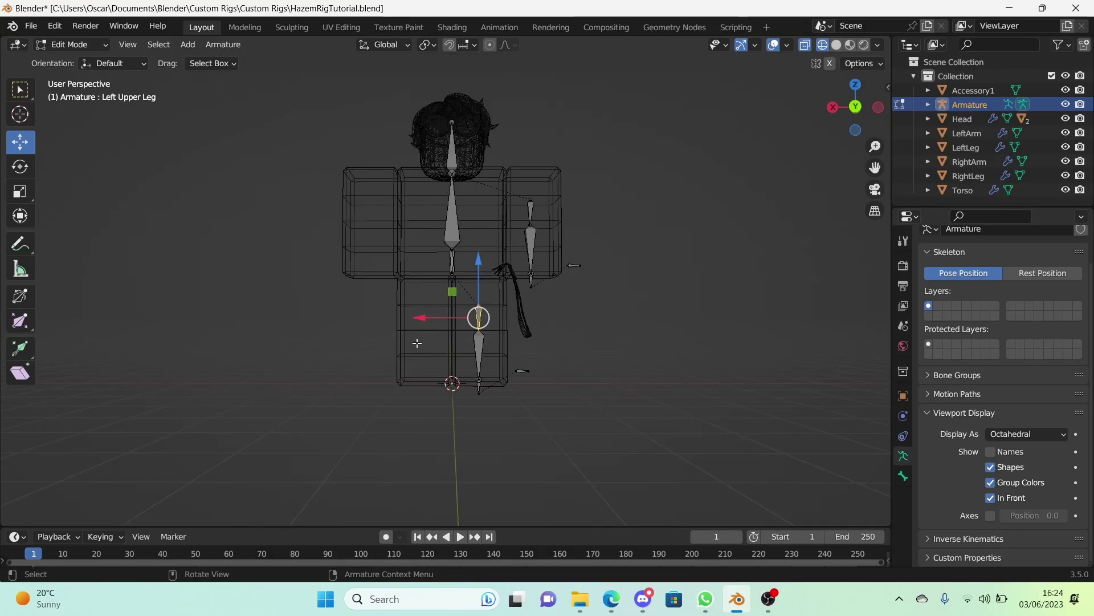
Test the leg's new parenting in Pose Mode by rotating and moving the hip and torso bones, cancelling each transform
key("ctrl+Tab")
left_click(455, 262)
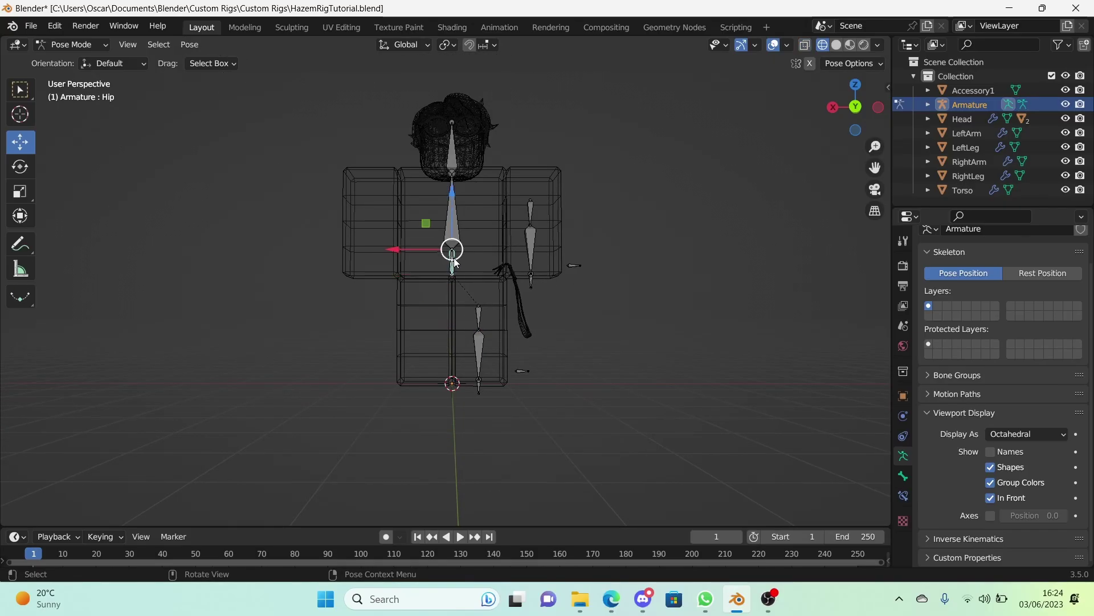
key("r")
right_click(517, 198)
left_click(460, 228)
key("r")
key("Escape")
left_click(454, 268)
key("r")
key("Escape")
left_click(452, 272)
key("g")
right_click(436, 269)
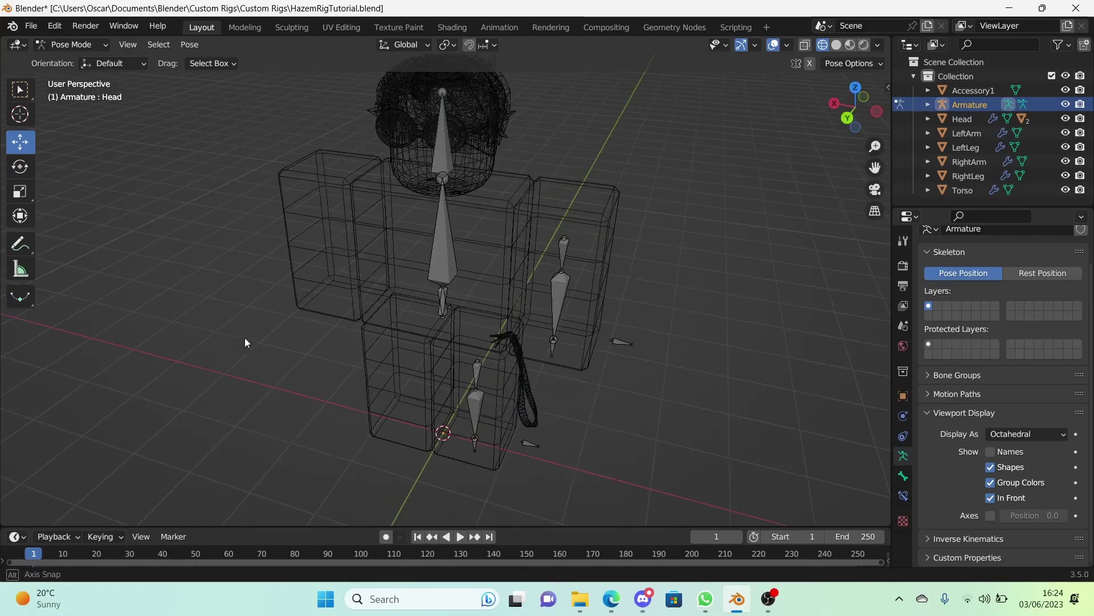
Select all left arm and left leg bones, including their IK and pole bones, in Edit Mode and symmetrize them across the armature
middle_click_drag(245, 337, 361, 302)
scroll(556, 313, "down", 3)
scroll(539, 302, "up", 2)
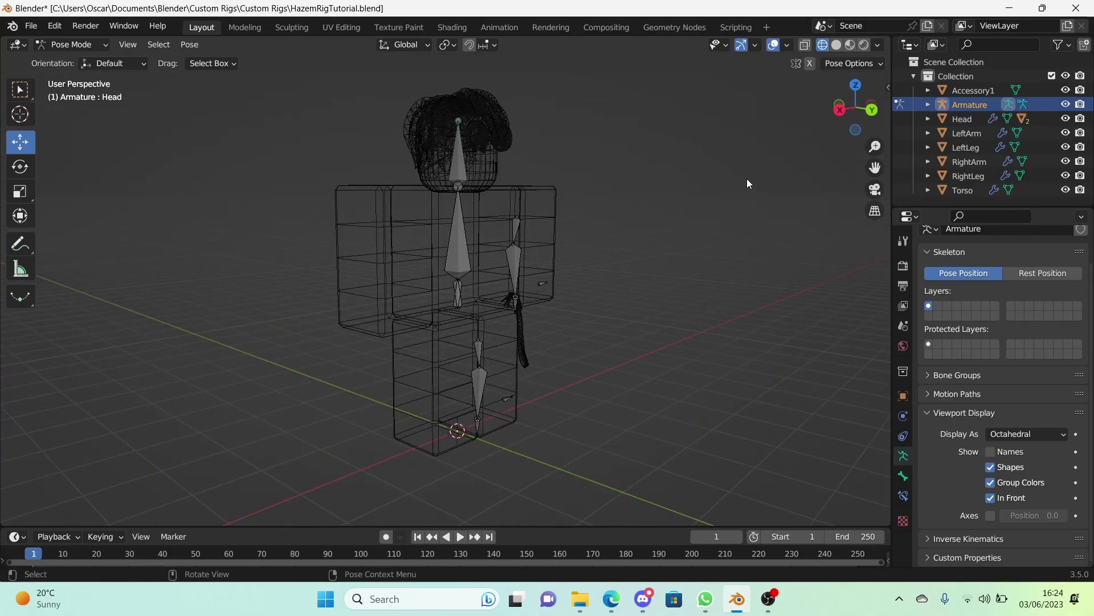
middle_click_drag(658, 280, 671, 271)
left_click(871, 111)
middle_click_drag(532, 292, 527, 264, "shift")
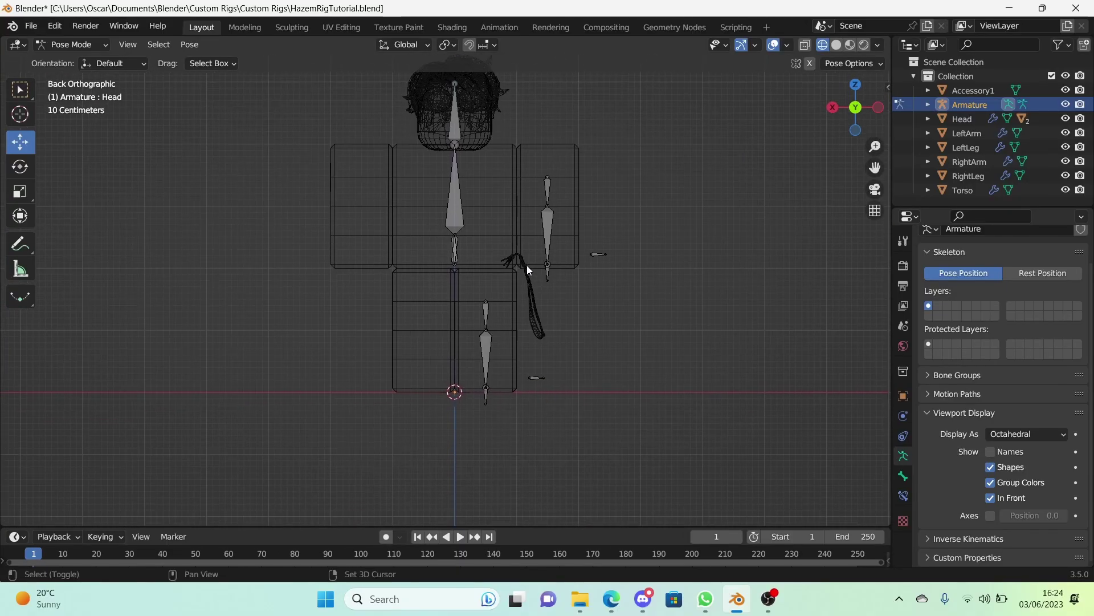
key("Tab")
left_click_drag(461, 431, 631, 156)
key("g")
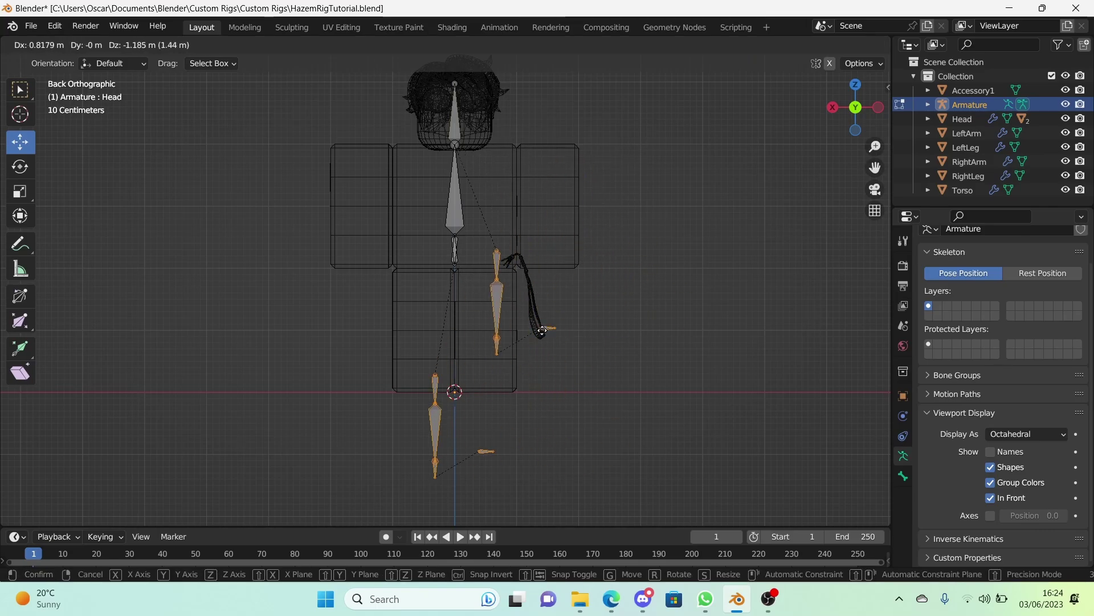
left_click(581, 271)
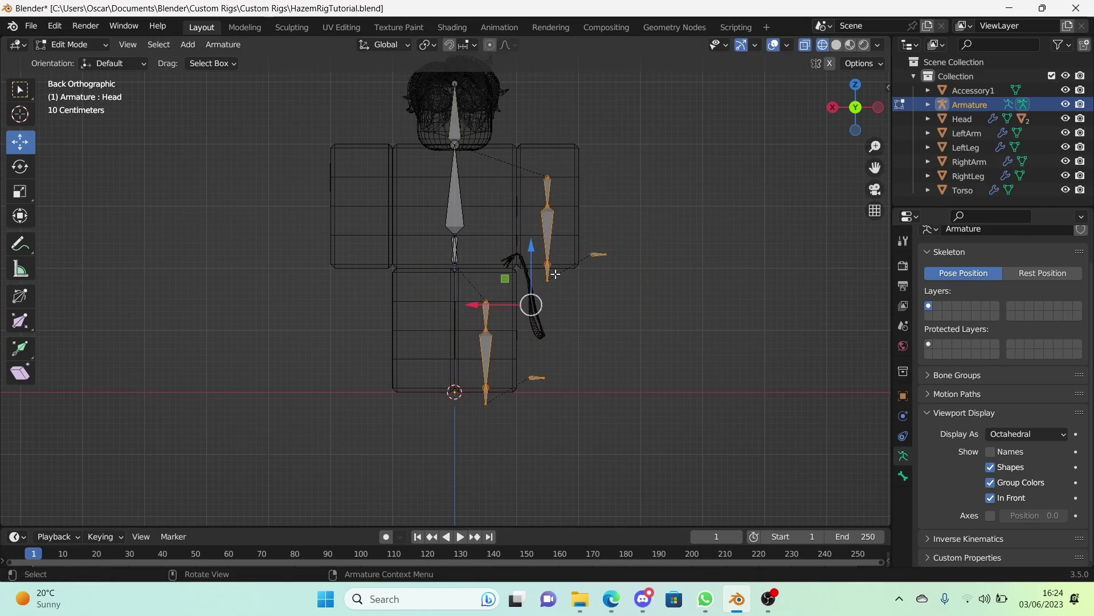
right_click(563, 250)
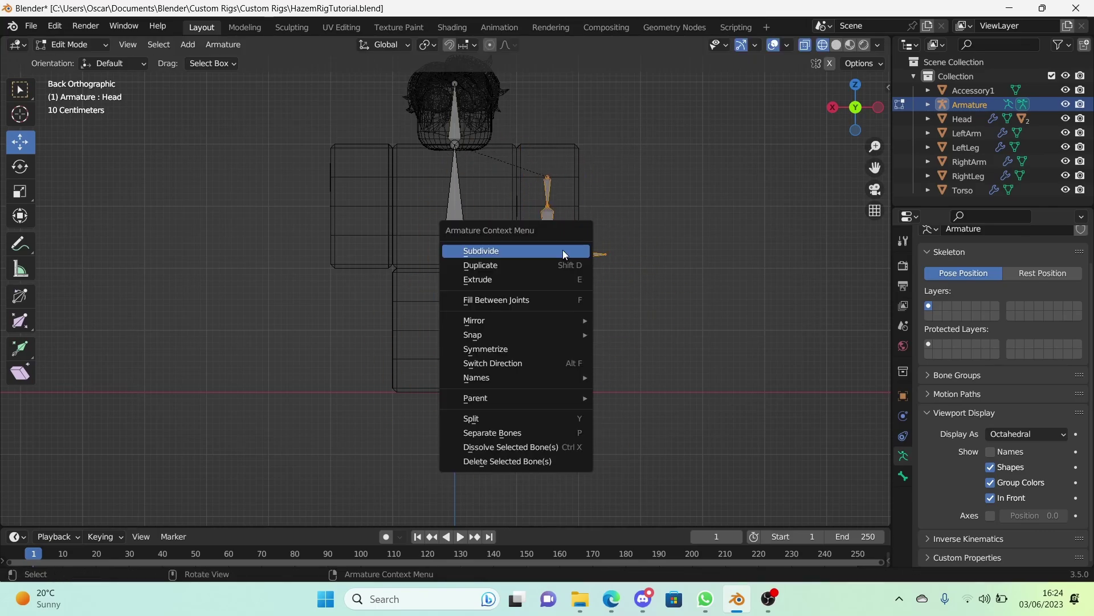
left_click(549, 350)
Test the symmetrized rig in Pose Mode by rotating the Upper Torso and Hip bones, cancelling each rotation
key("ctrl+Tab")
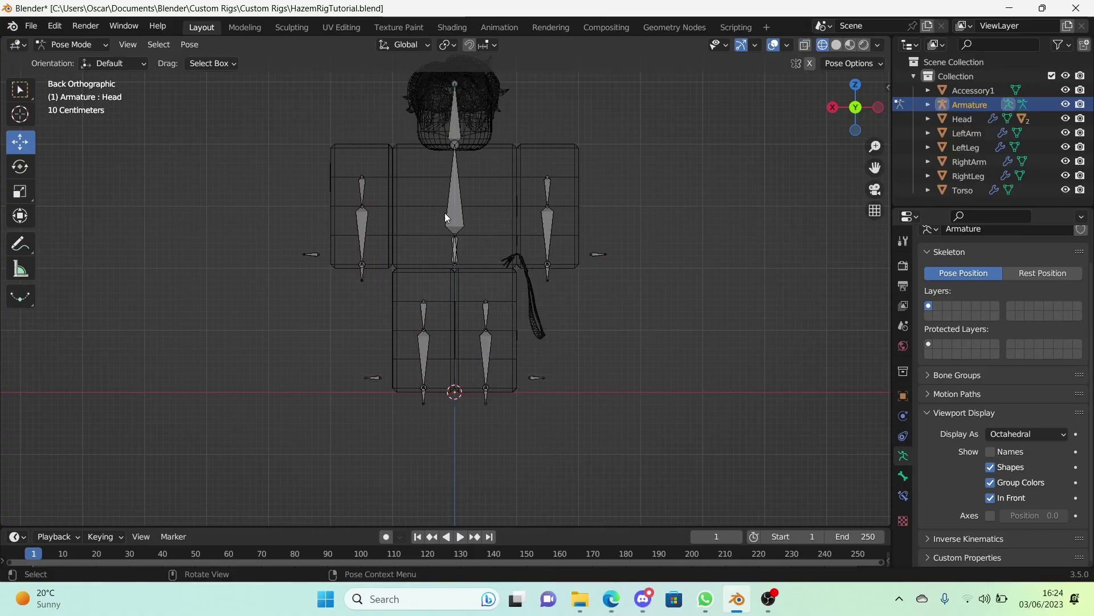
left_click(448, 216)
key("r")
right_click(503, 249)
key("r")
key("Escape")
left_click(456, 255)
key("r")
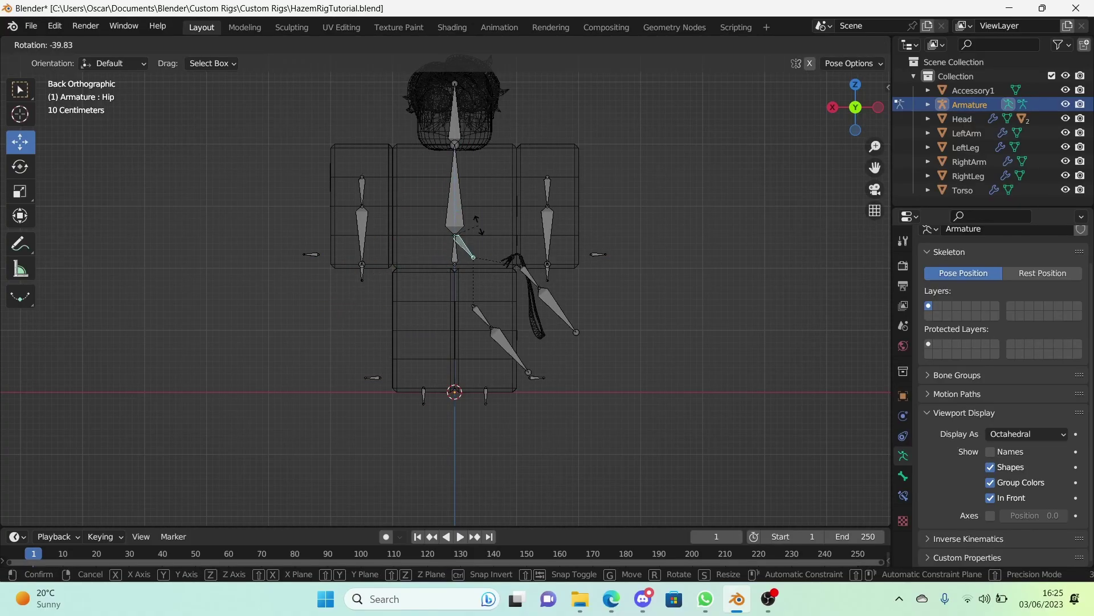
key("Escape")
middle_click_drag(478, 230, 545, 259)
key("r")
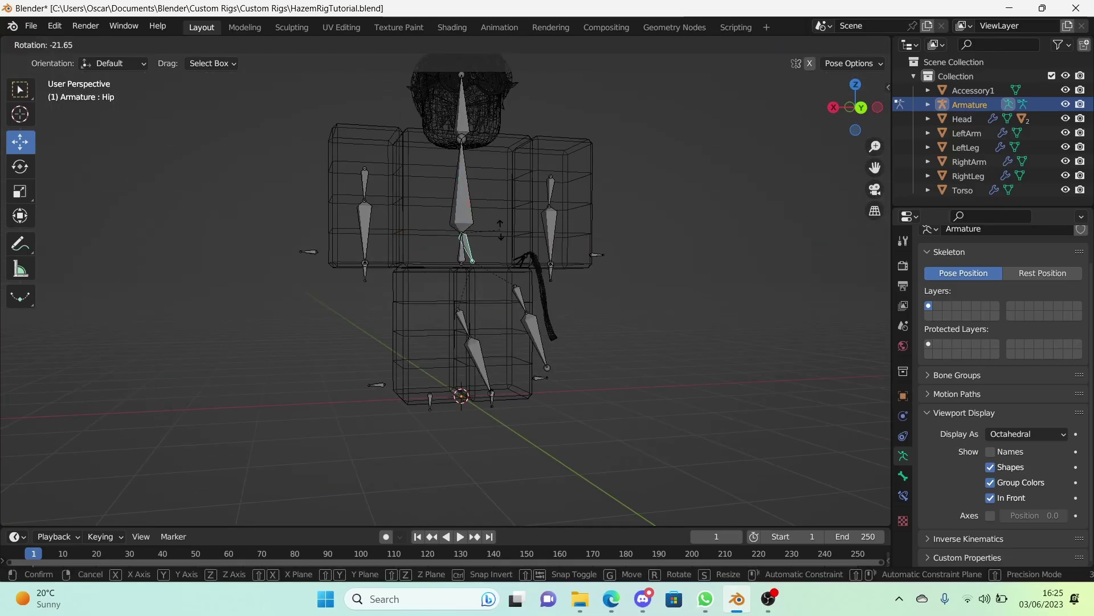
right_click(475, 228)
Undo the last bone selection and save the Blender file
middle_click_drag(658, 194, 643, 256, "shift")
key("ctrl+z")
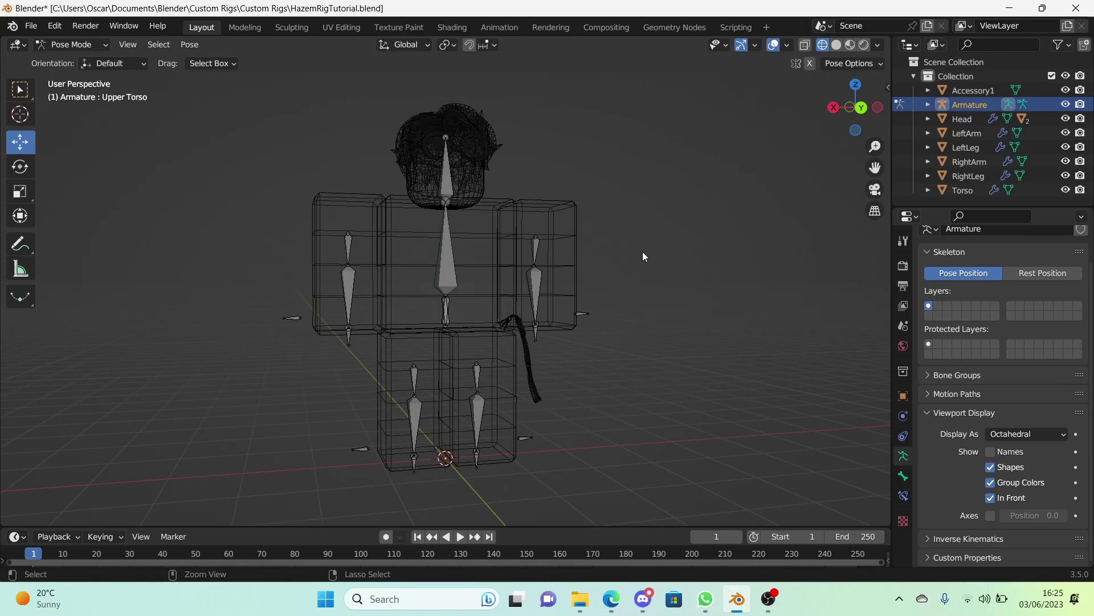
key("ctrl+s")
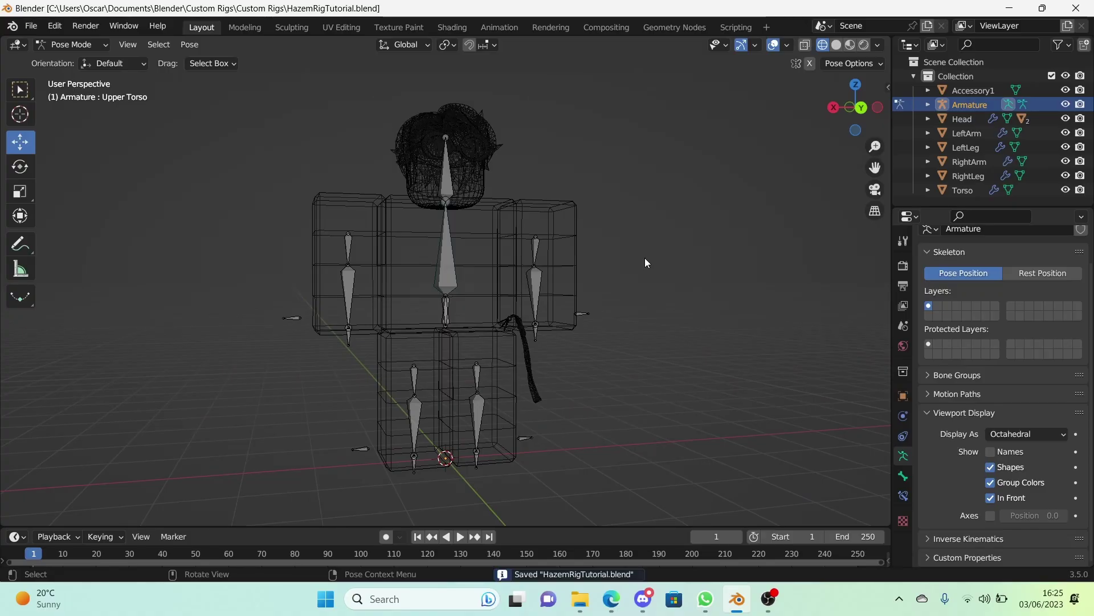